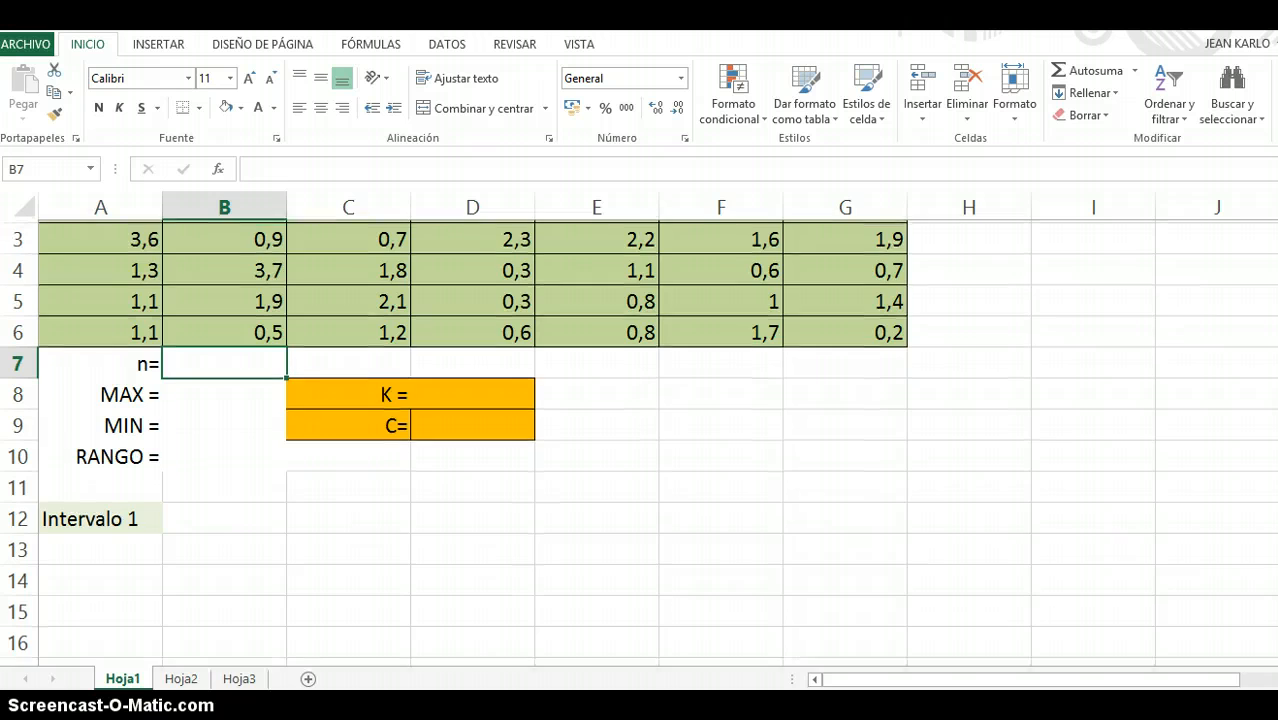
Step: Calculate n in B7 by counting the data values with =CONTAR(A2:G6)
scroll(640, 444, up, 2)
scroll(1192, 263, down, 1)
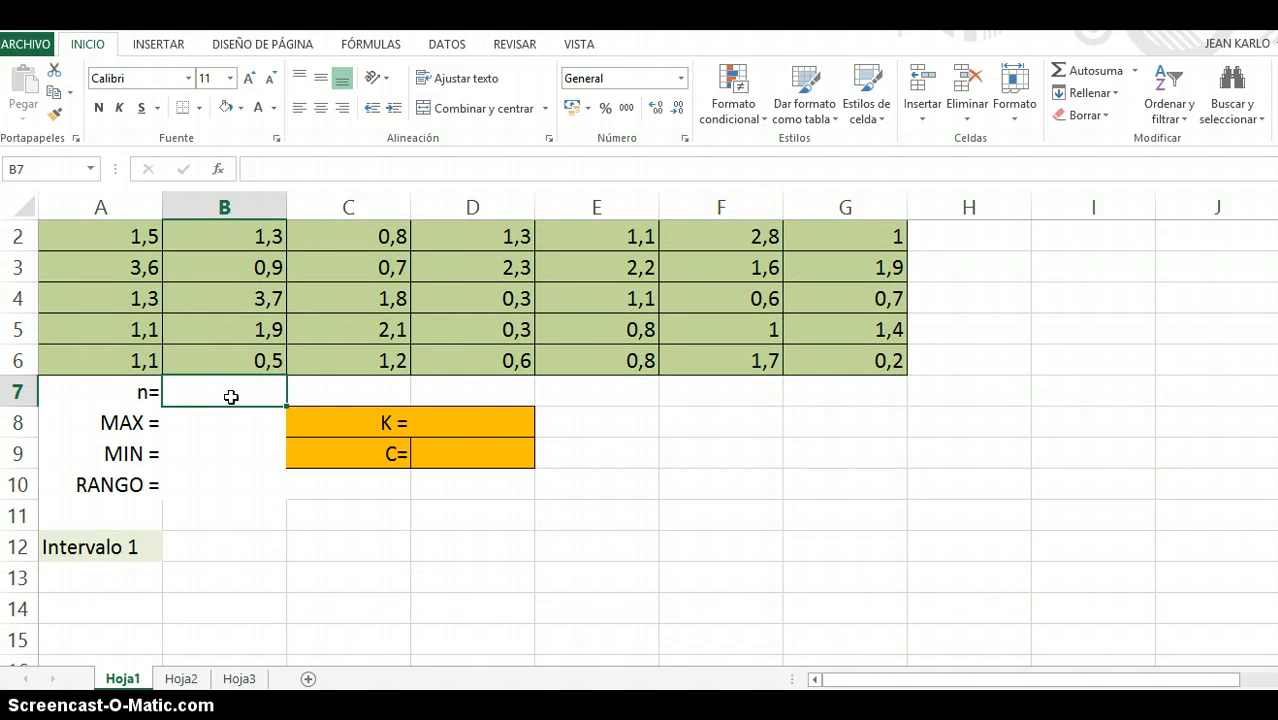
text(=con)
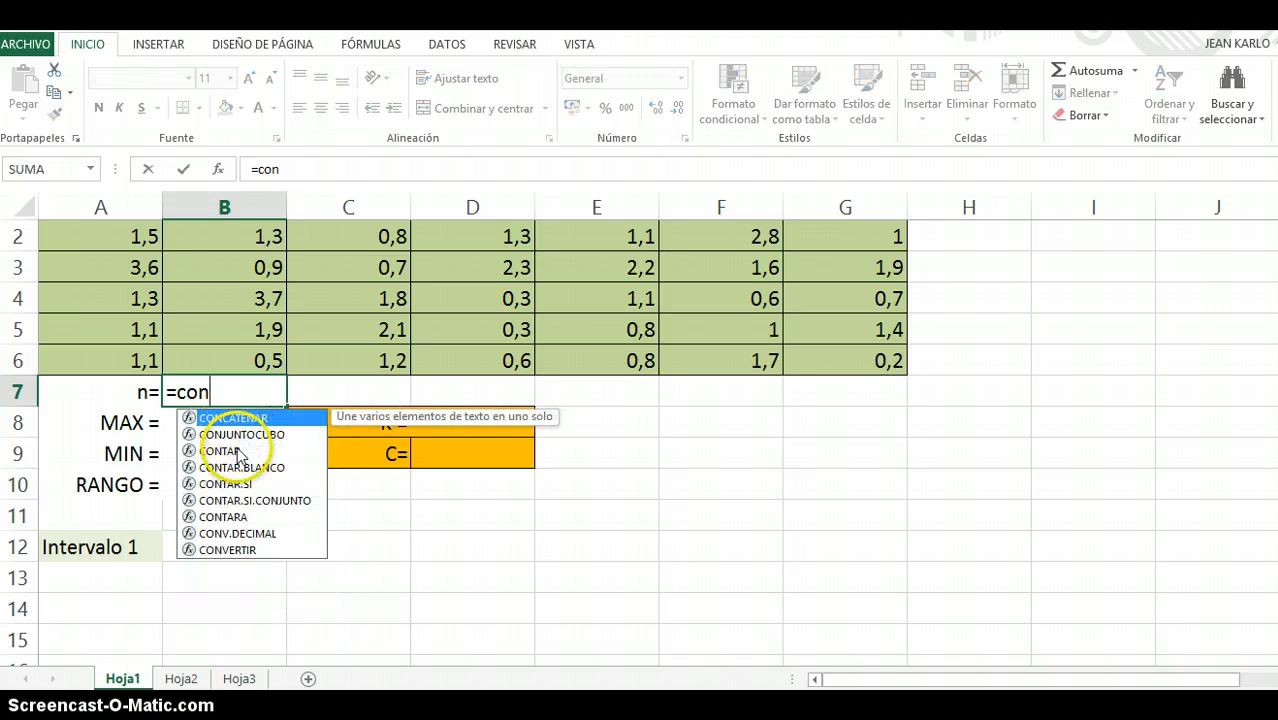
double_click(241, 449)
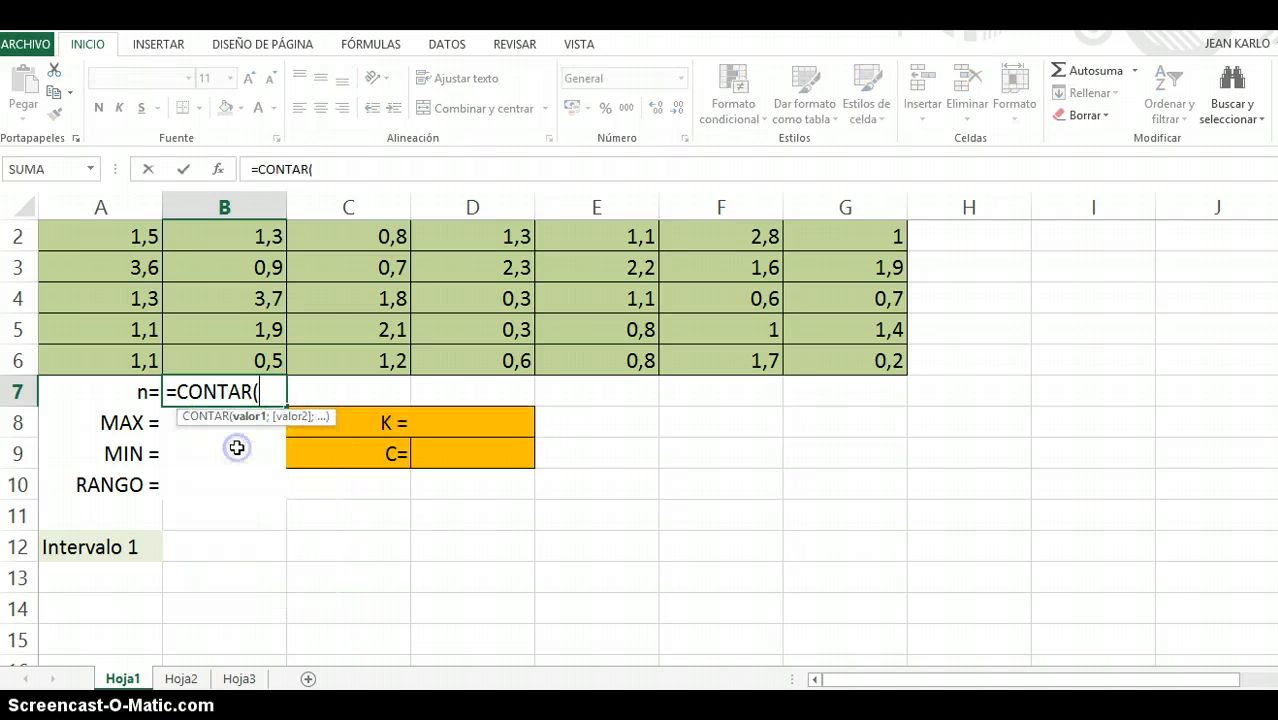
drag(136, 240, 821, 348)
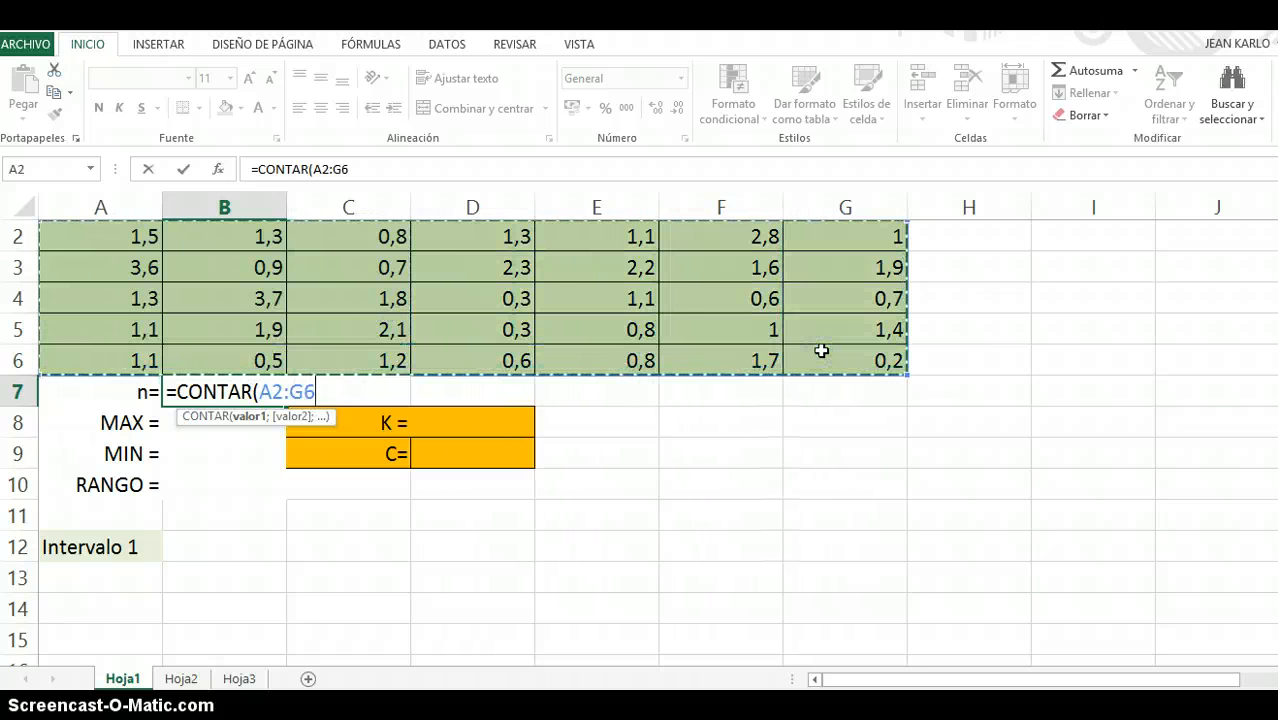
text())
key(Return)
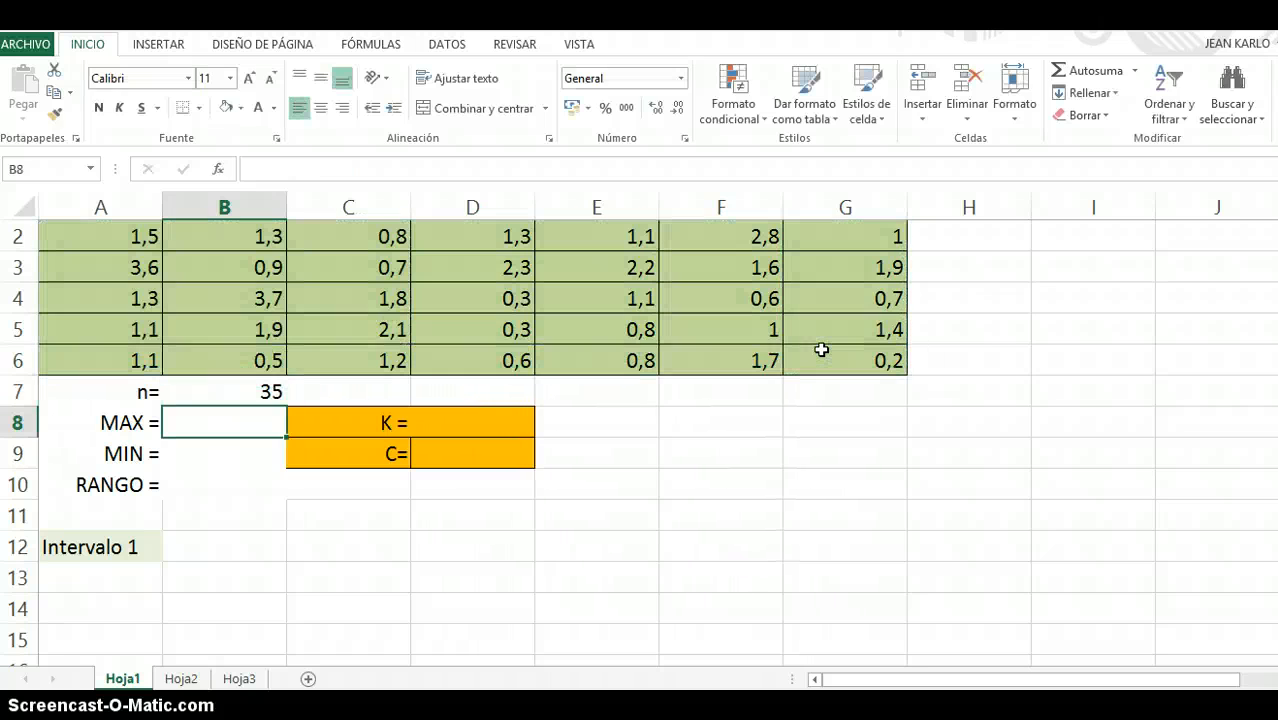
click(268, 391)
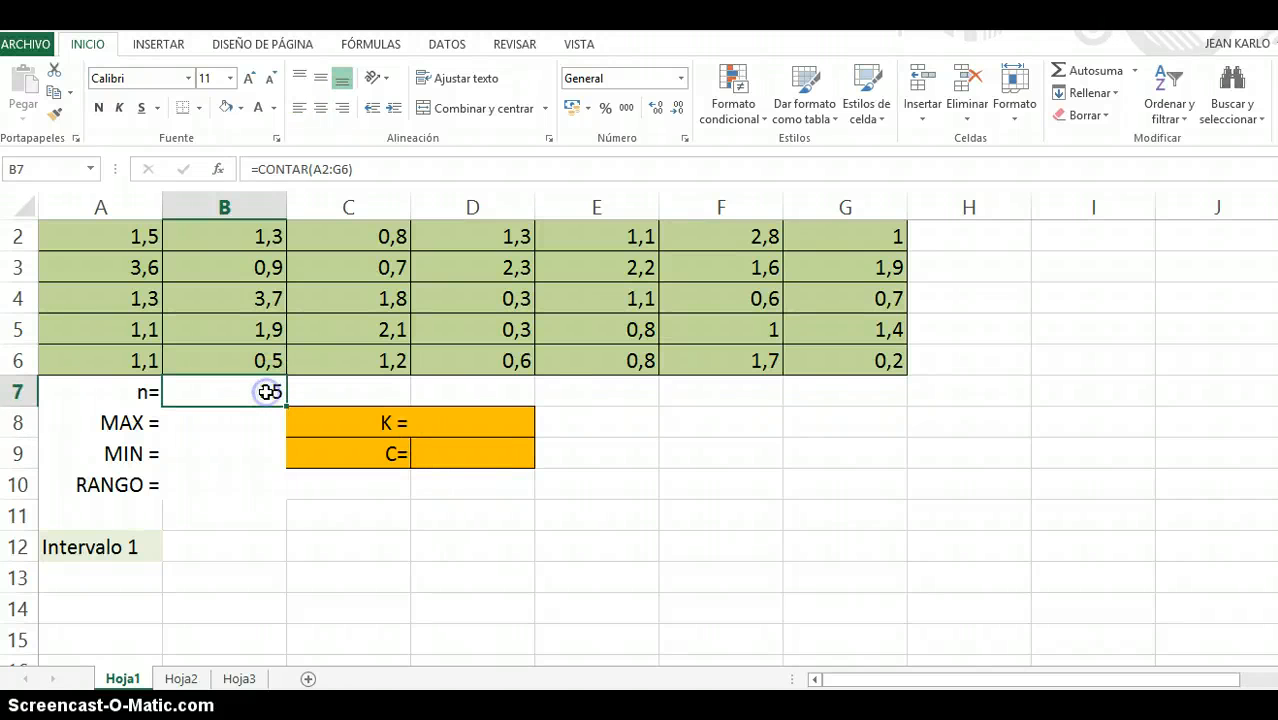
Step: Calculate the maximum of the data in B8 with =MAX(A2:G6)
click(222, 421)
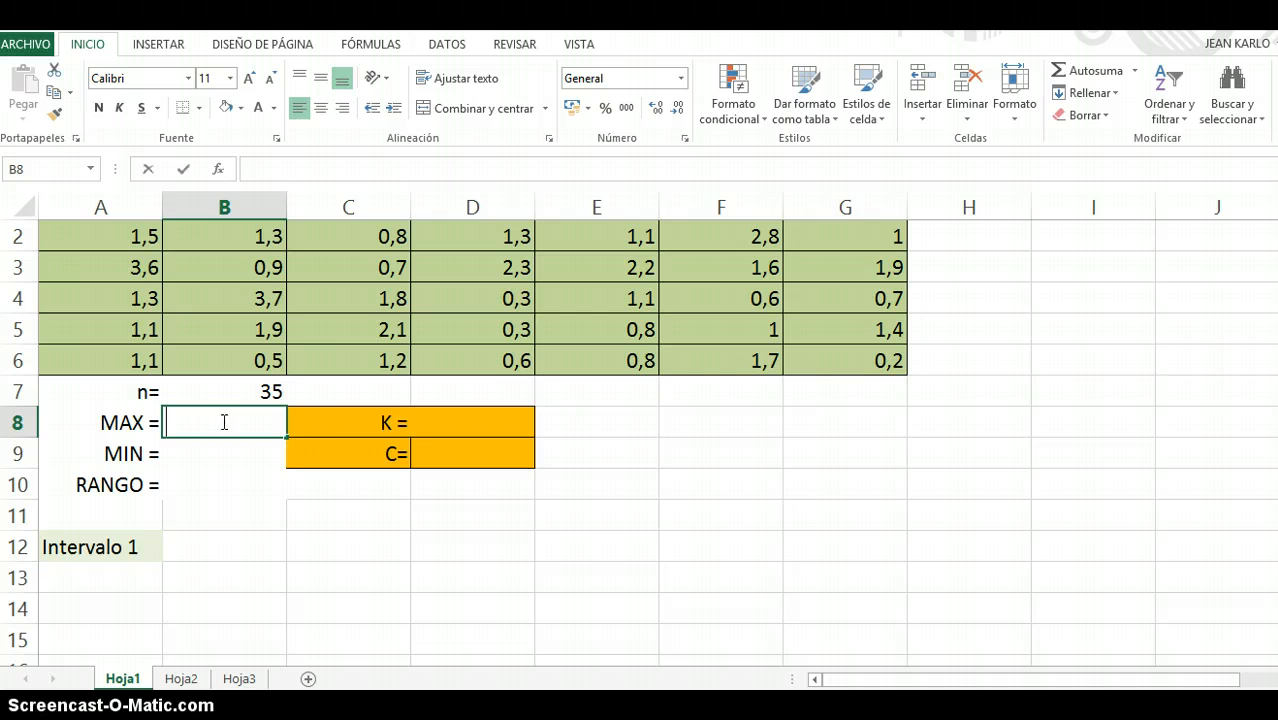
text(=ma)
double_click(222, 447)
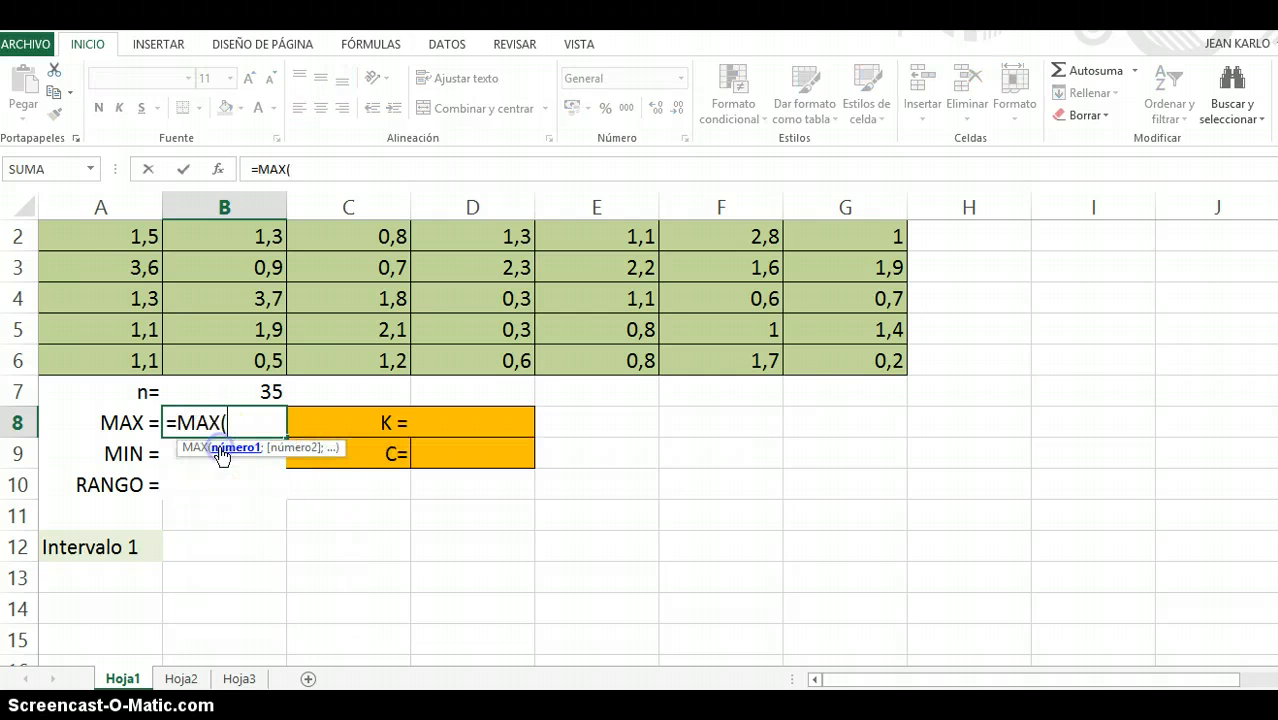
drag(100, 234, 810, 354)
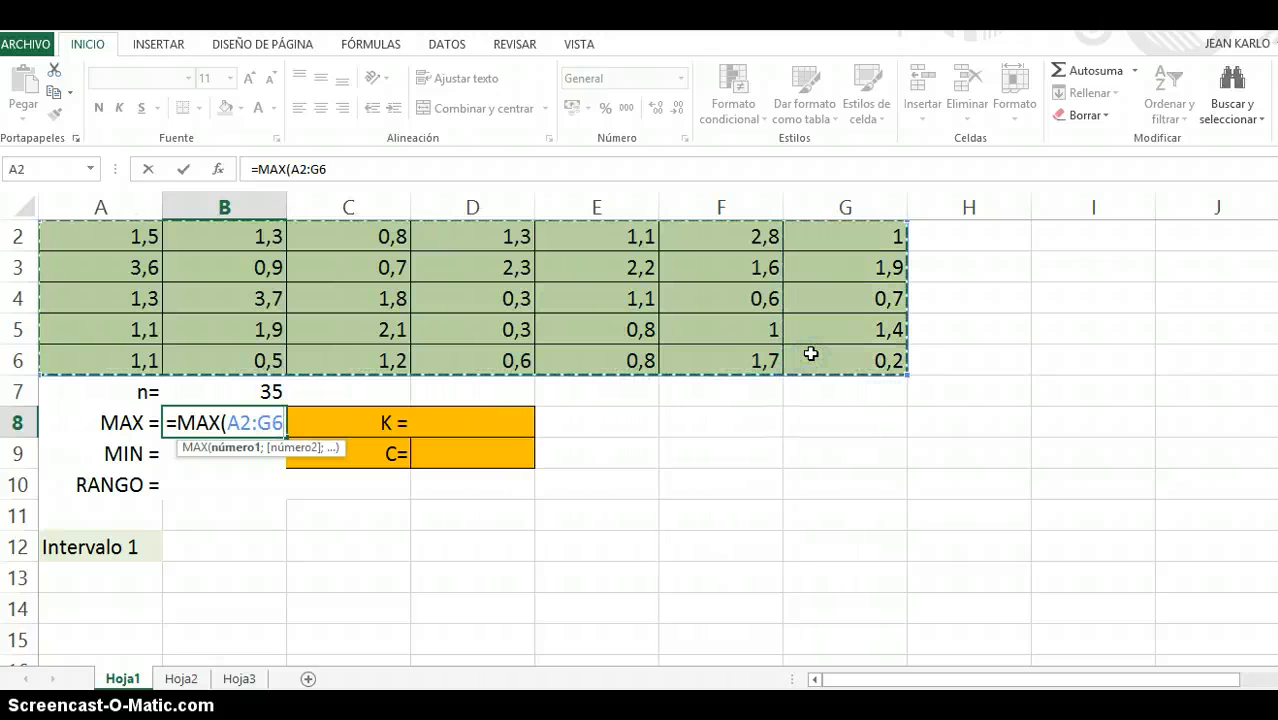
key(Return)
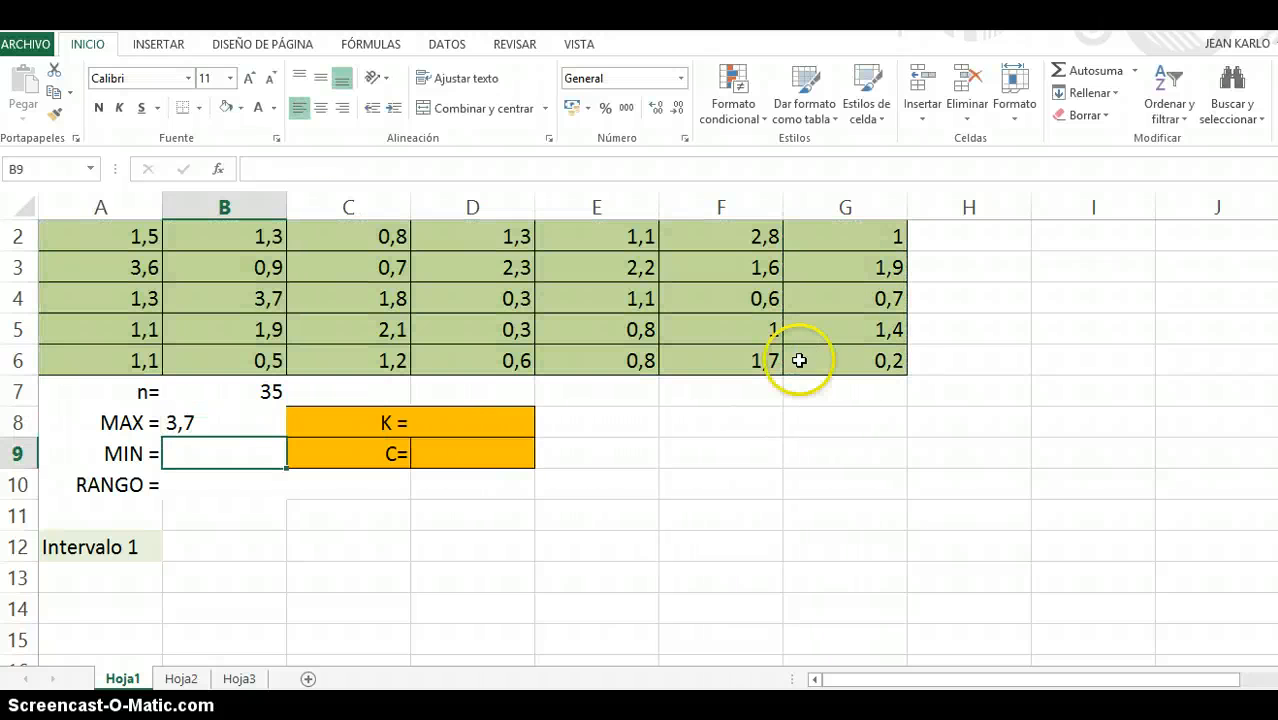
click(217, 422)
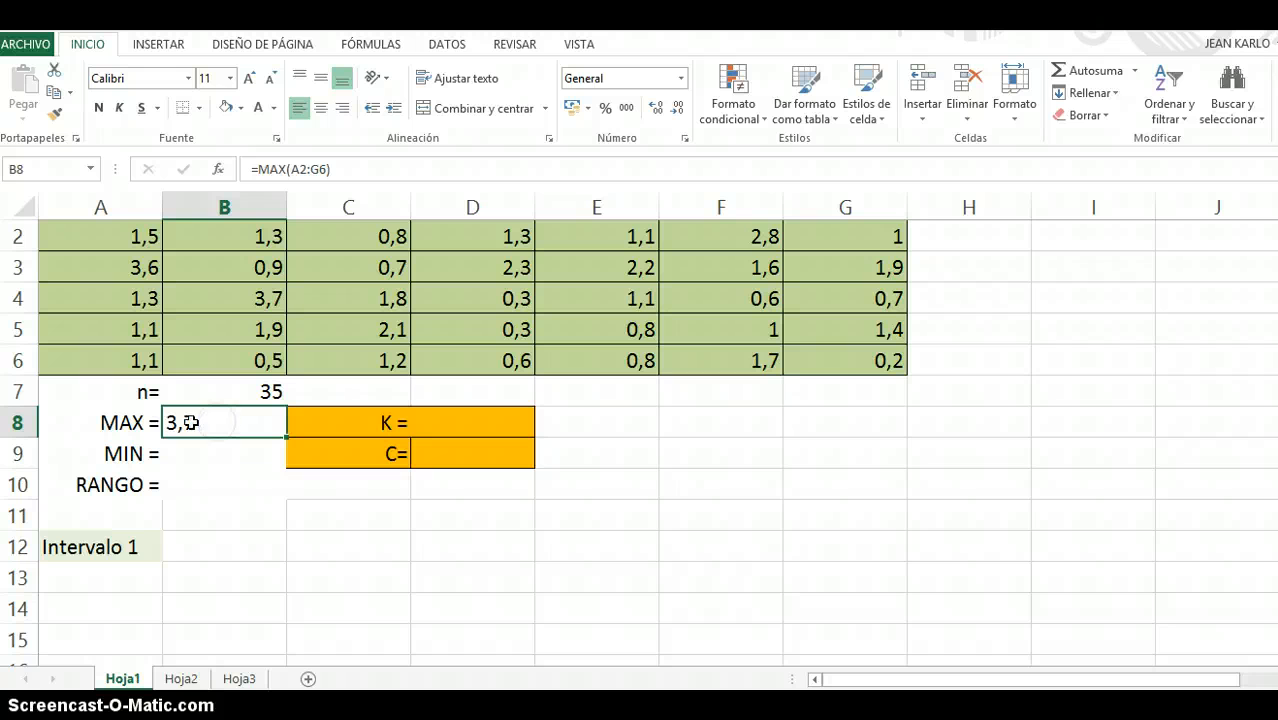
click(186, 425)
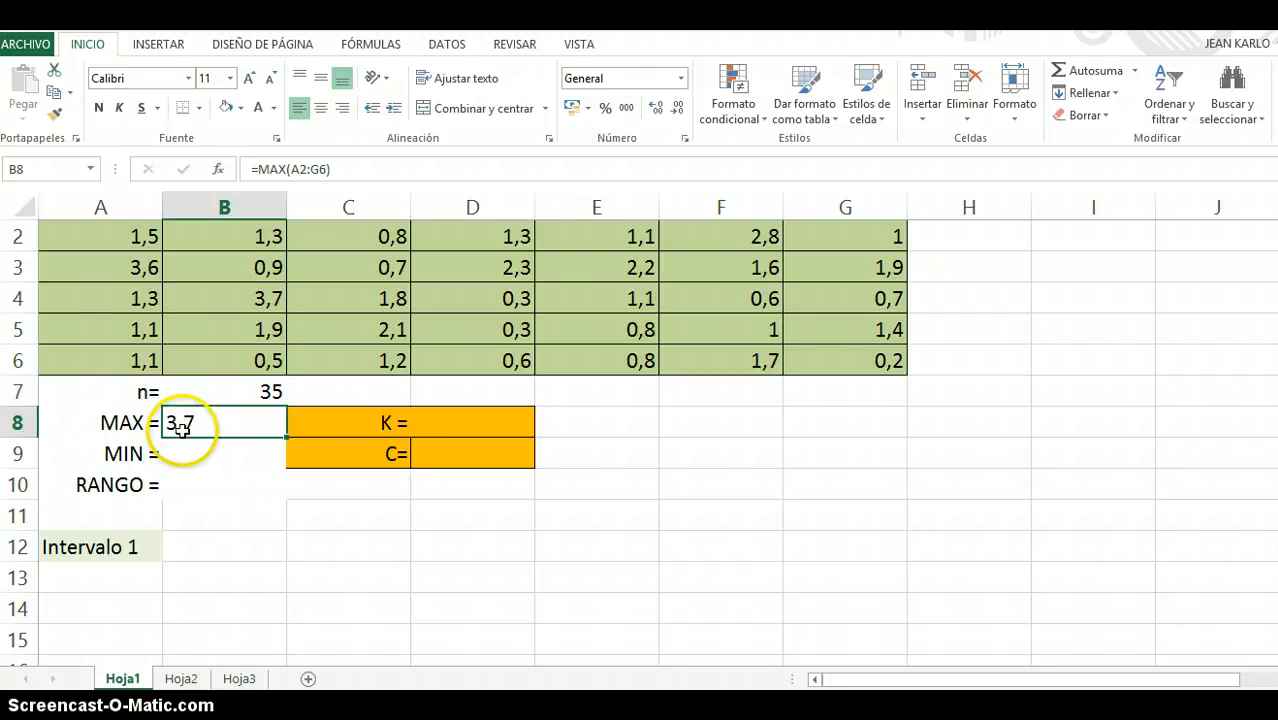
Step: Calculate the minimum of the data in B9 with =MIN(A2:G6)
click(200, 455)
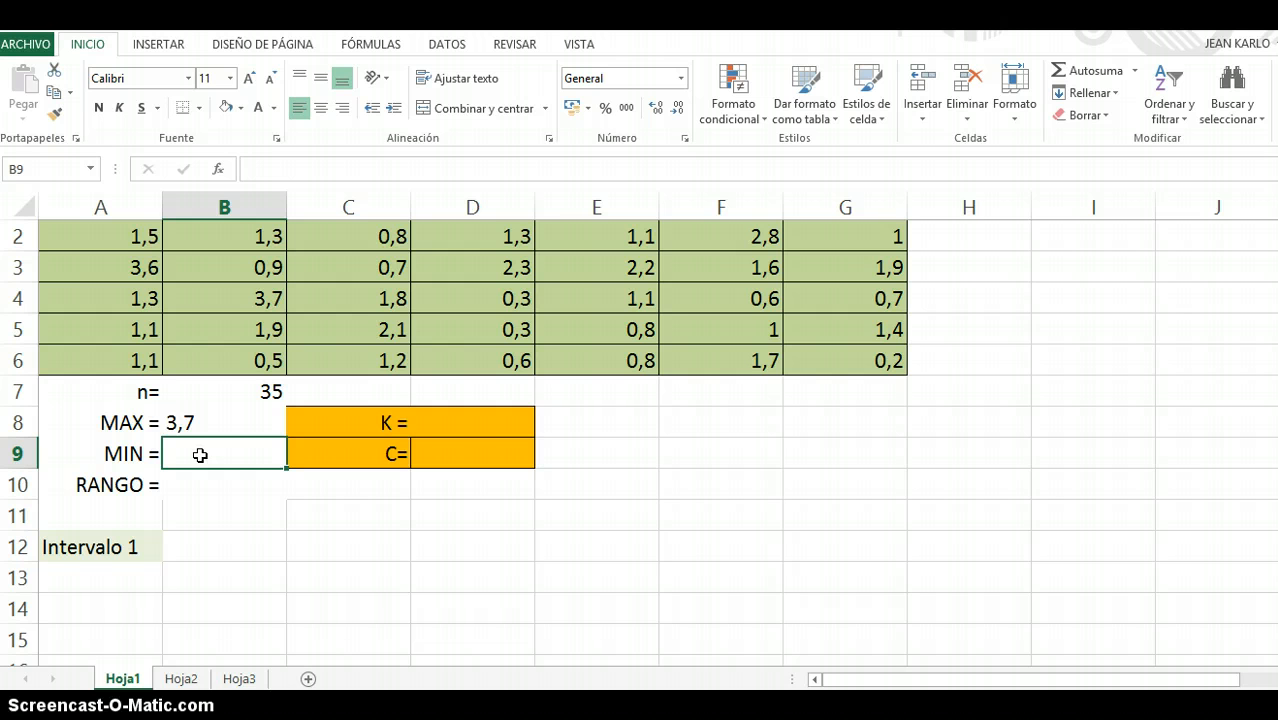
text(=mi)
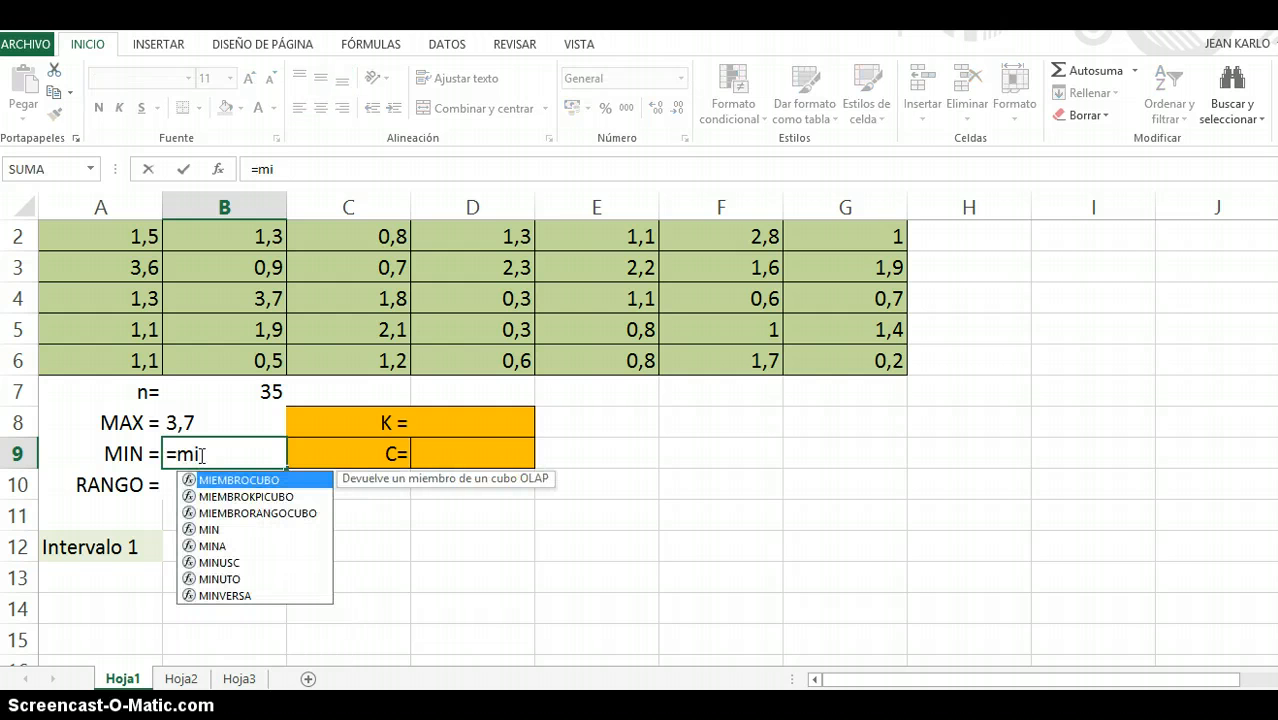
text(n)
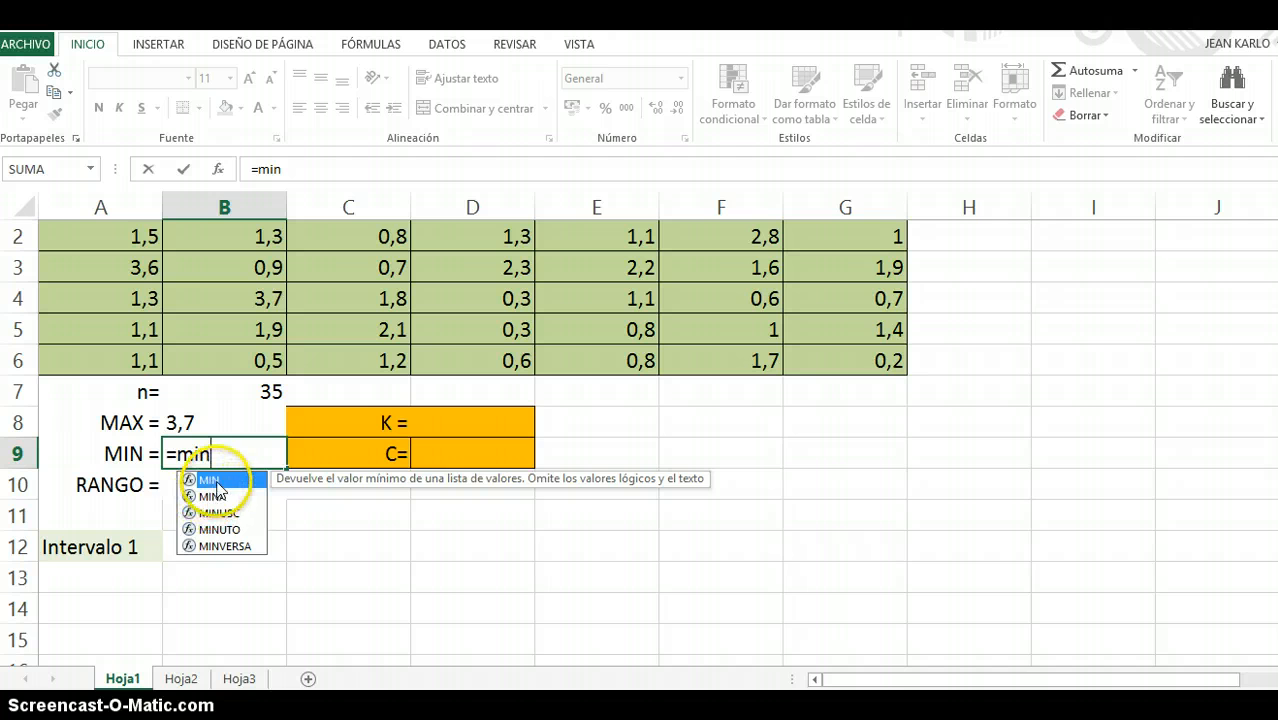
double_click(217, 482)
drag(128, 257, 846, 359)
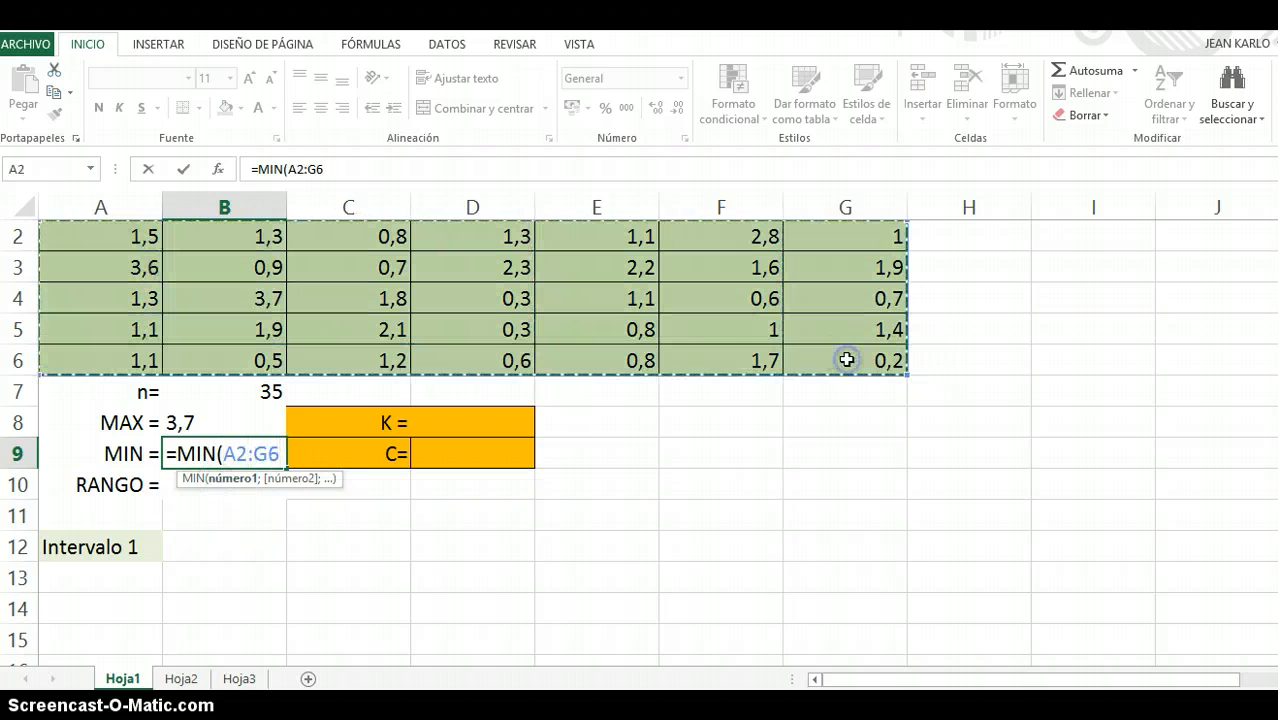
text())
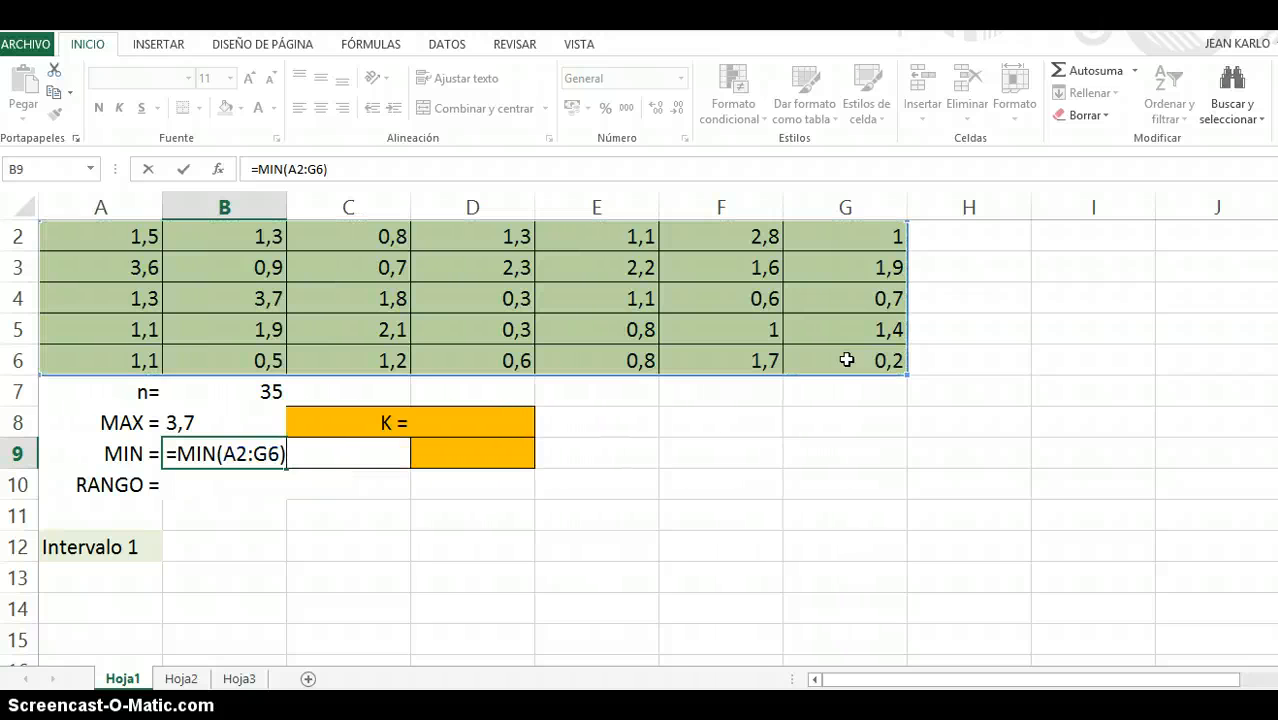
key(Return)
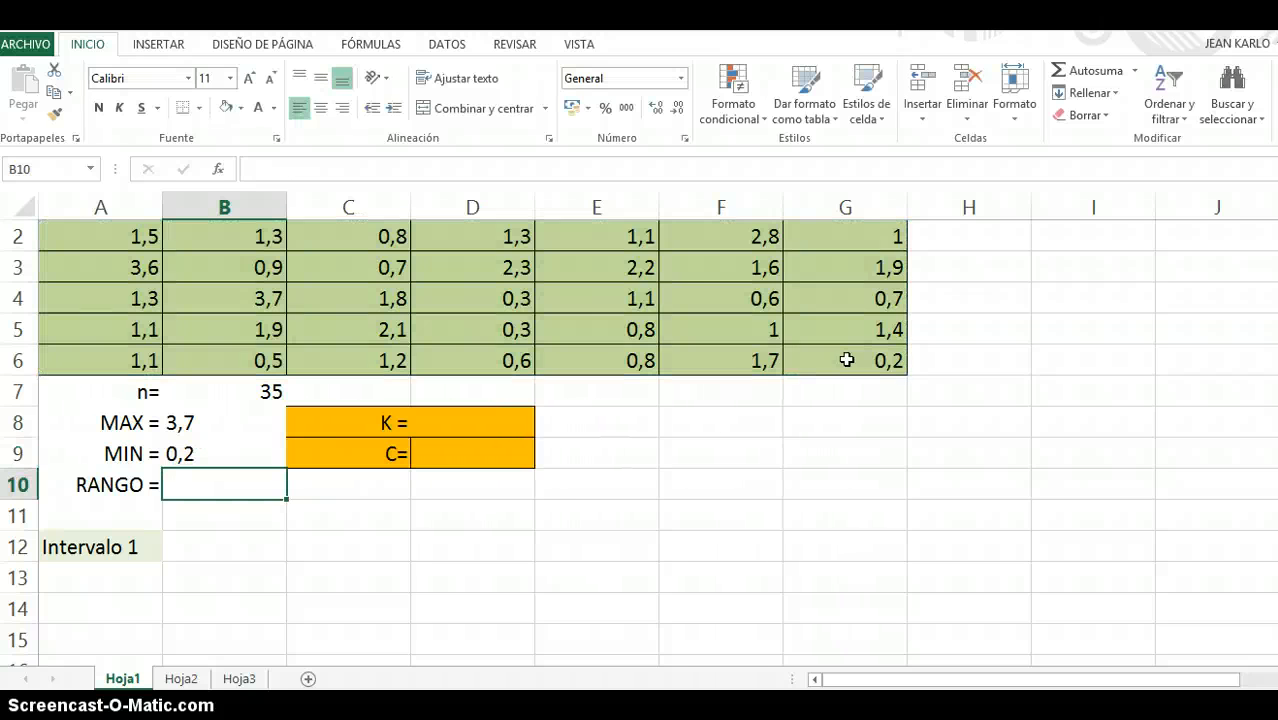
click(227, 455)
Step: Calculate the range in B10 by subtracting the minimum from the maximum with =B8-B9
click(218, 487)
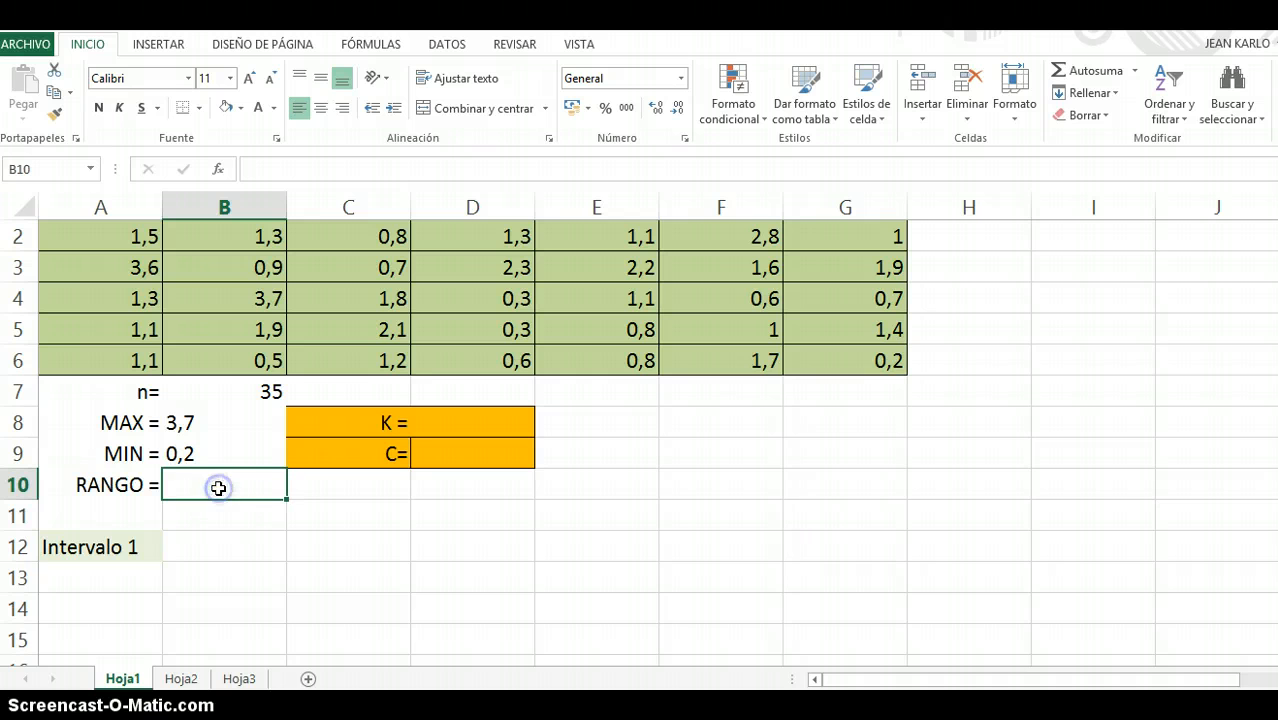
text(=)
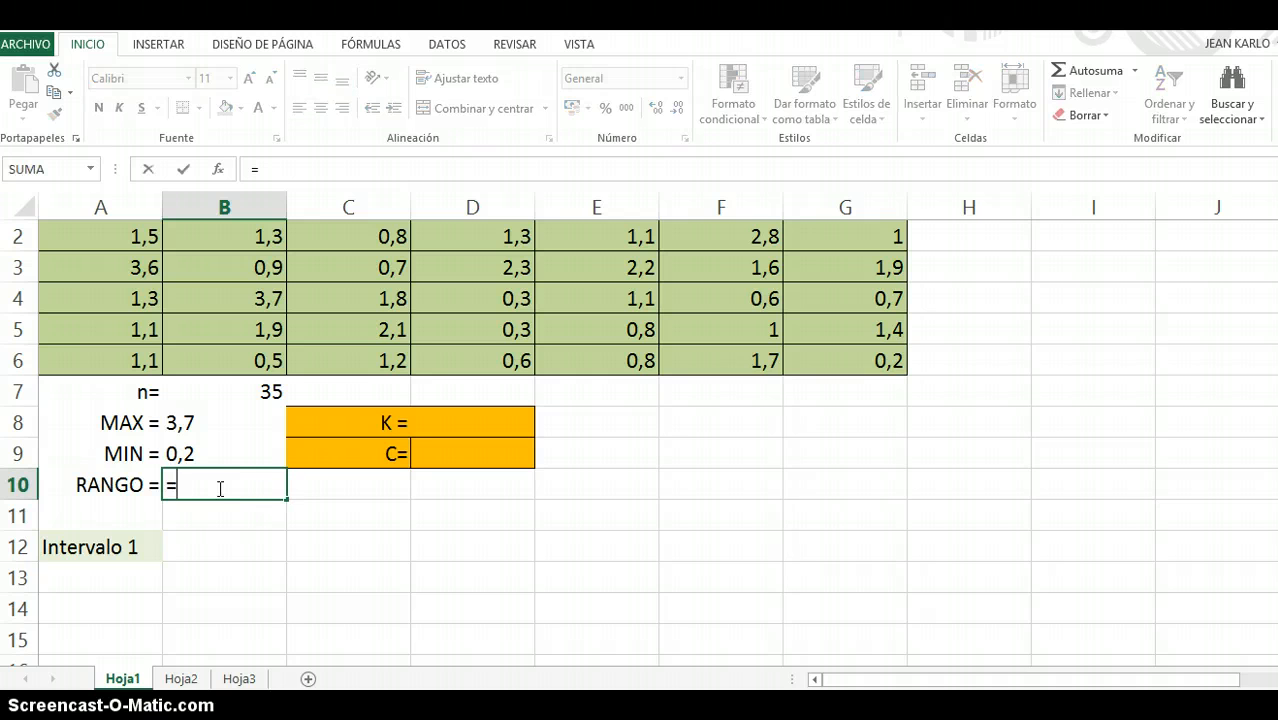
click(186, 423)
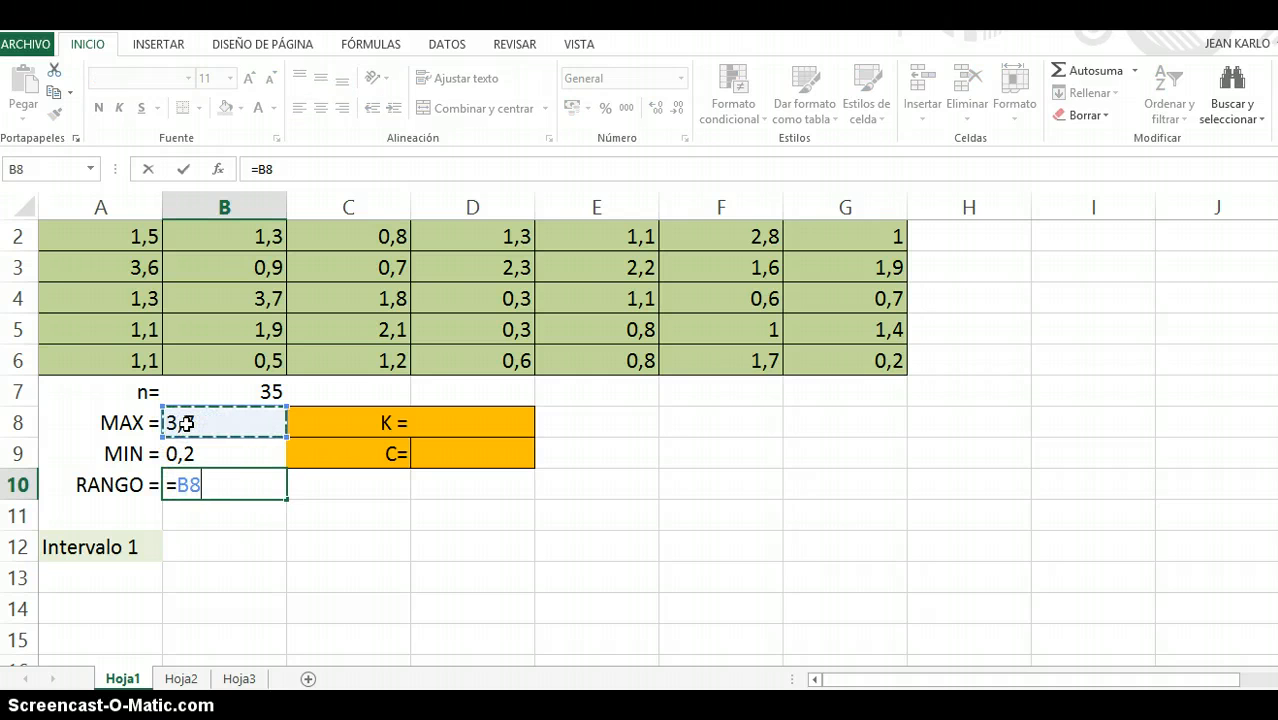
text(-)
click(192, 452)
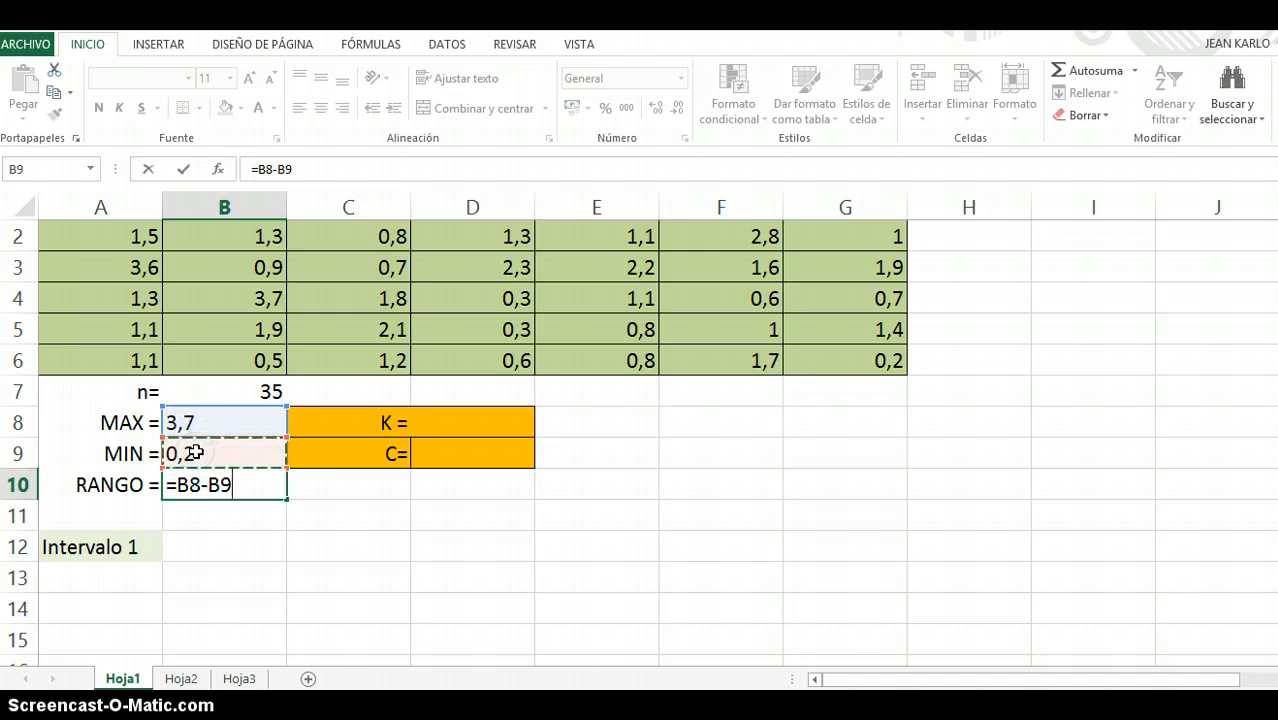
key(Return)
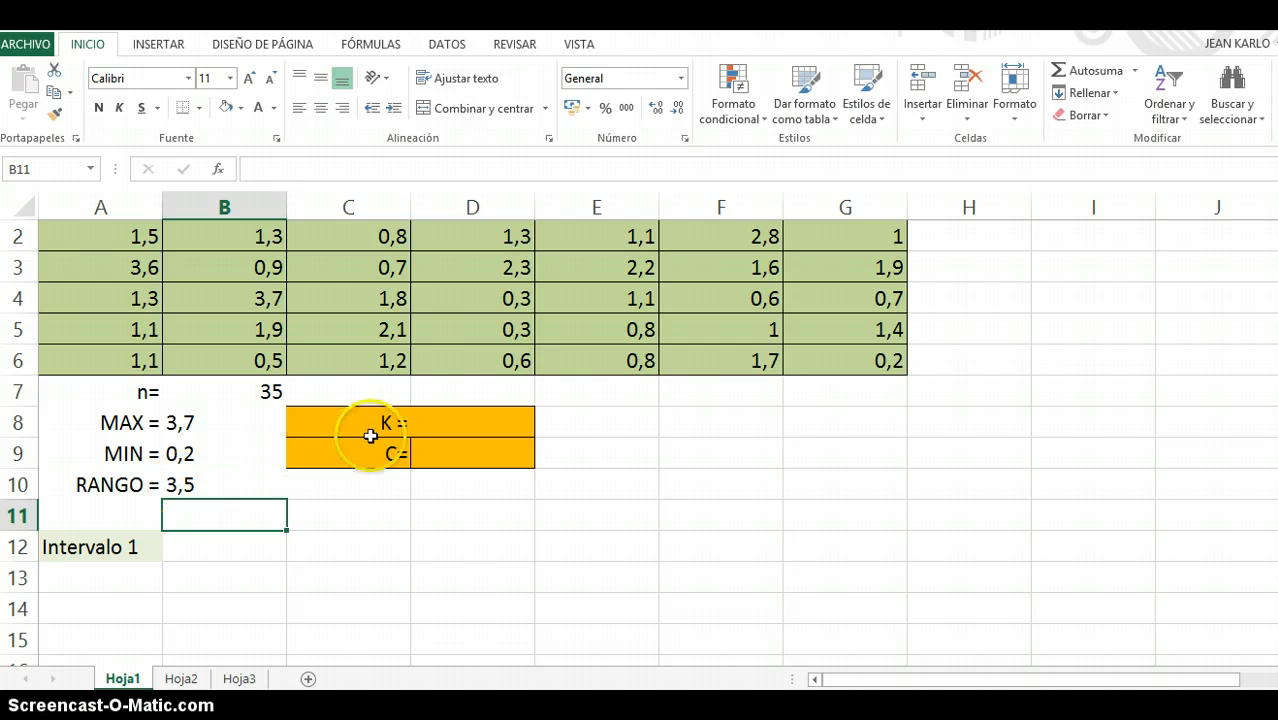
Step: Calculate the number of intervals K in D8 with the formula =1+3,3*LOG10(35)
click(442, 430)
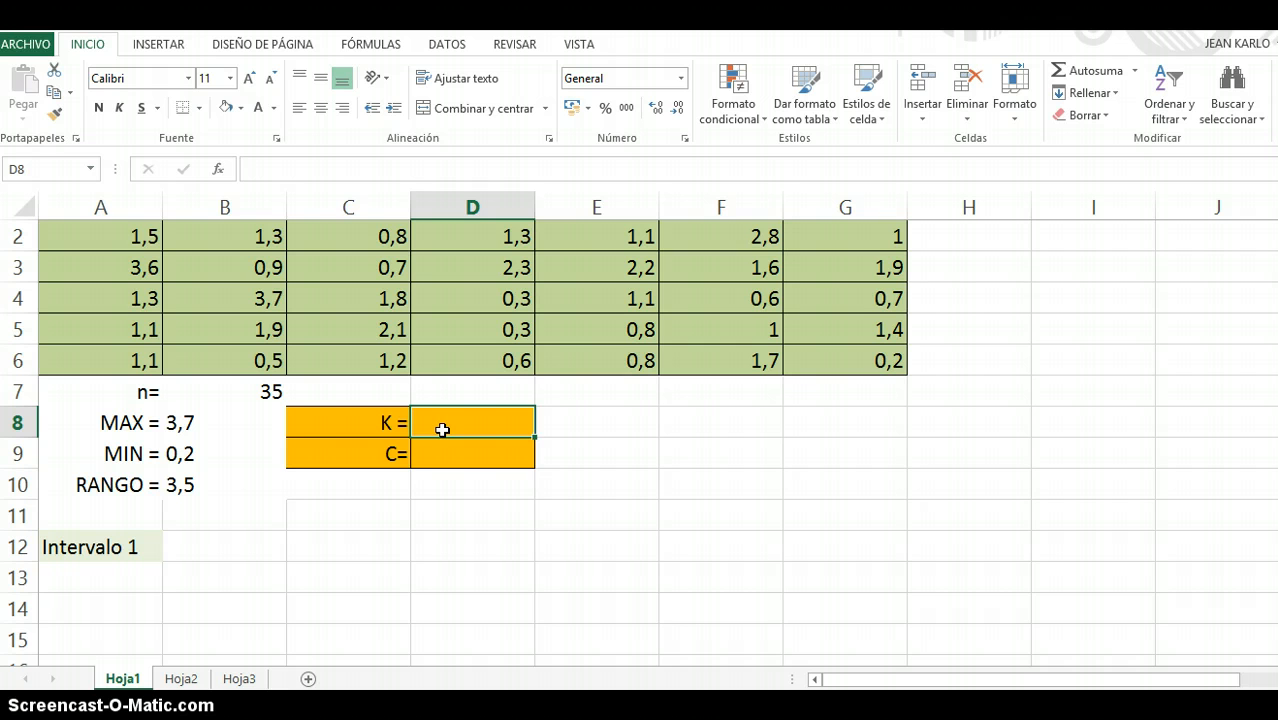
text())
text(=1+3,3*)
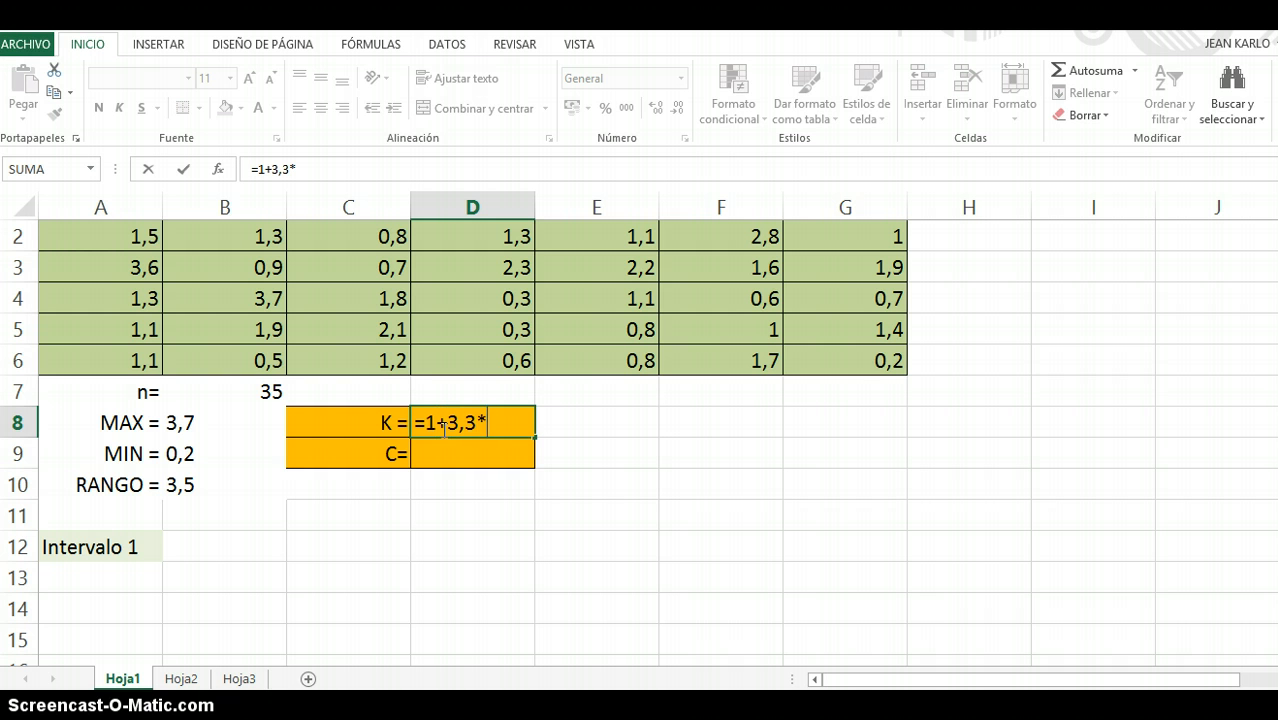
text(lo)
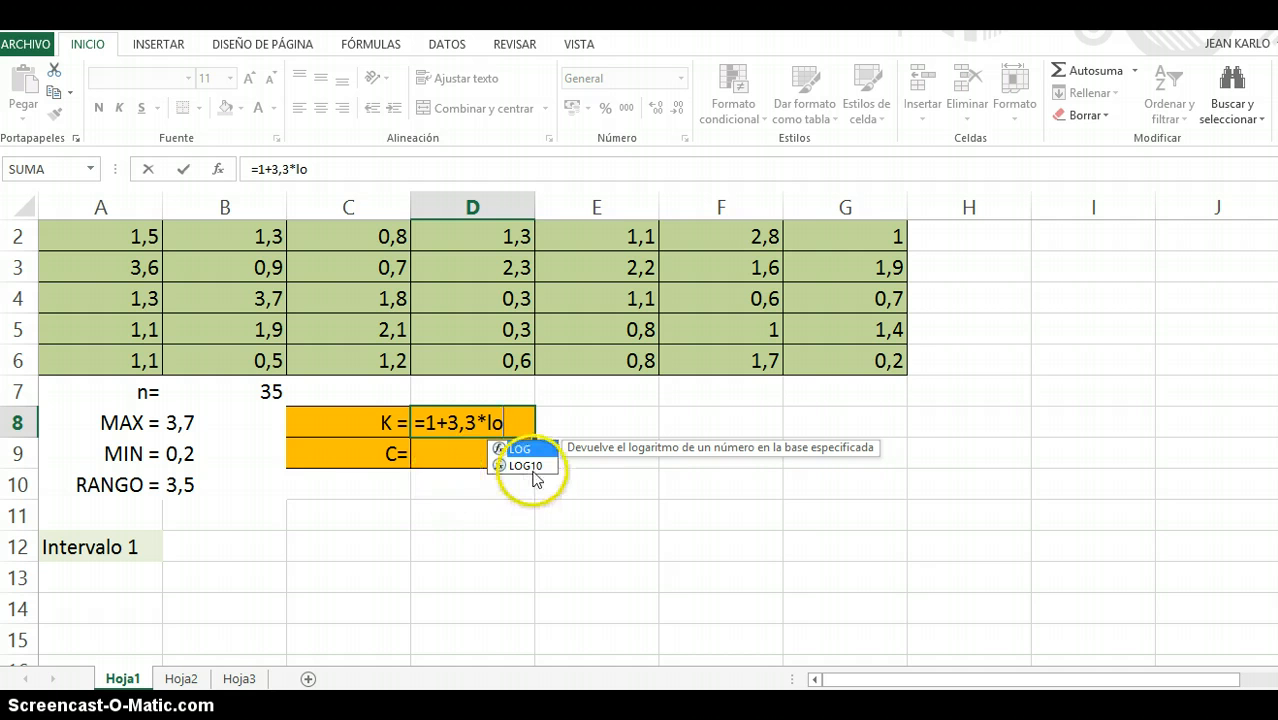
double_click(530, 467)
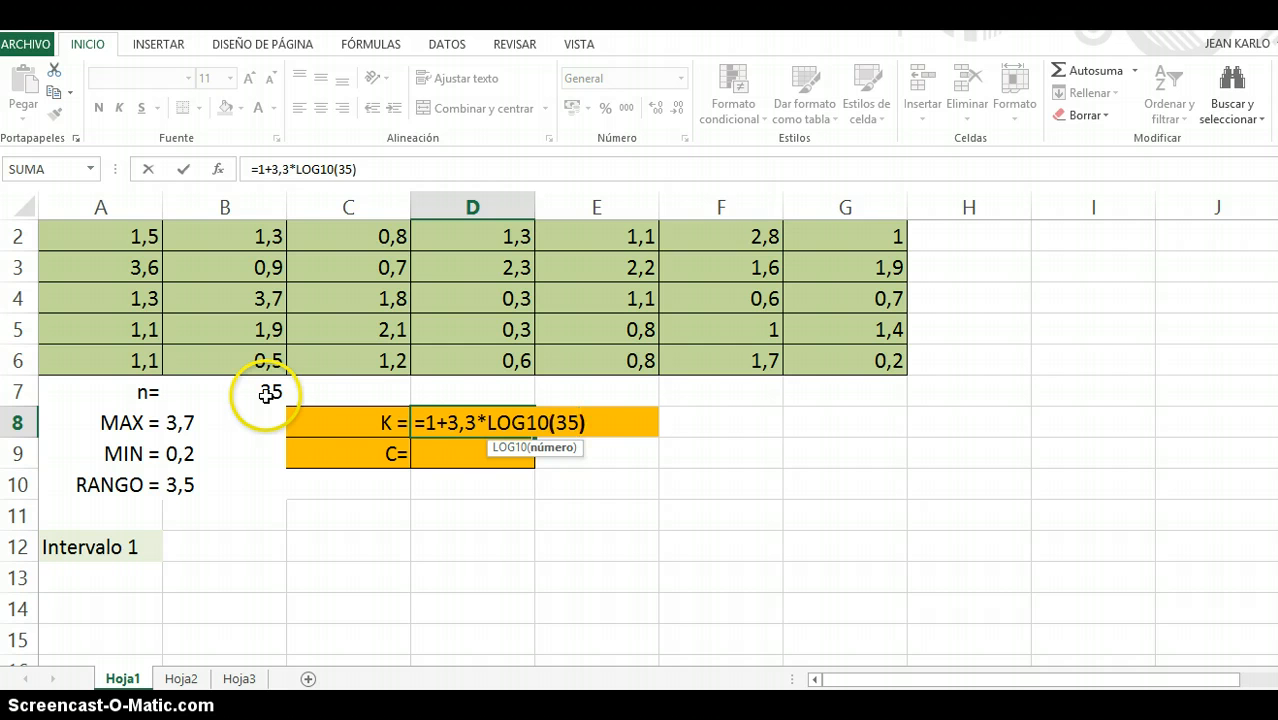
text(35))
key(Return)
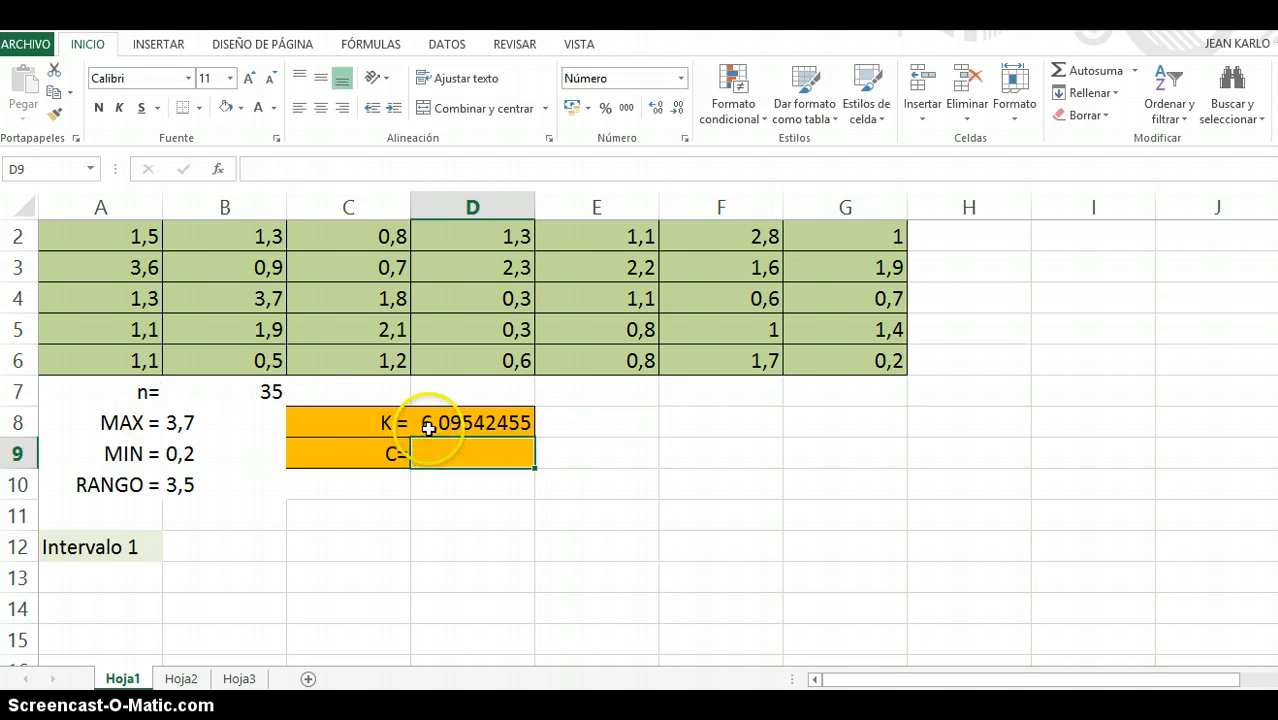
Step: Extend the interval labels from A12 down to Intervalo 6 in A17 and add the headers LI in B11 and LS in C11
click(140, 545)
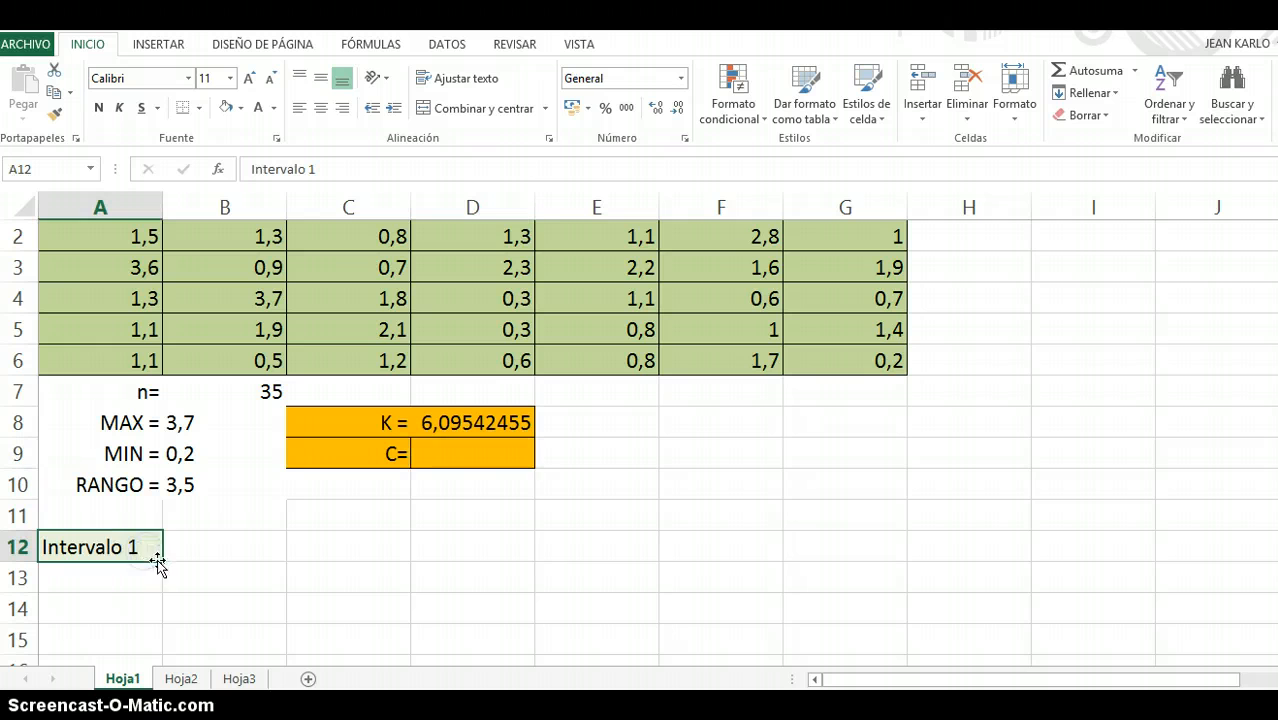
drag(162, 563, 150, 586)
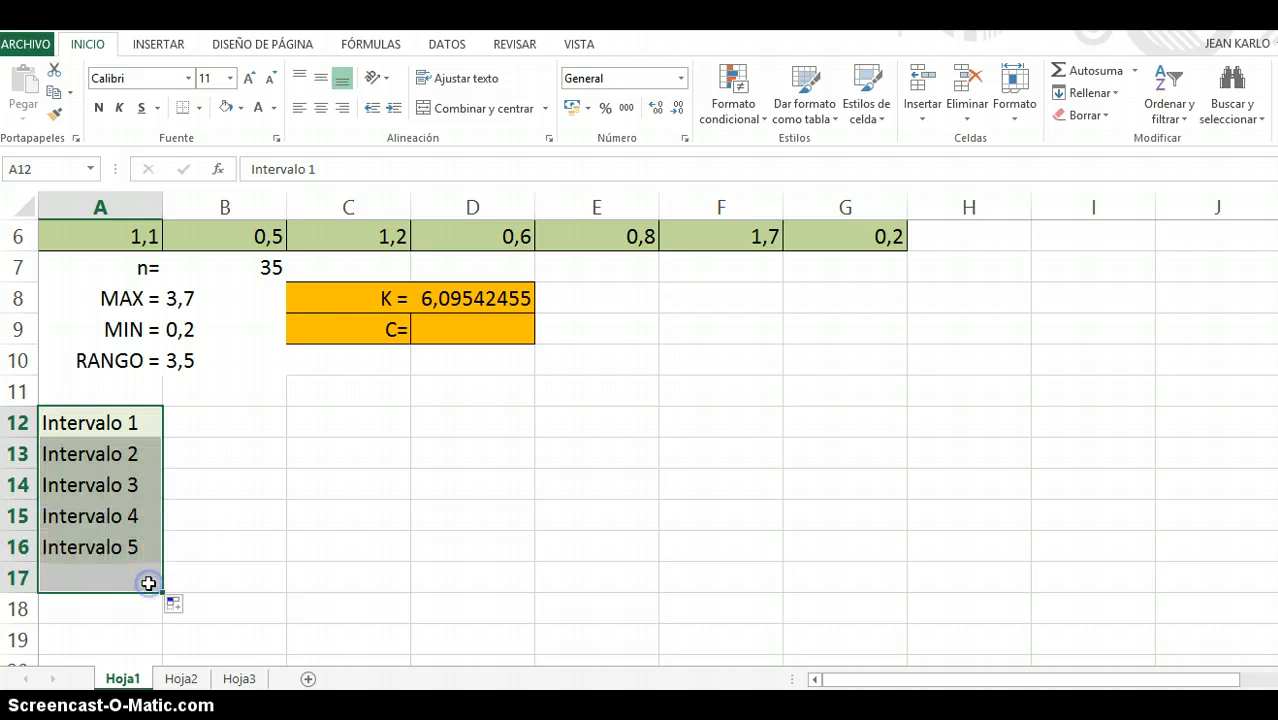
click(224, 401)
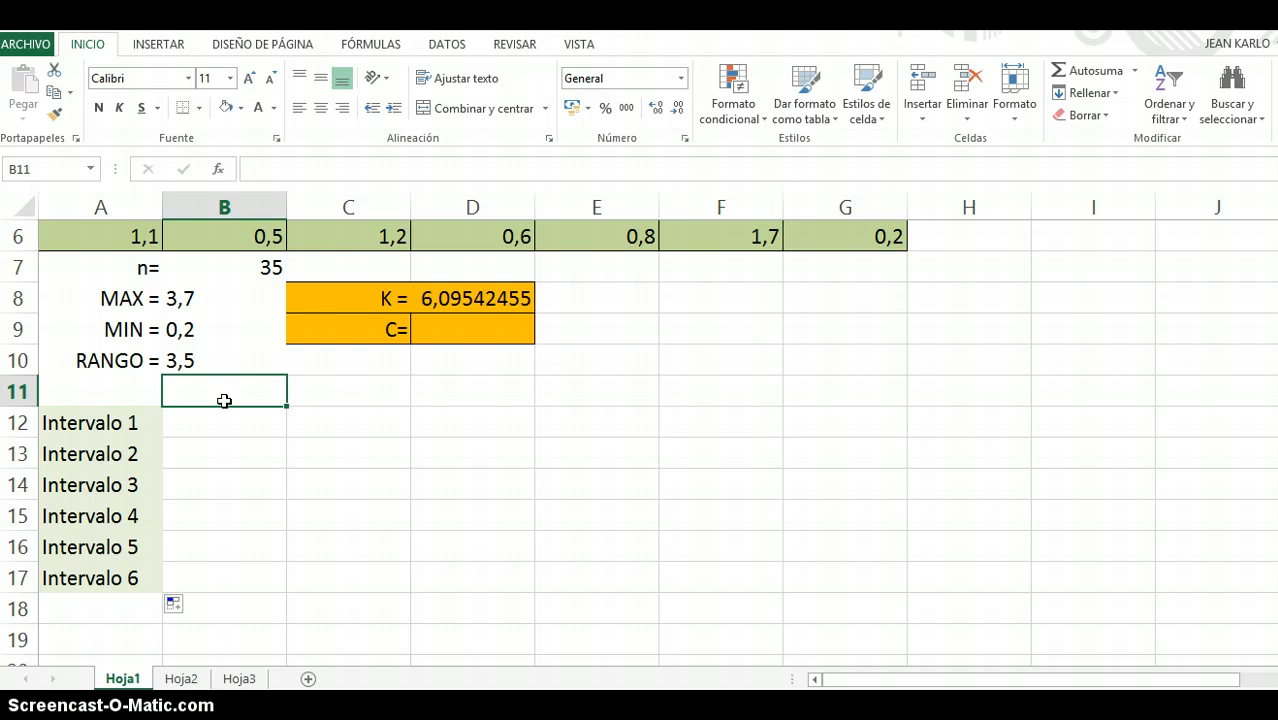
text(l)
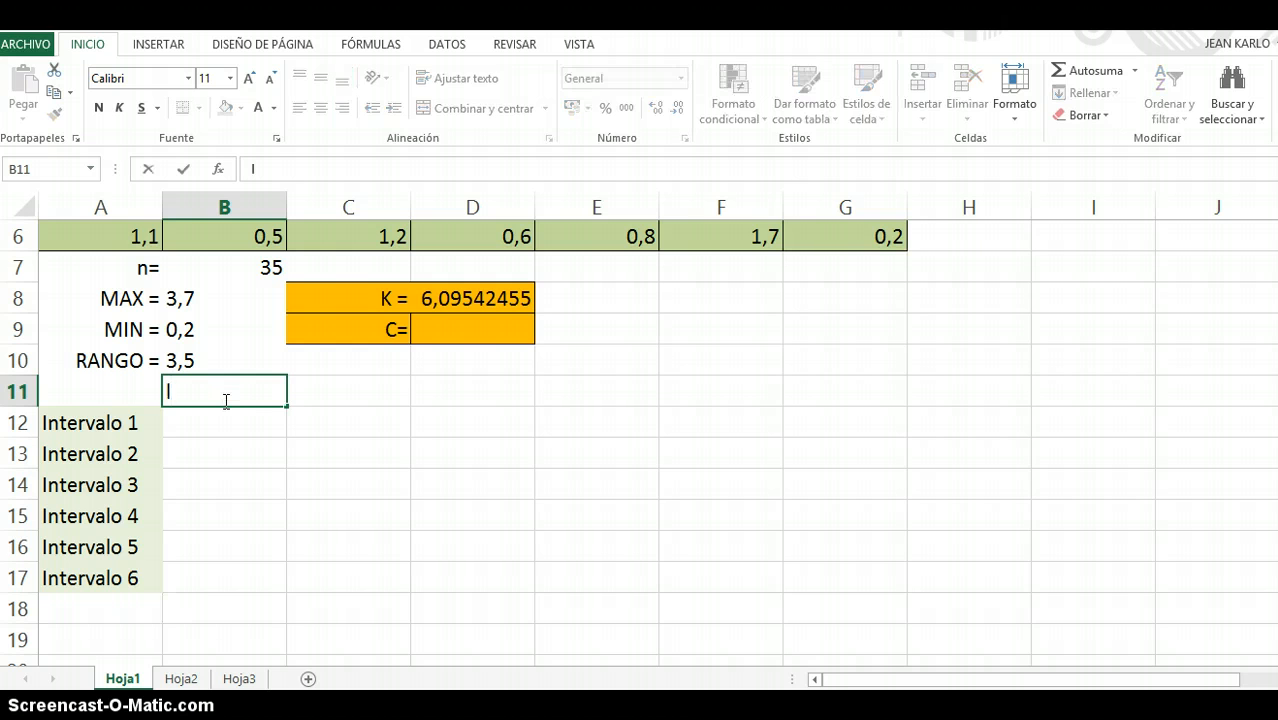
text(I)
key(Tab)
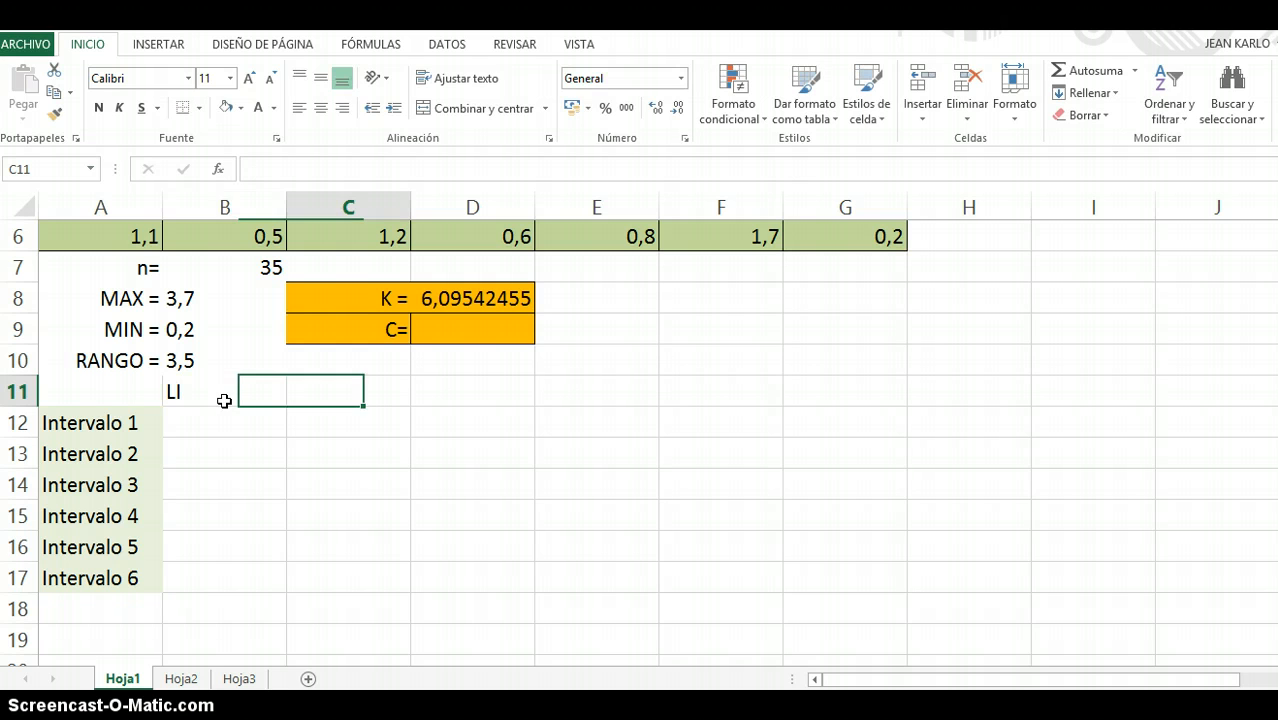
text(LS)
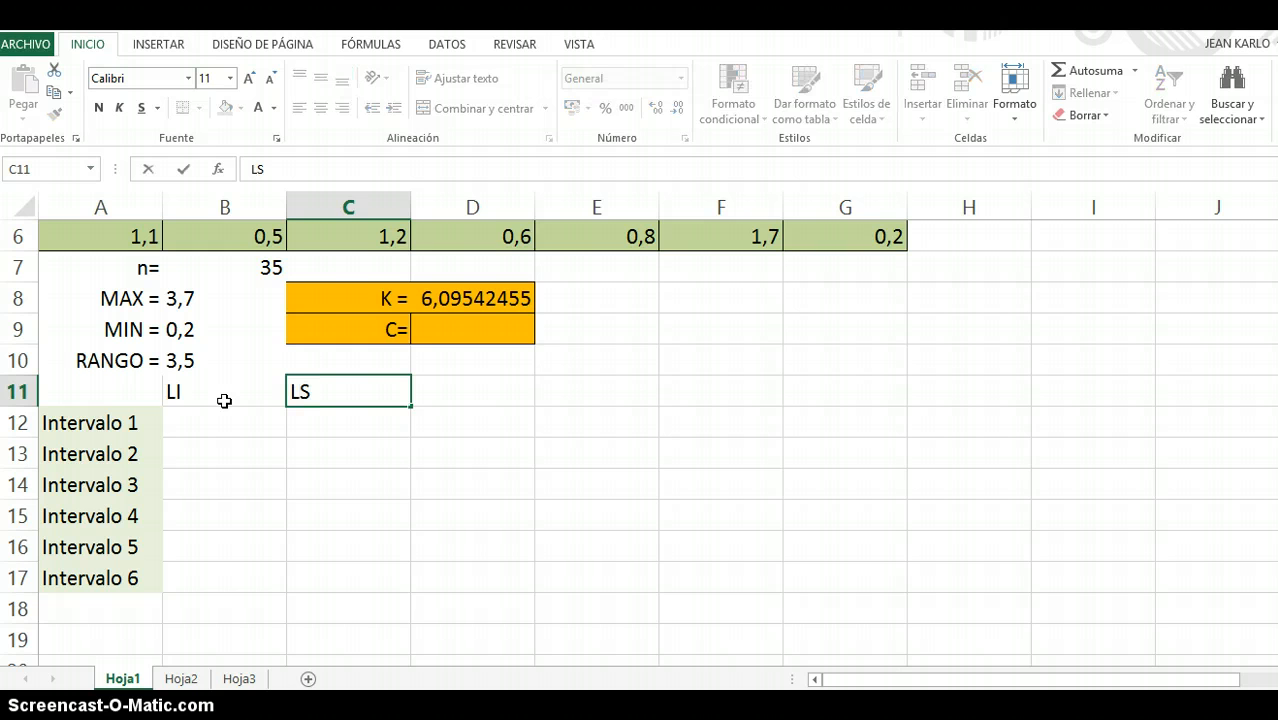
key(Return)
key(Left)
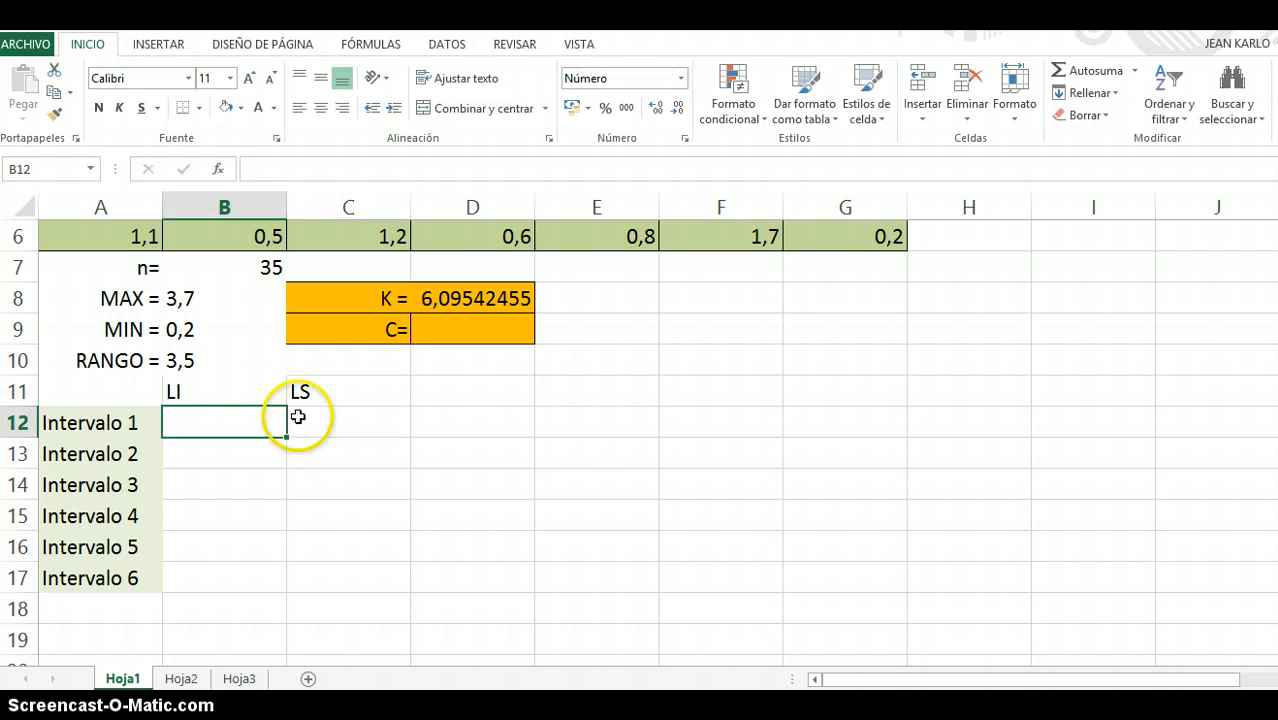
Step: Calculate the class width C in D9 by dividing the range by six with =B10/6
click(452, 333)
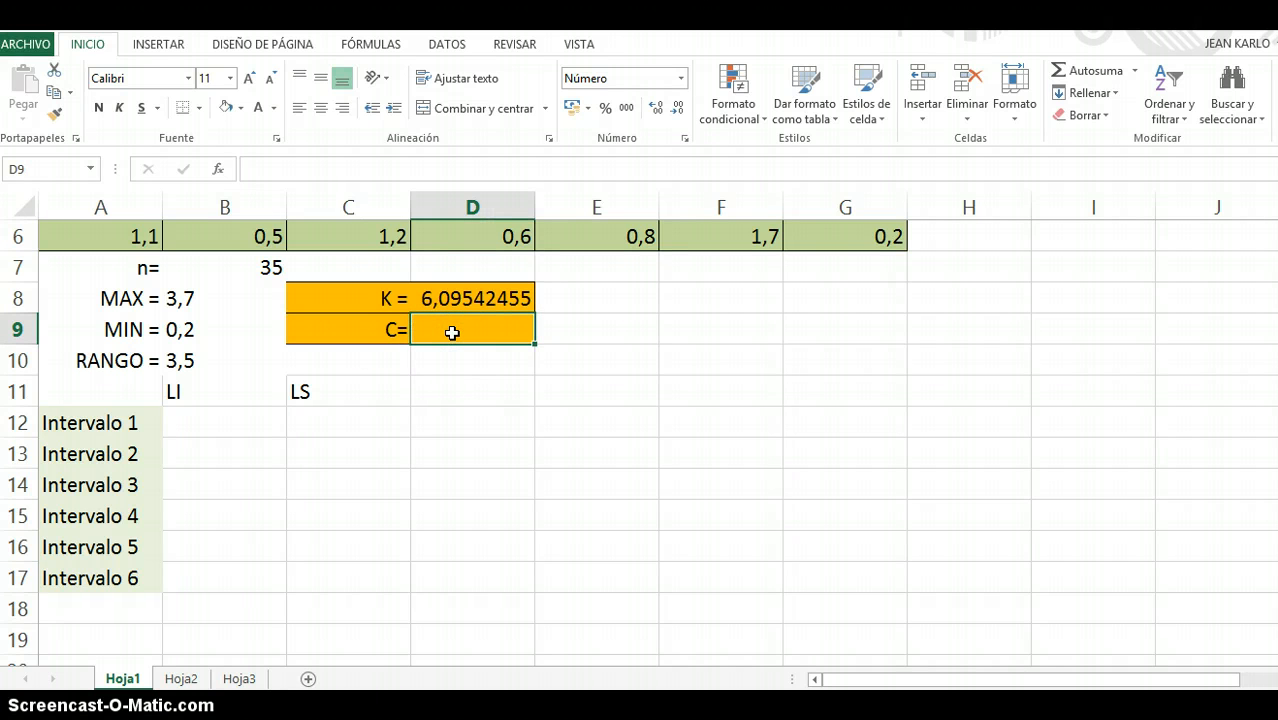
click(450, 331)
text(=)
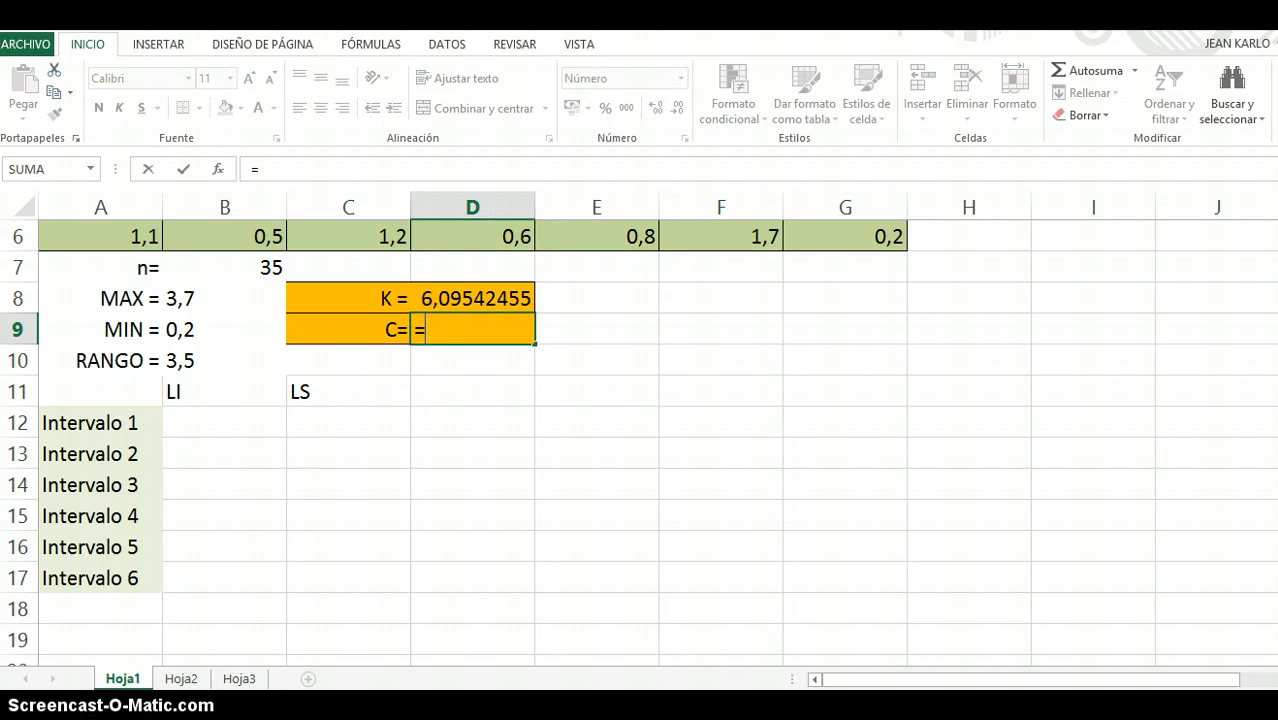
key(Escape)
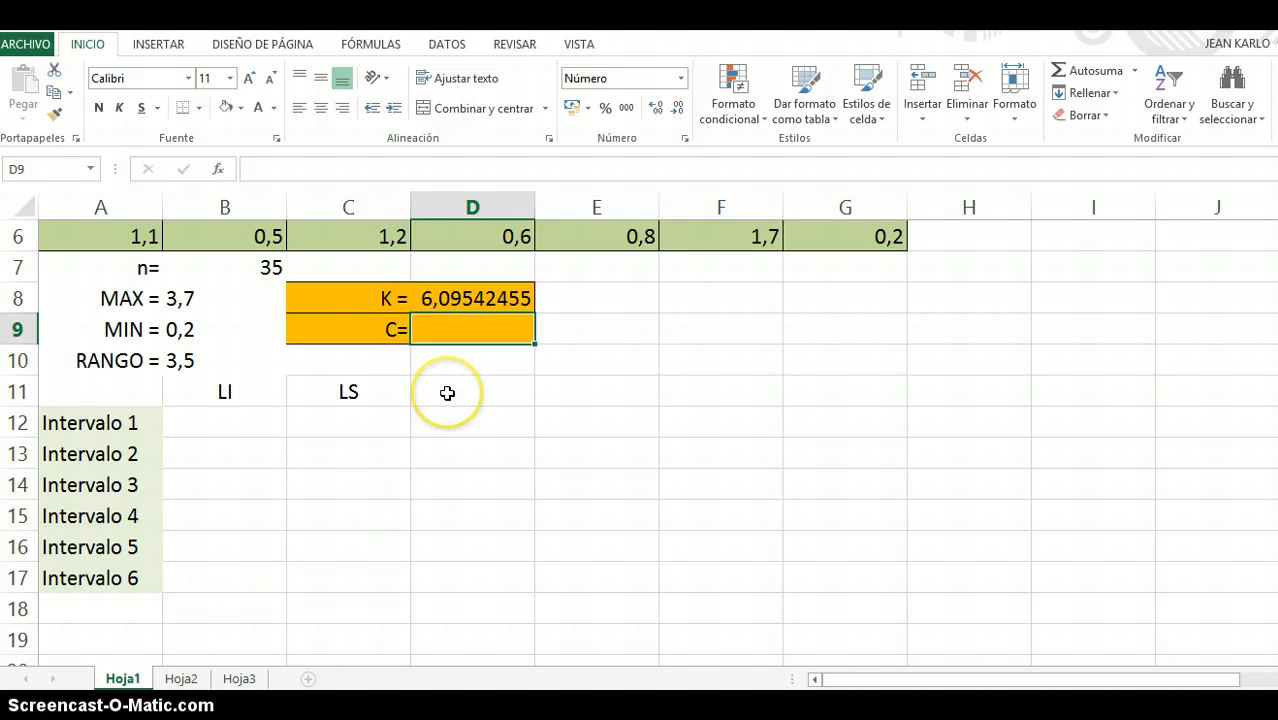
text(=)
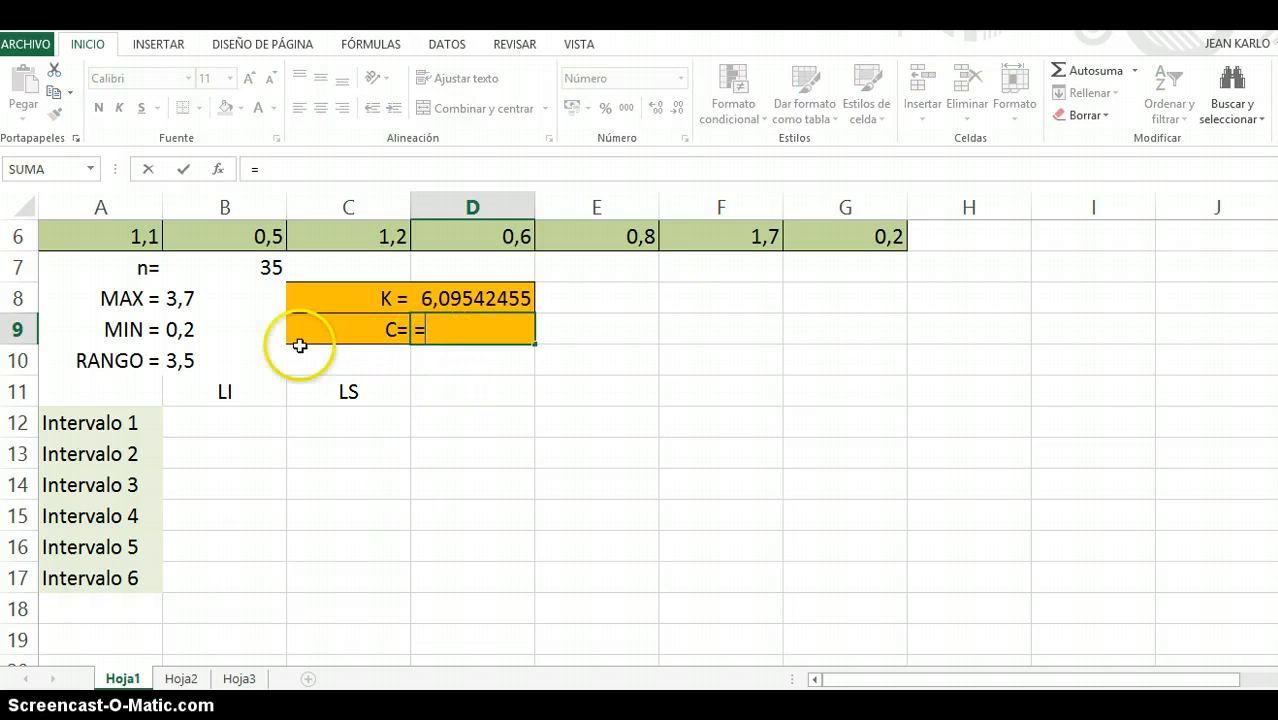
click(187, 362)
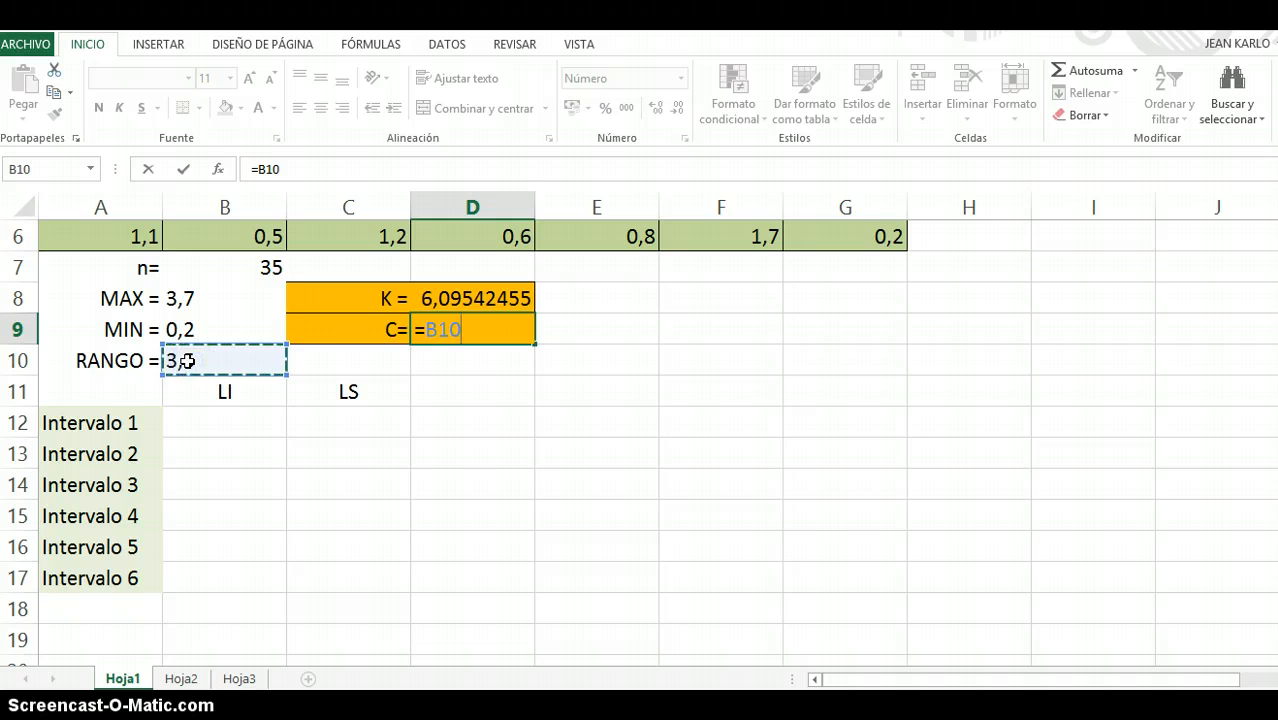
text(/)
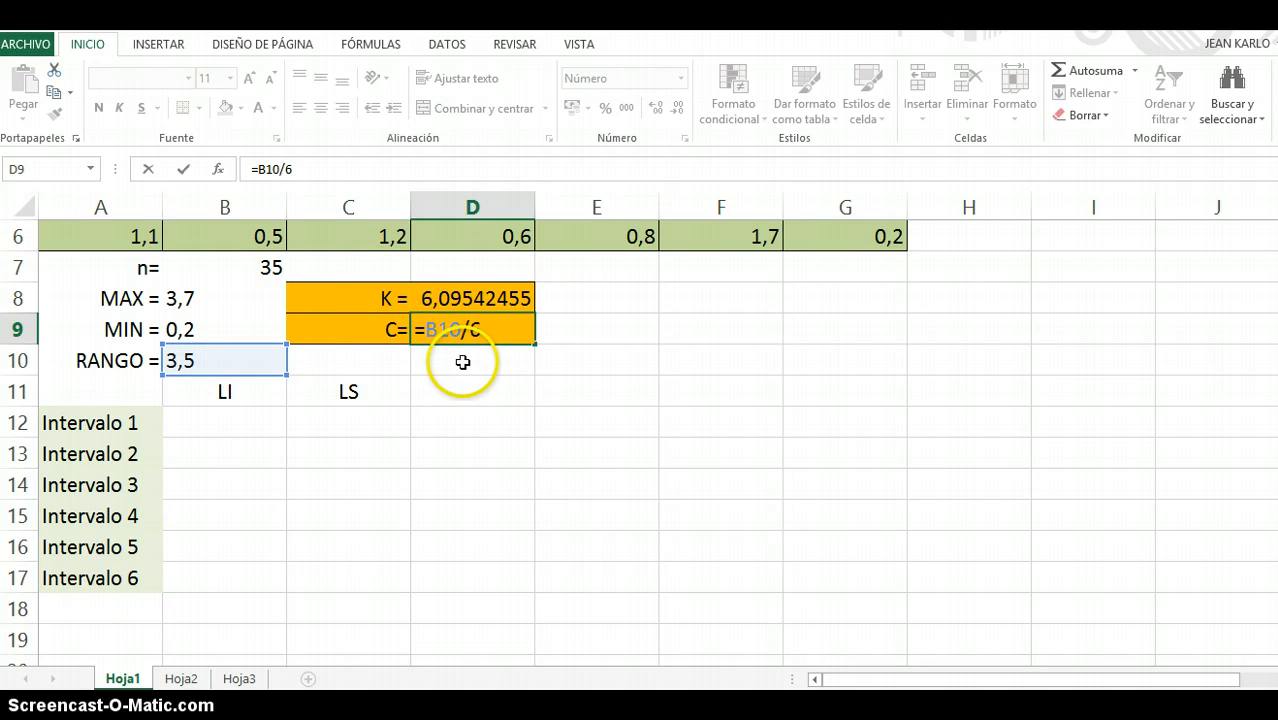
text(6)
key(Return)
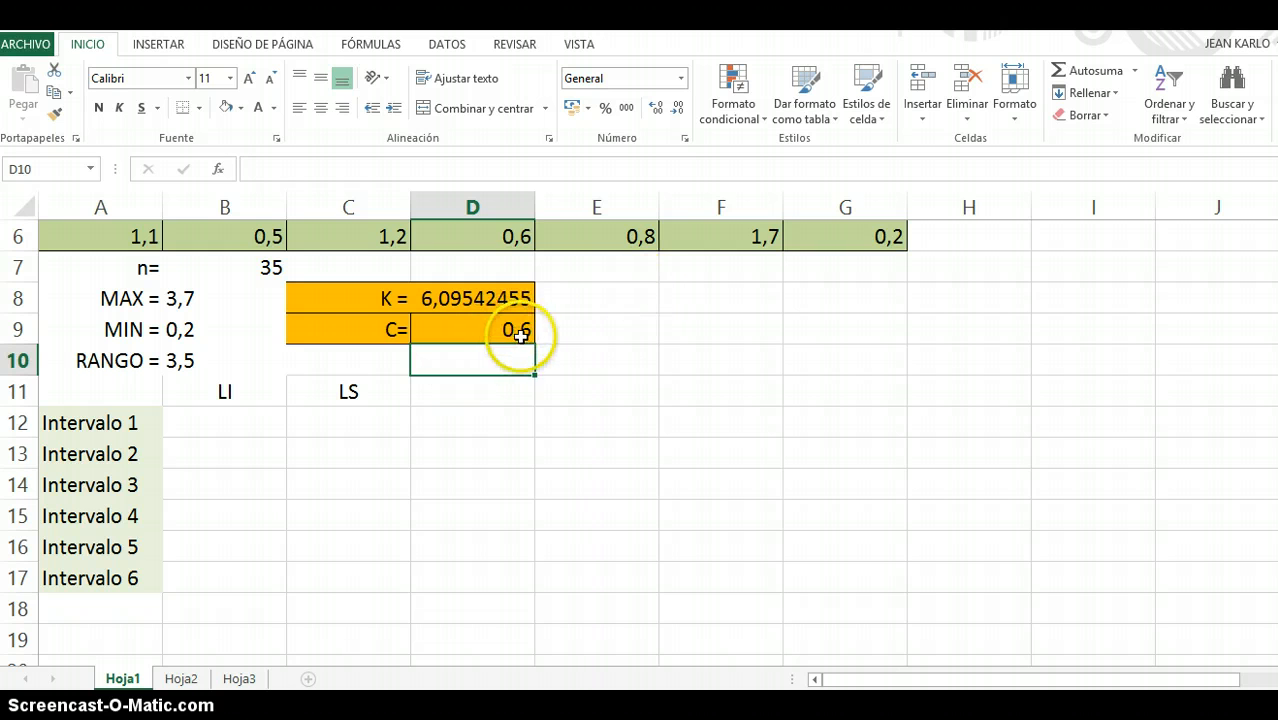
Step: Set the lower limit of Intervalo 1 in B12 to the data minimum with =B9
click(243, 419)
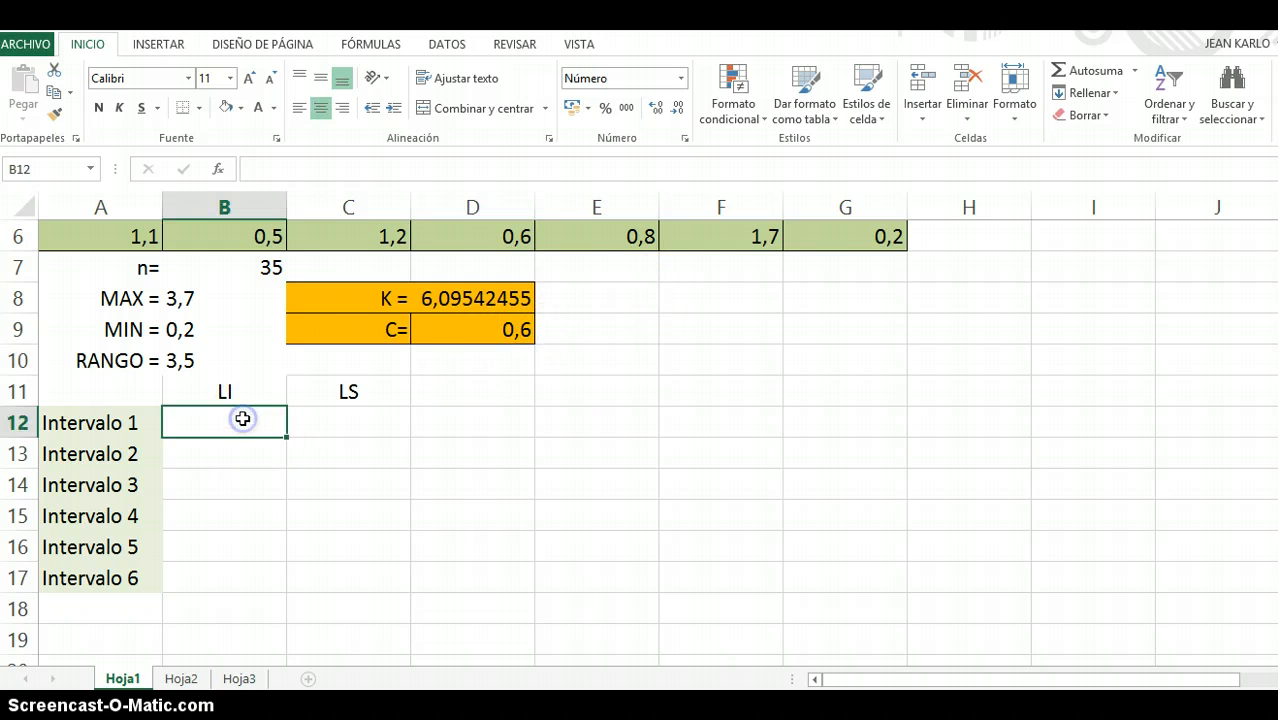
text(=)
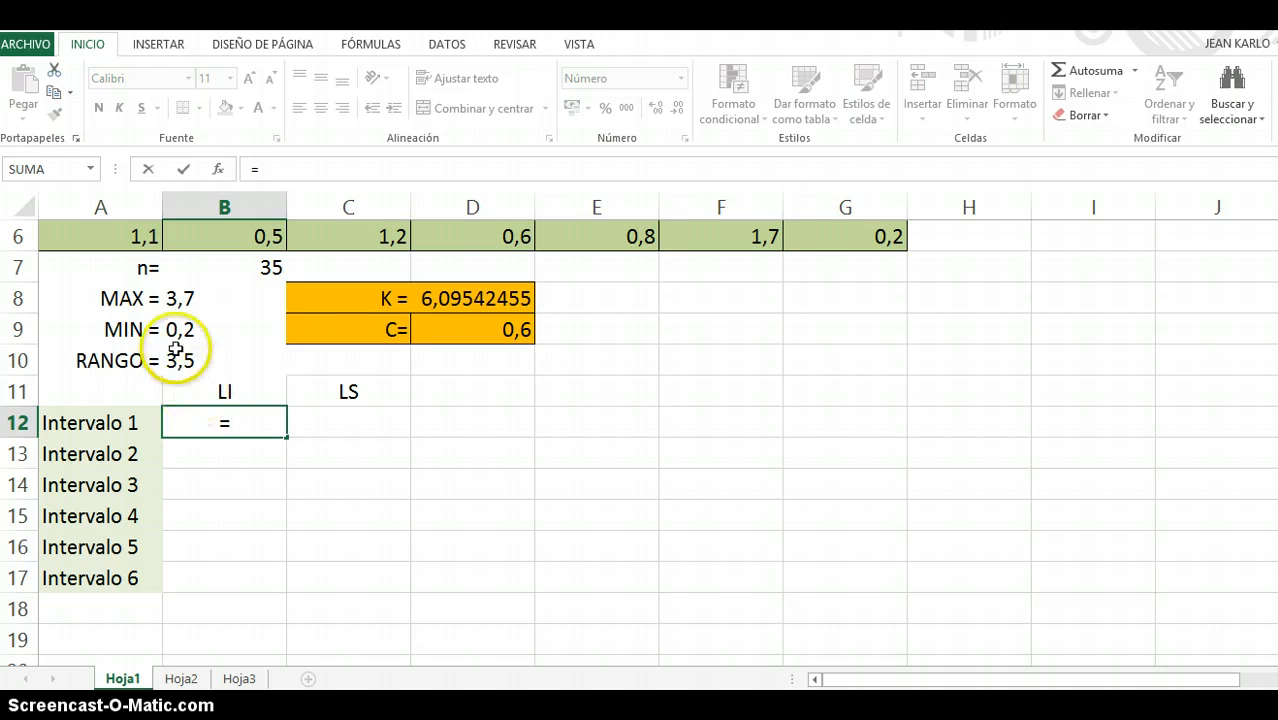
click(191, 331)
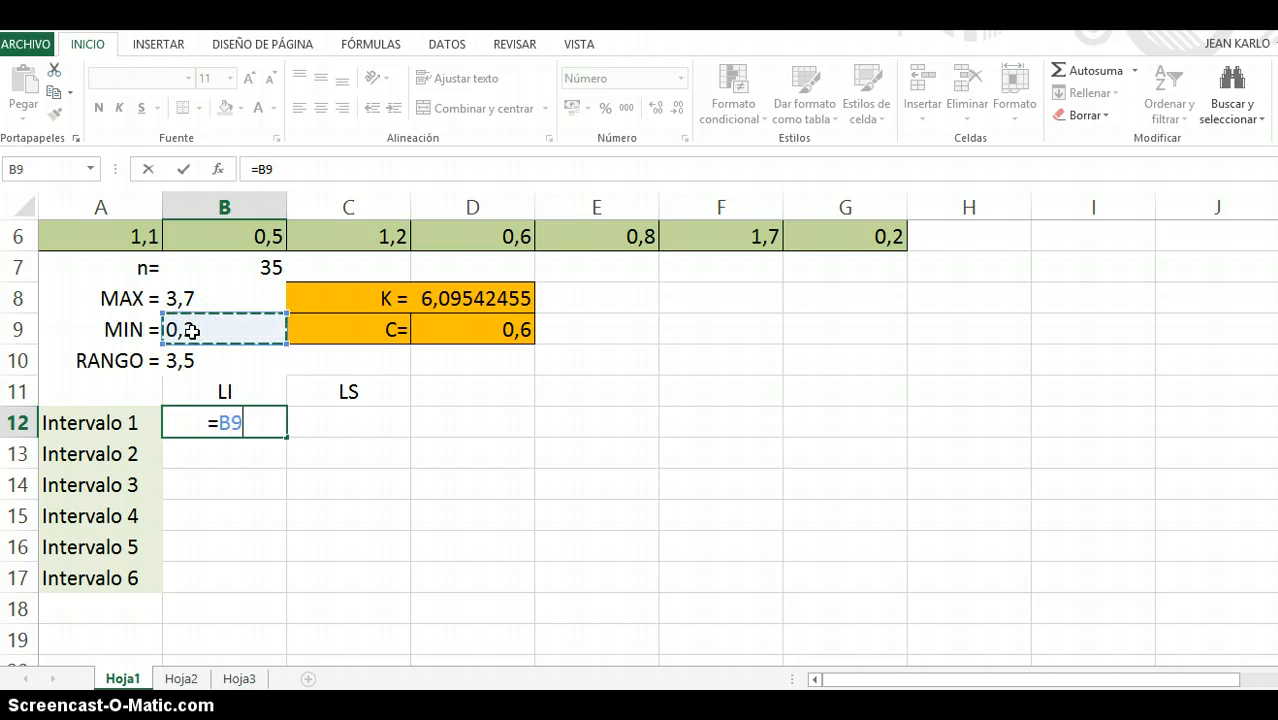
key(Tab)
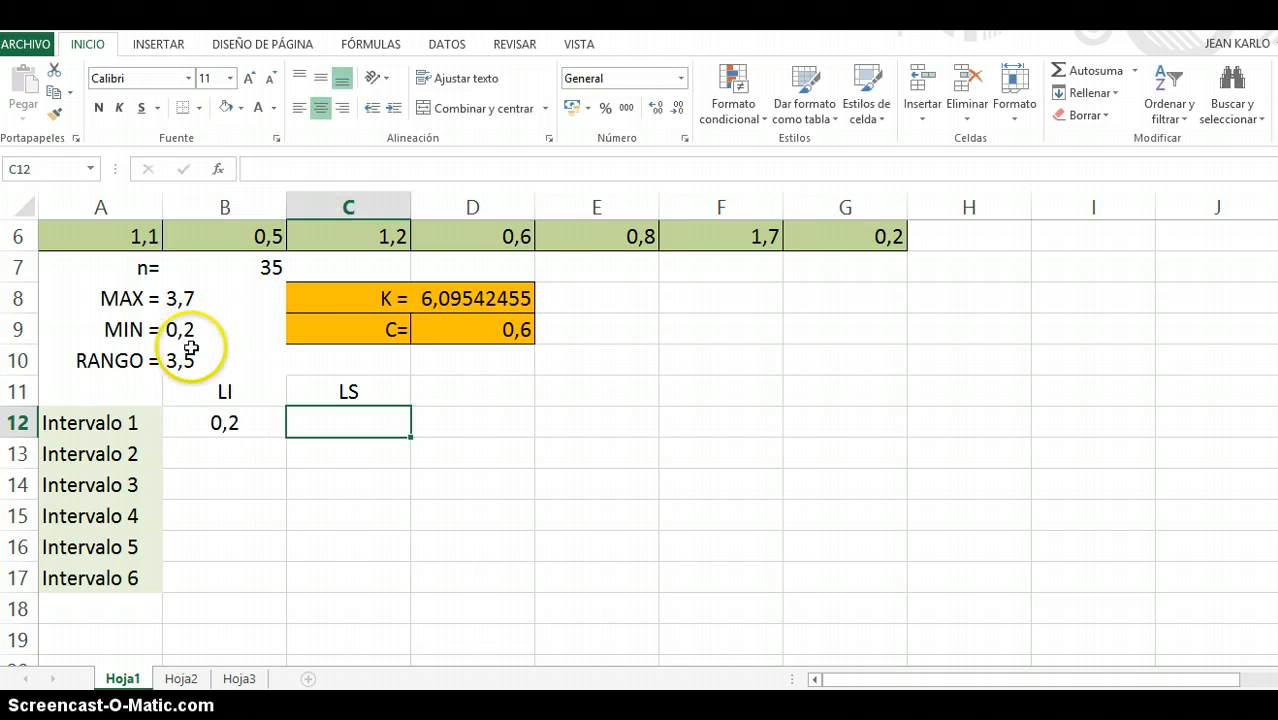
Step: Calculate the upper limit of Intervalo 1 in C12 by adding the class width with =B12+D9
text(=)
click(240, 425)
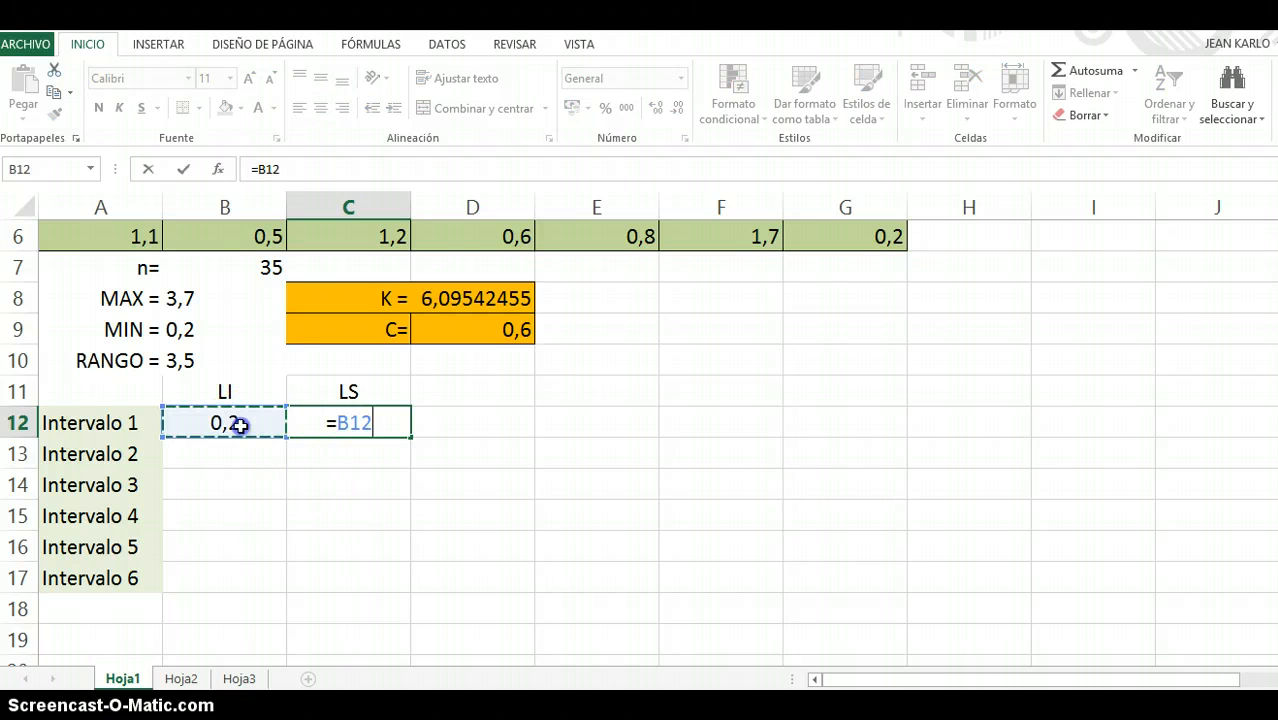
text(+)
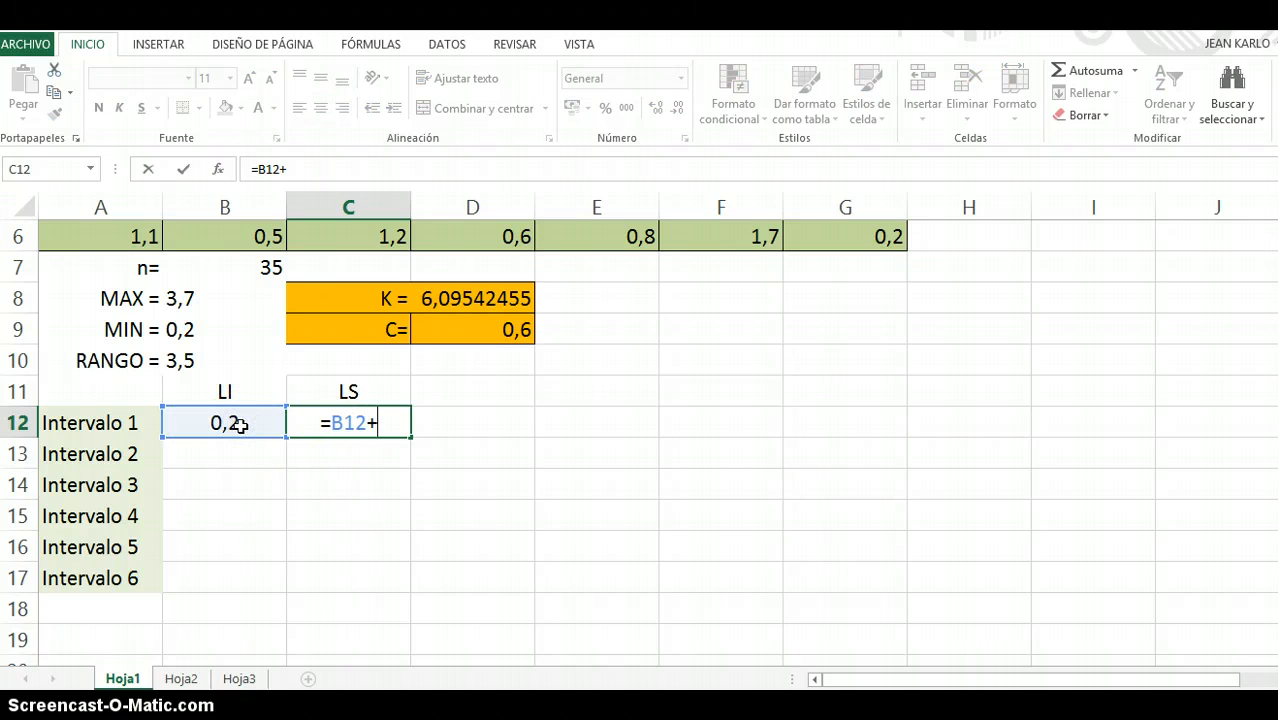
click(488, 330)
key(Return)
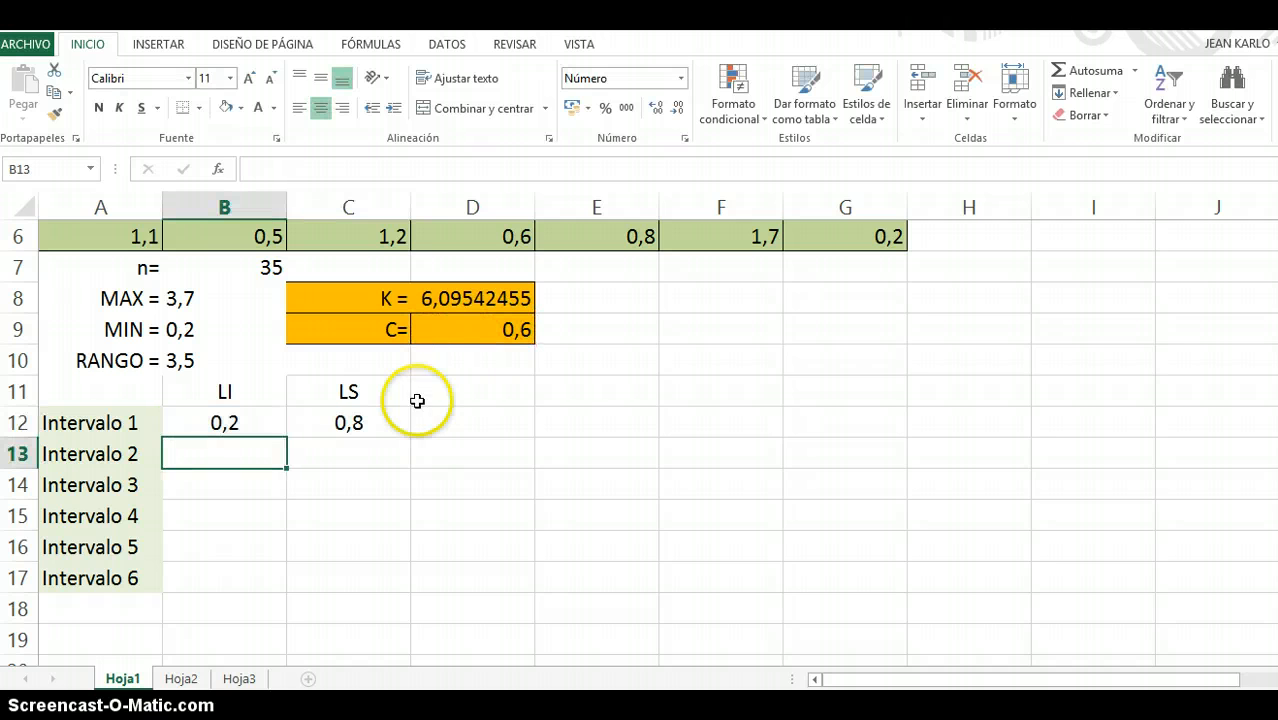
Step: Set the lower limit of Intervalo 2 in B13 to the previous upper limit with =C12
text(=)
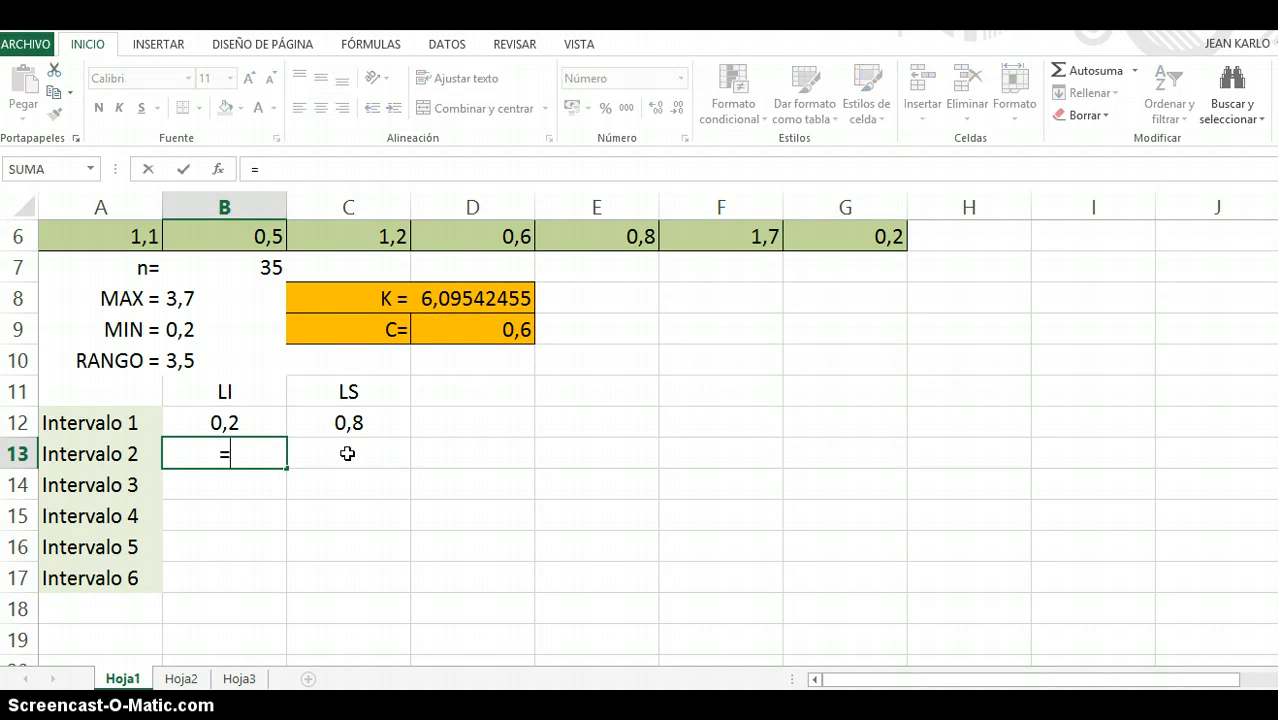
click(354, 427)
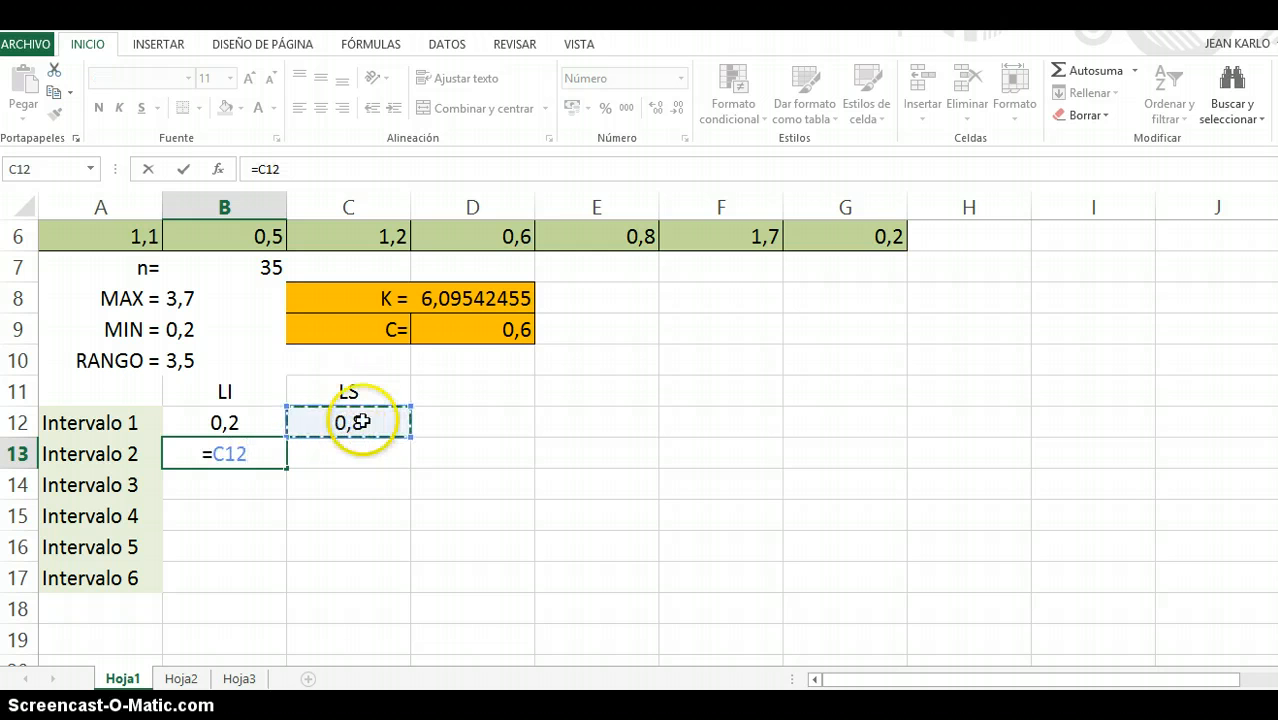
click(303, 453)
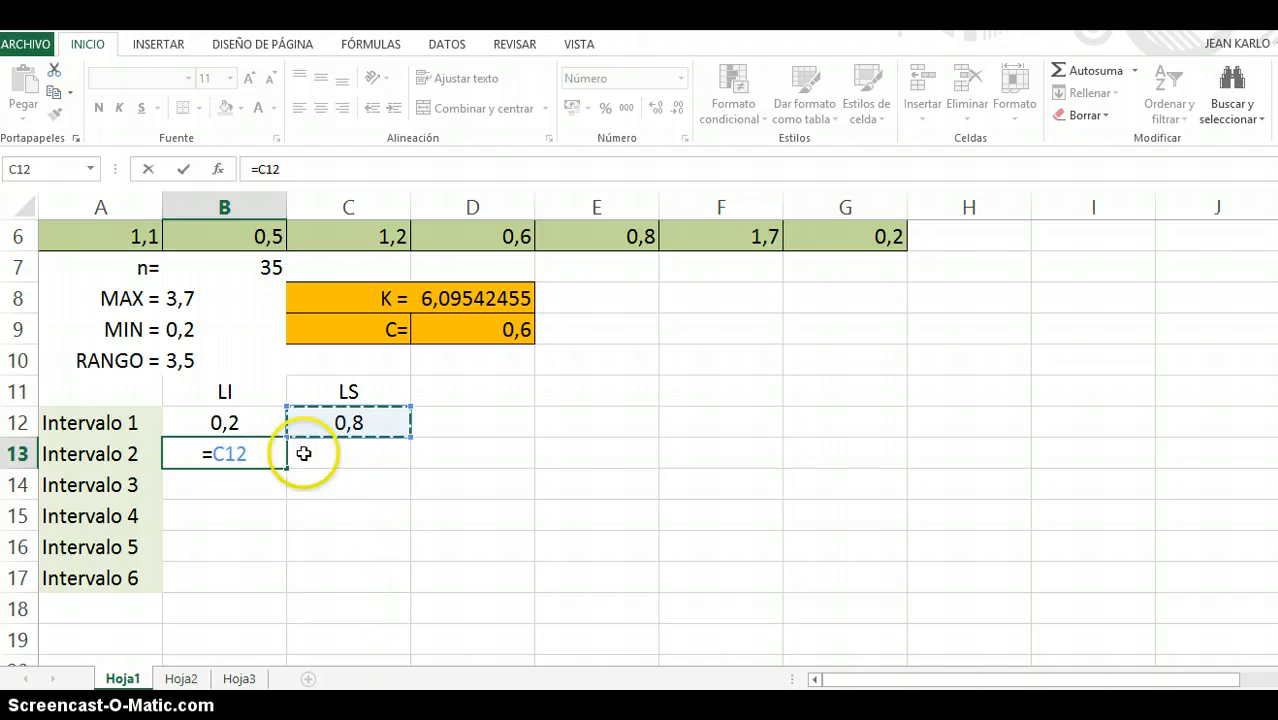
Step: Calculate the upper limit of Intervalo 2 in C13 with =B13+$D$9, keeping the class width reference absolute
text(=)
click(245, 456)
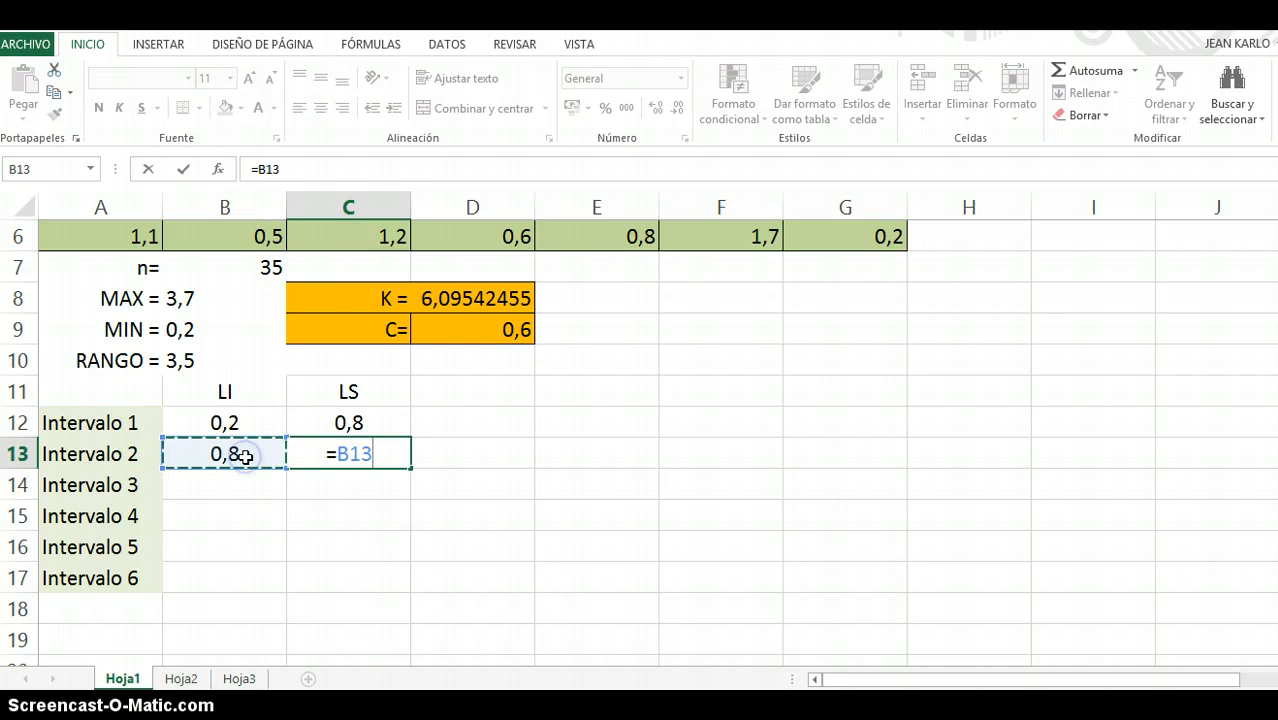
text(+)
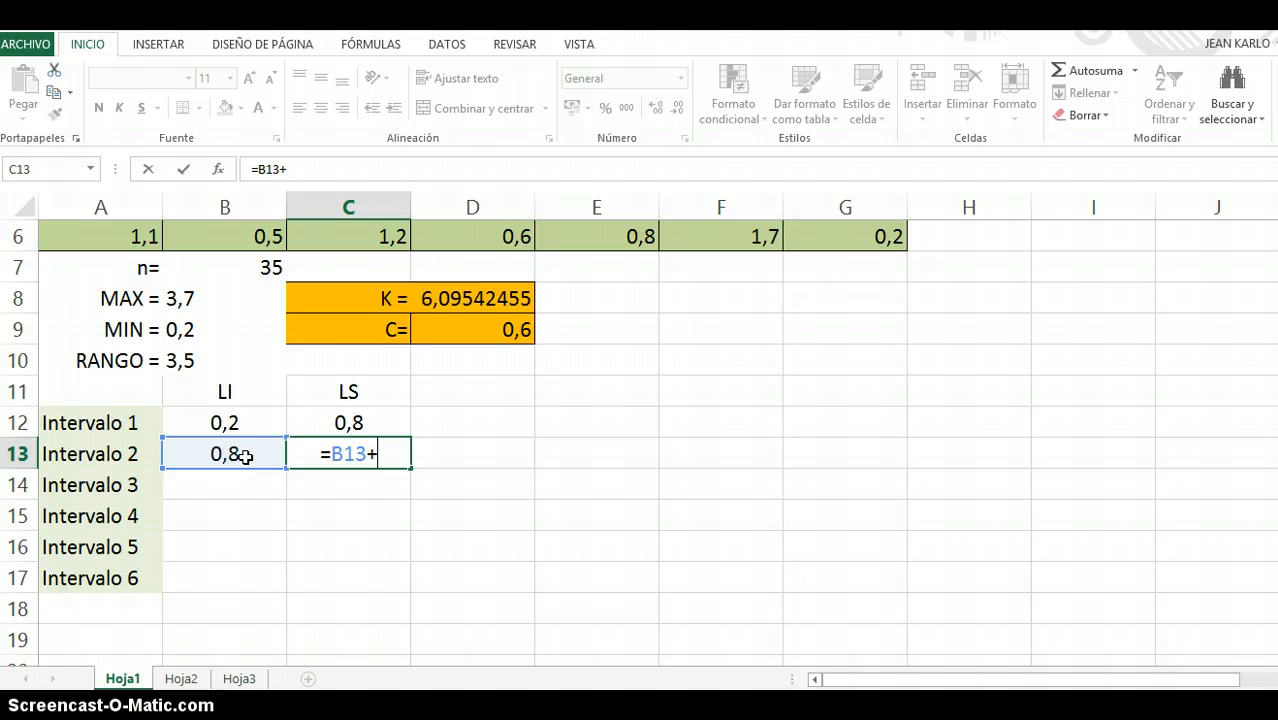
click(469, 329)
click(380, 455)
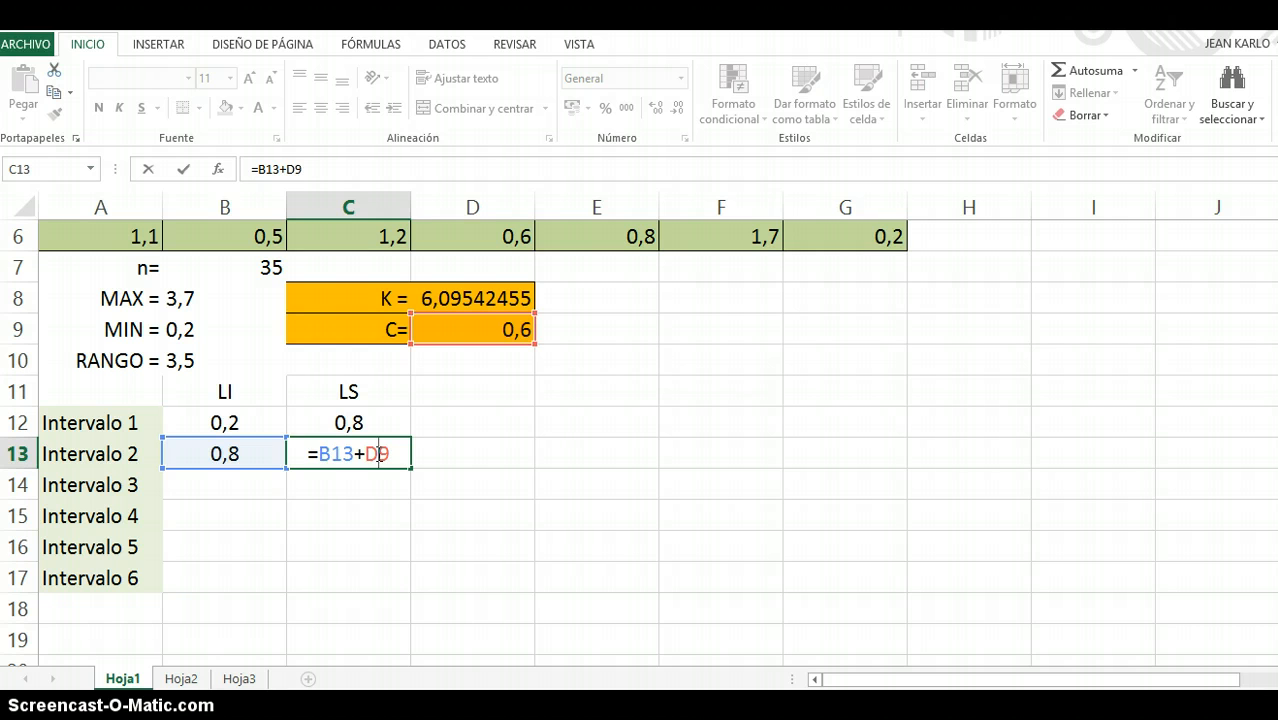
key(F4)
key(Return)
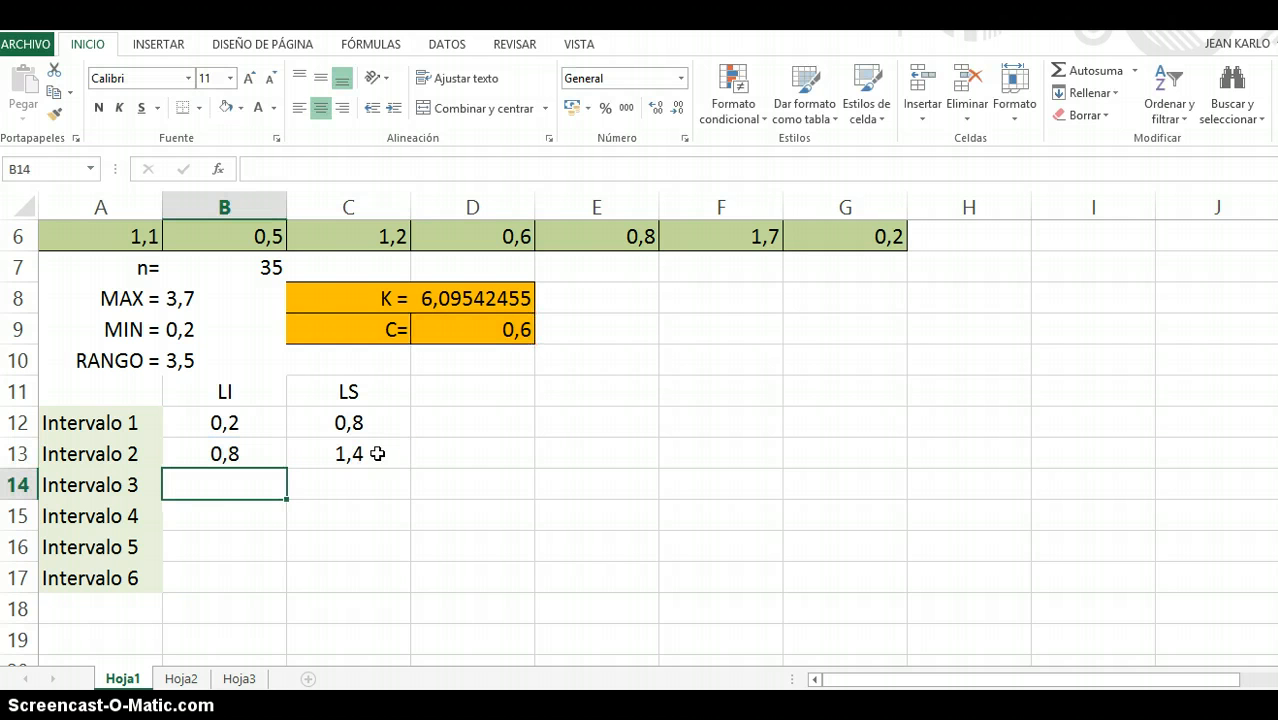
Step: Fill the lower and upper limit formulas from B13 and C13 down to Intervalo 6 in row 17
click(245, 454)
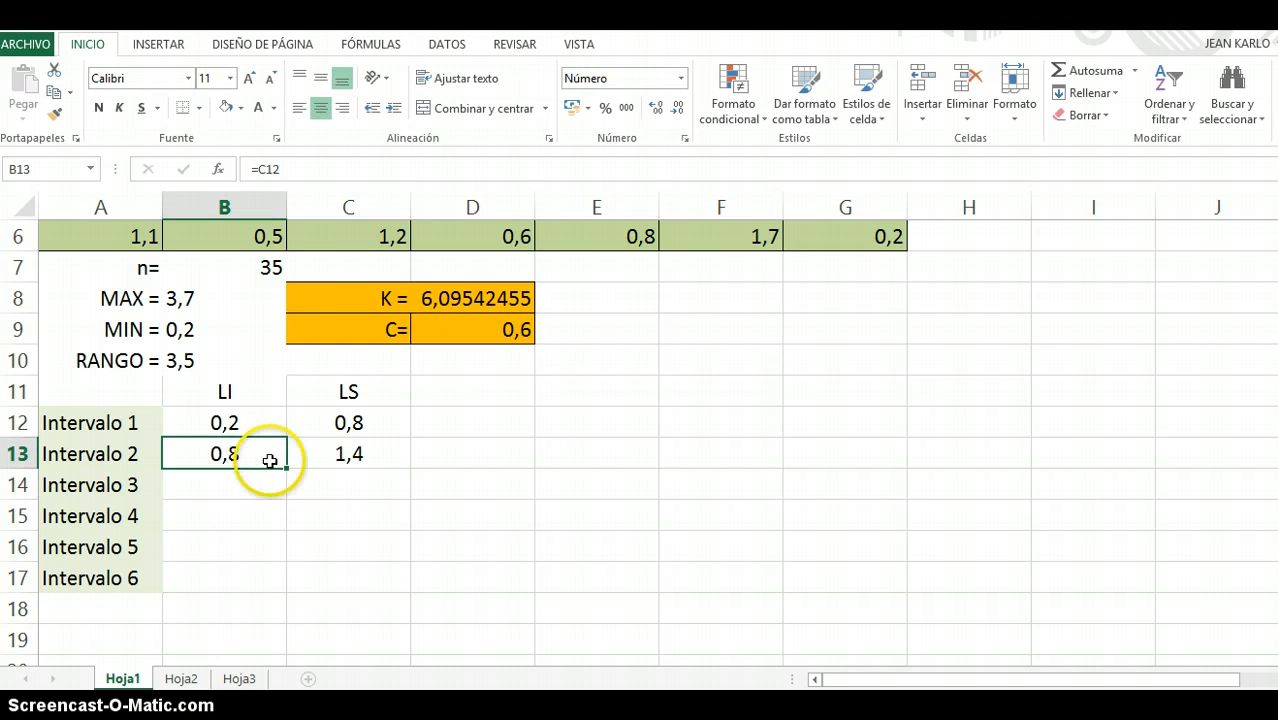
double_click(287, 468)
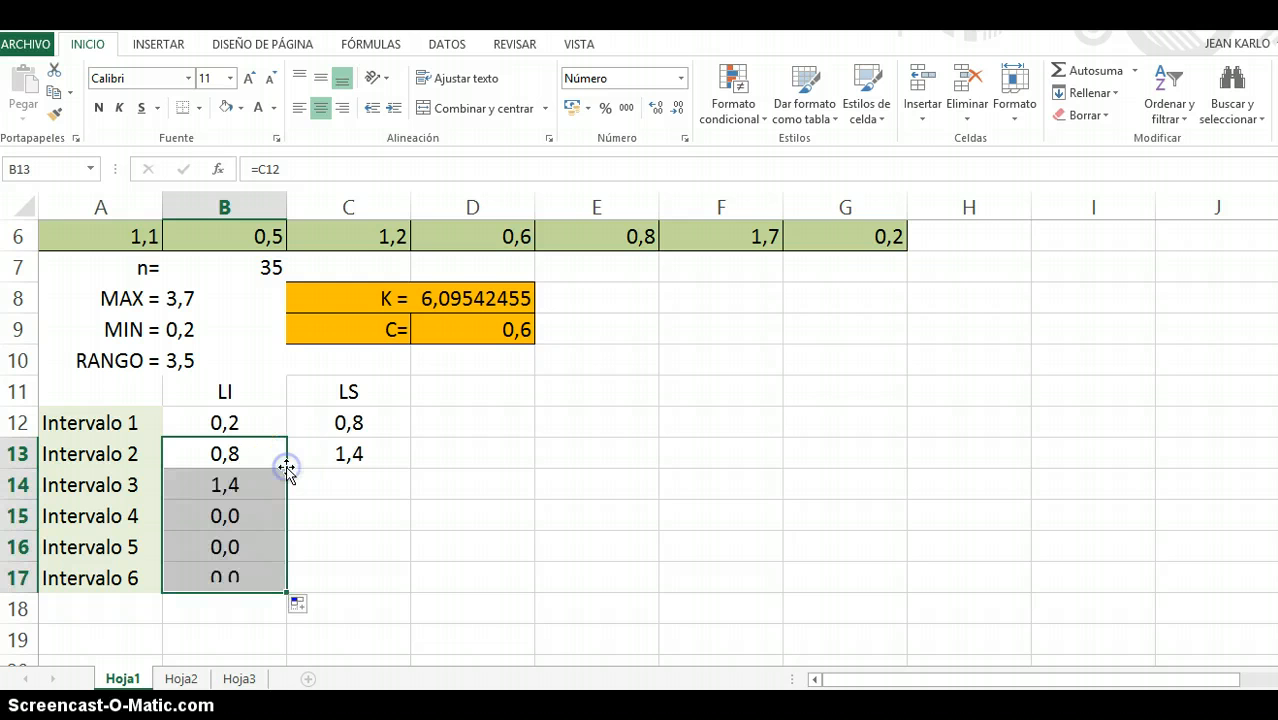
click(350, 453)
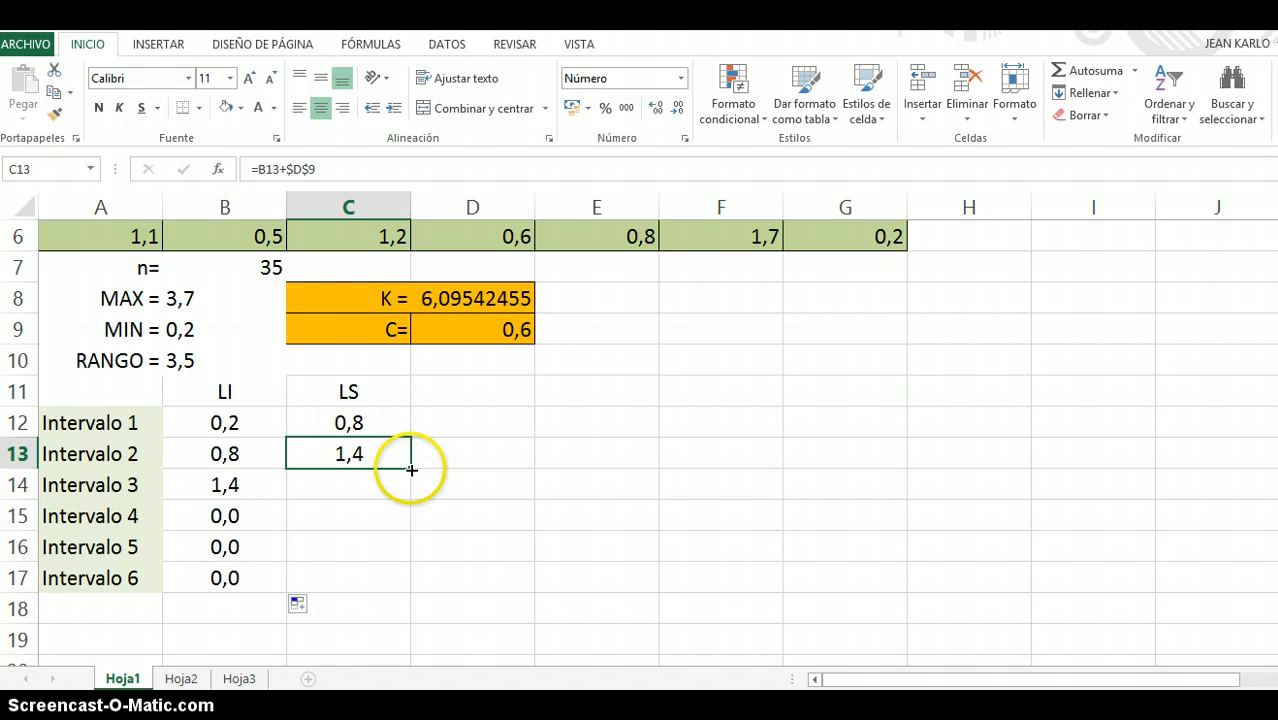
double_click(410, 468)
Step: Check the limits in B12 and C17 against the minimum and maximum, and add the headers x, f, h, F and H in D11:H11
click(229, 425)
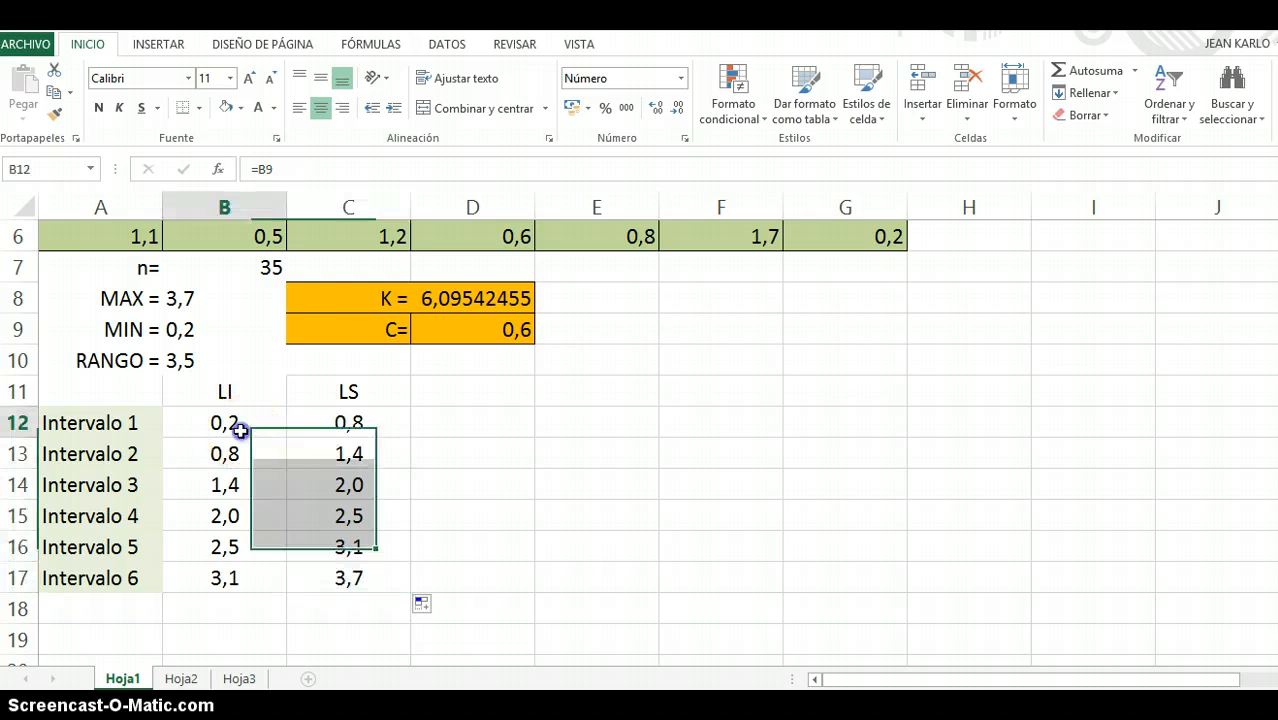
click(229, 425)
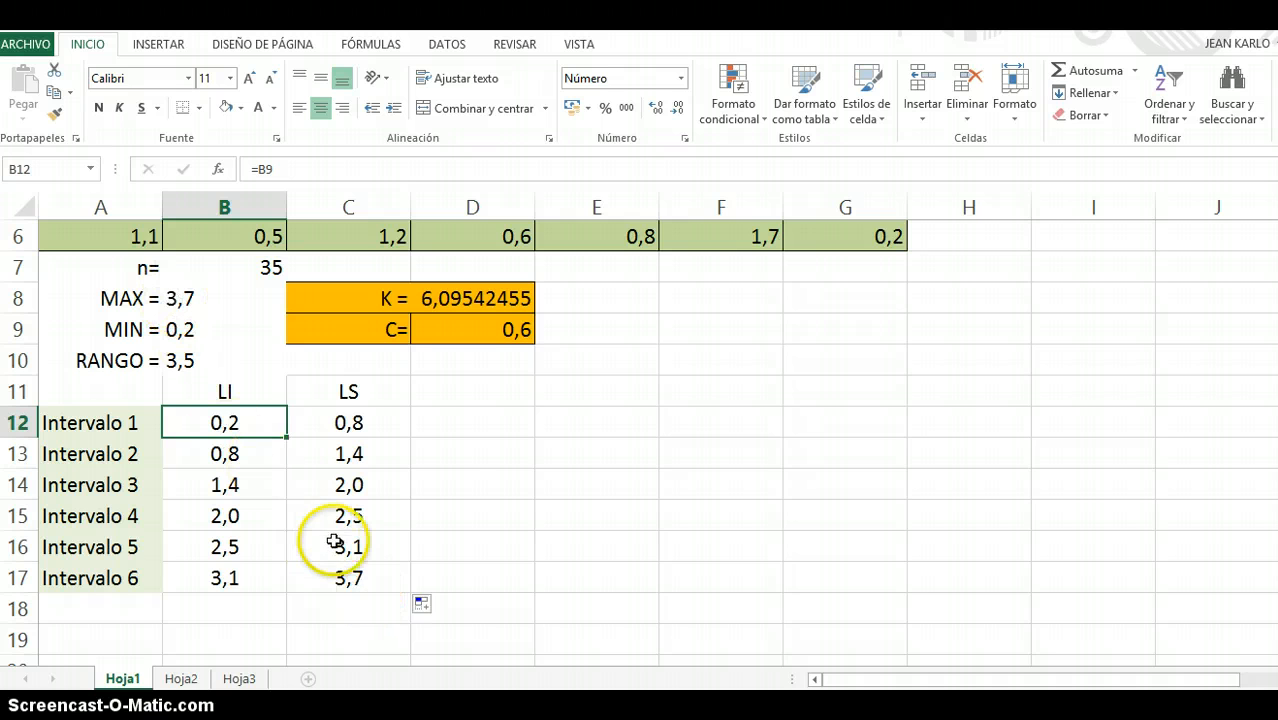
click(360, 586)
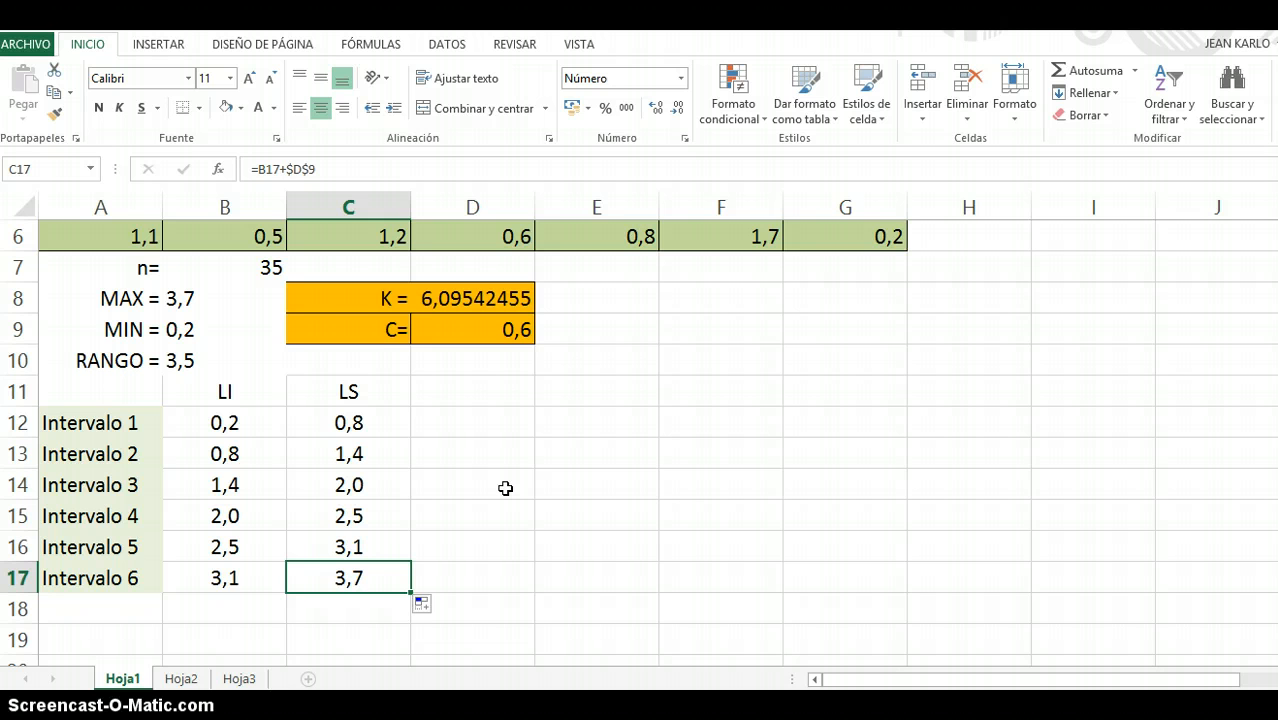
text(3,7)
key(Return)
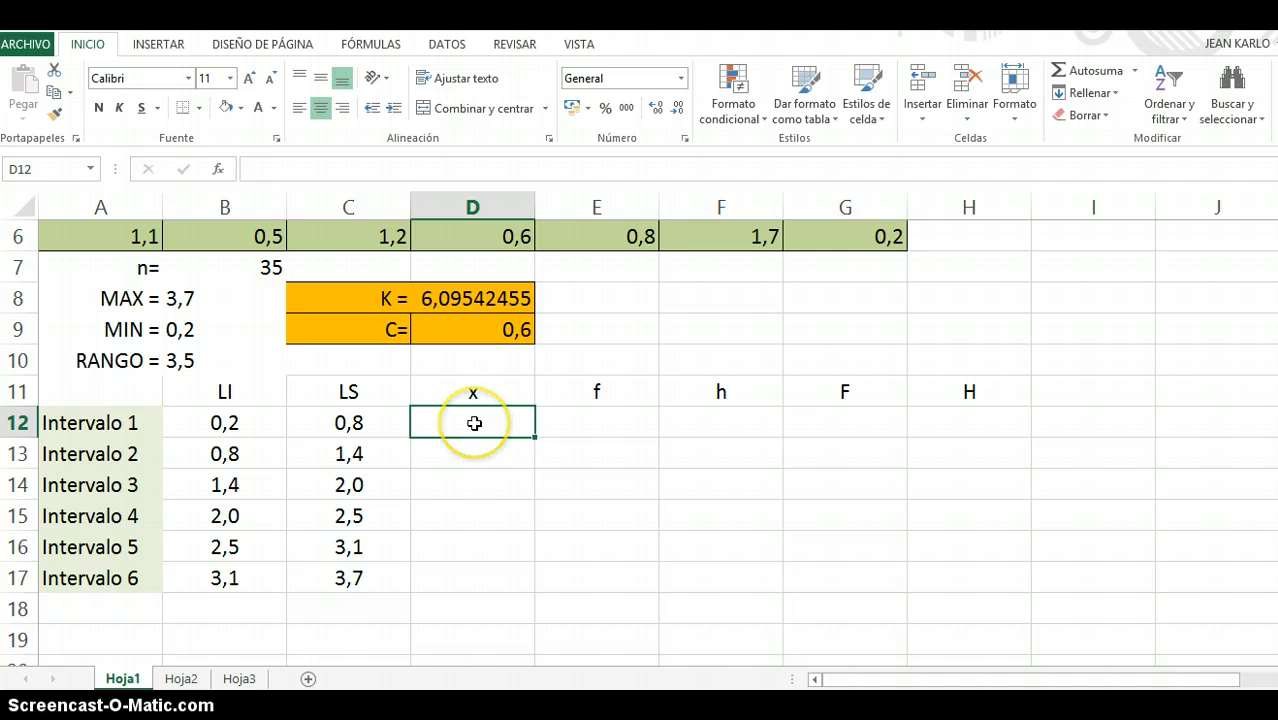
Step: Calculate the class midpoint x of Intervalo 1 in D12 with =(B12+C12)/2
text(=()
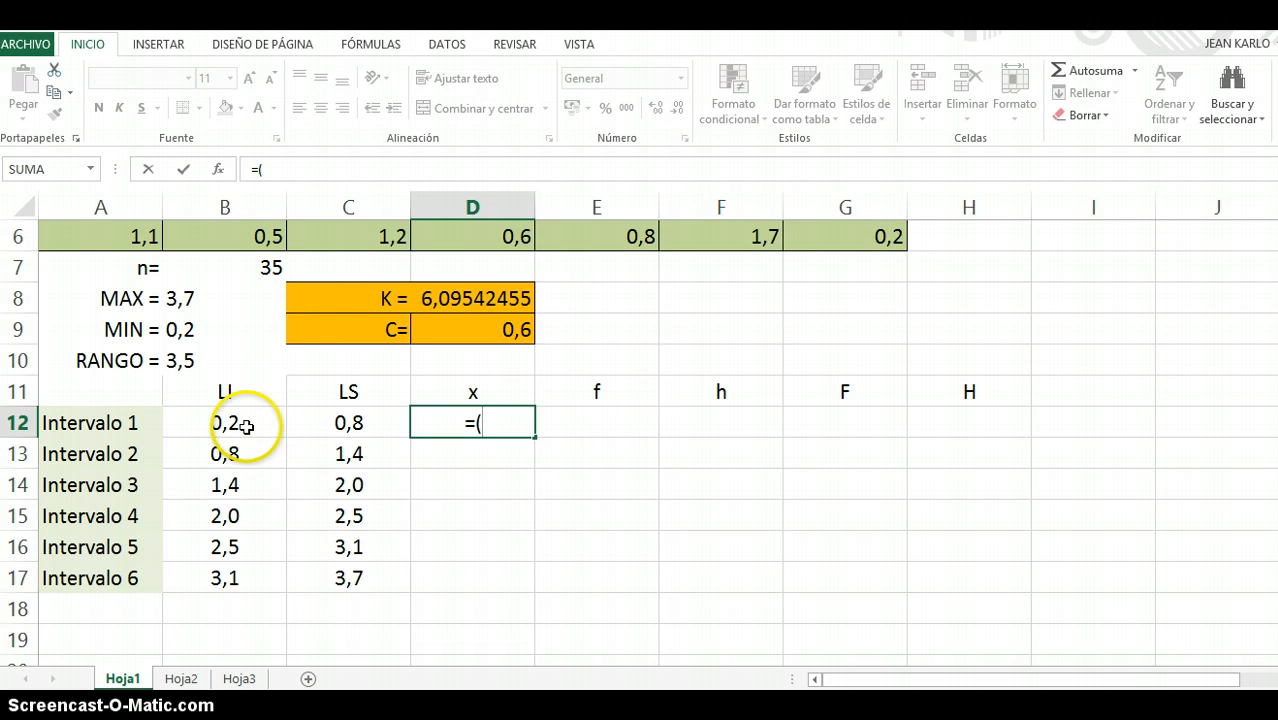
click(246, 426)
text(+)
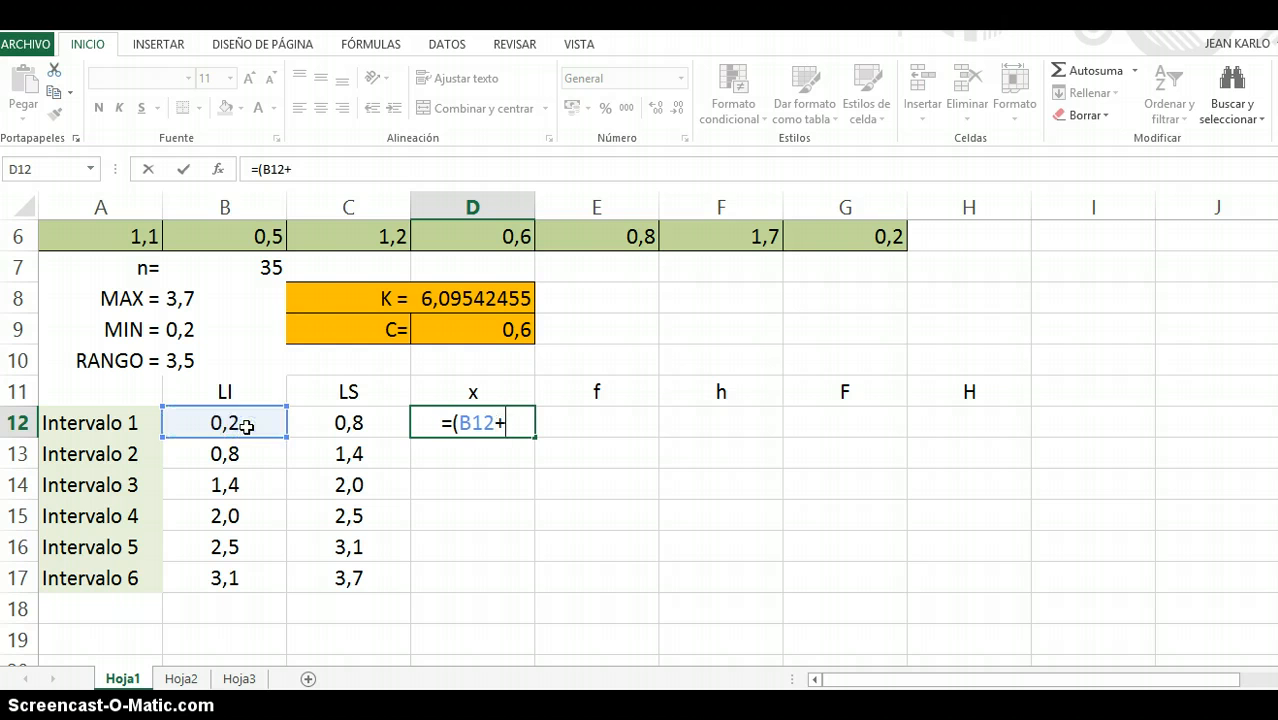
click(345, 427)
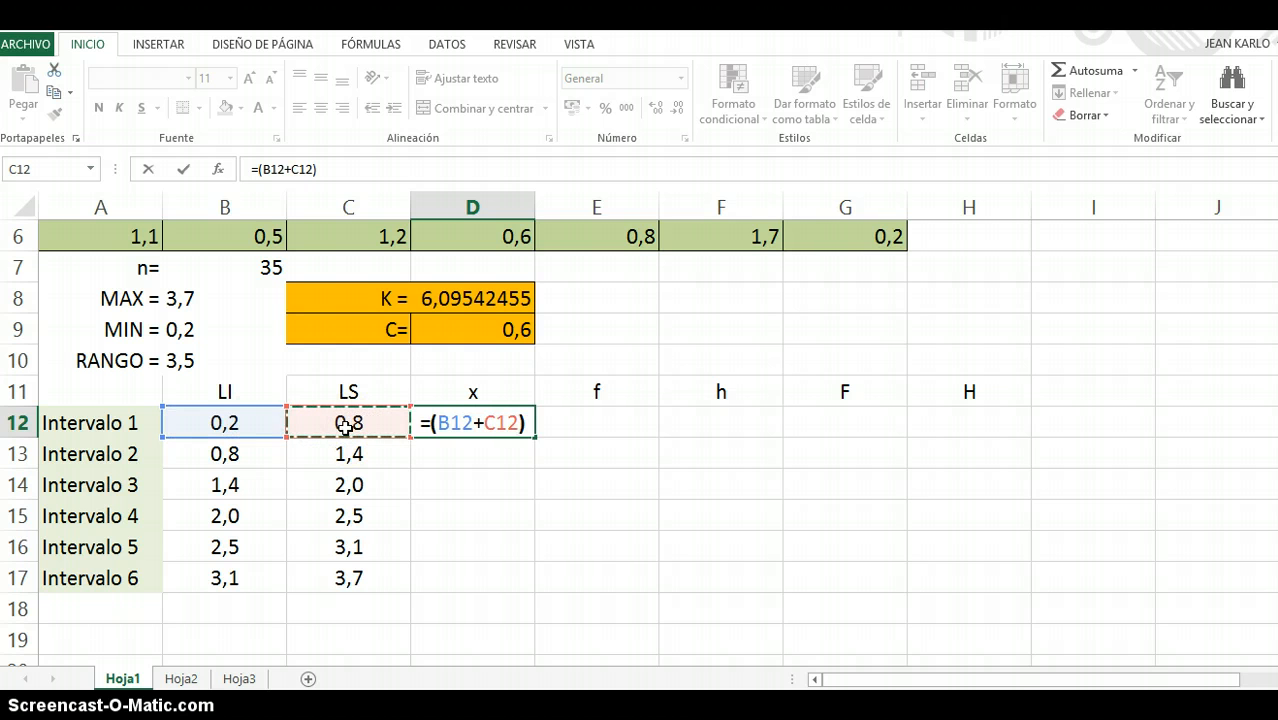
text()/2)
key(Return)
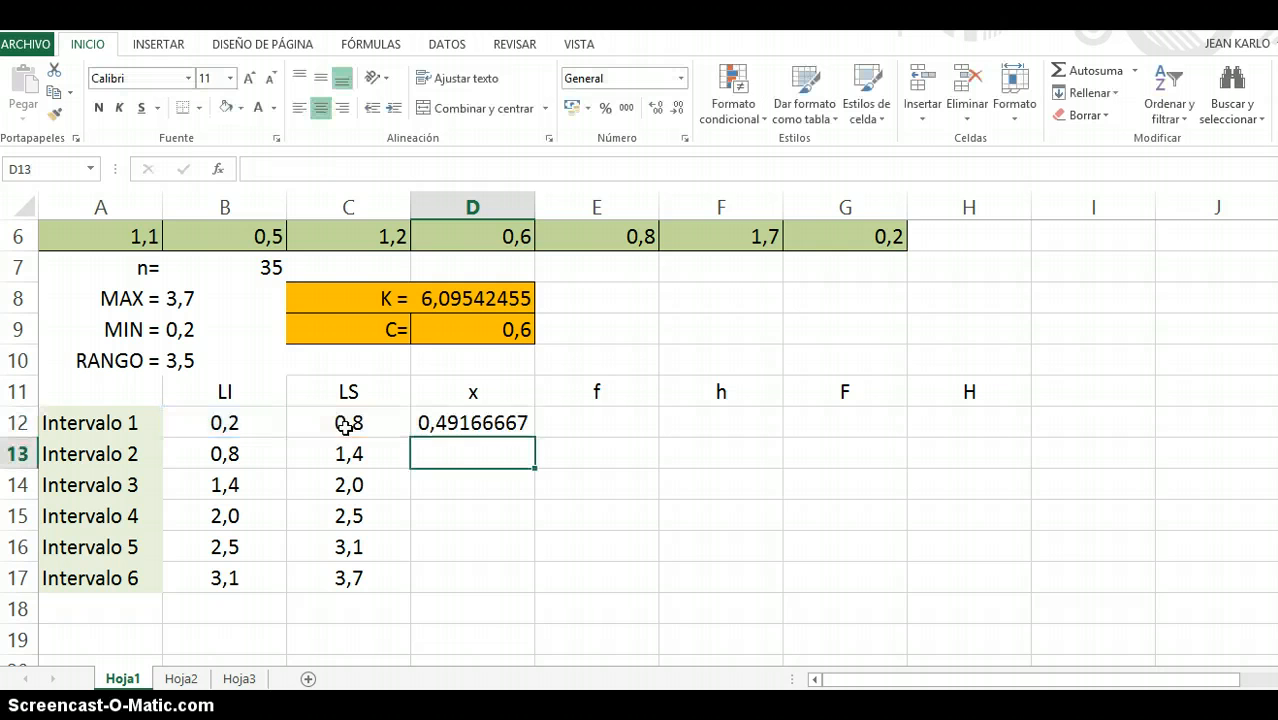
Step: Fill the midpoint formula from D12 down to D17 and reduce the display of these cells to four decimals
click(471, 427)
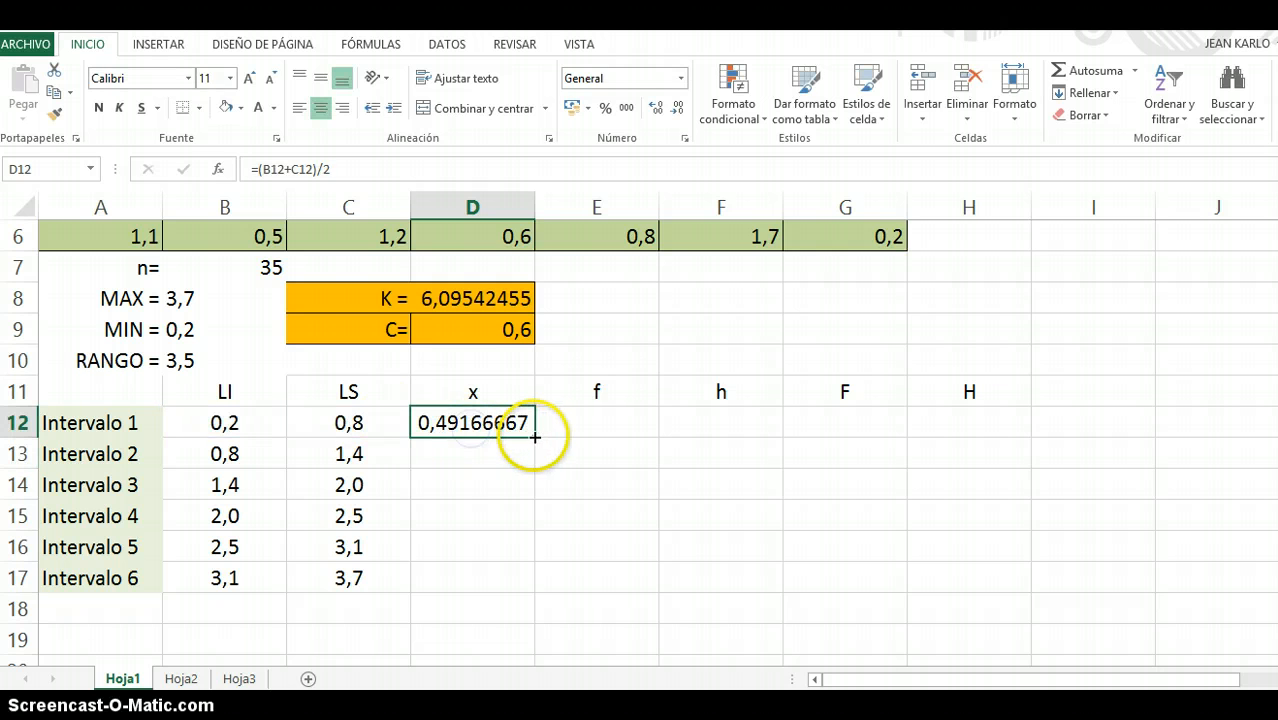
double_click(535, 437)
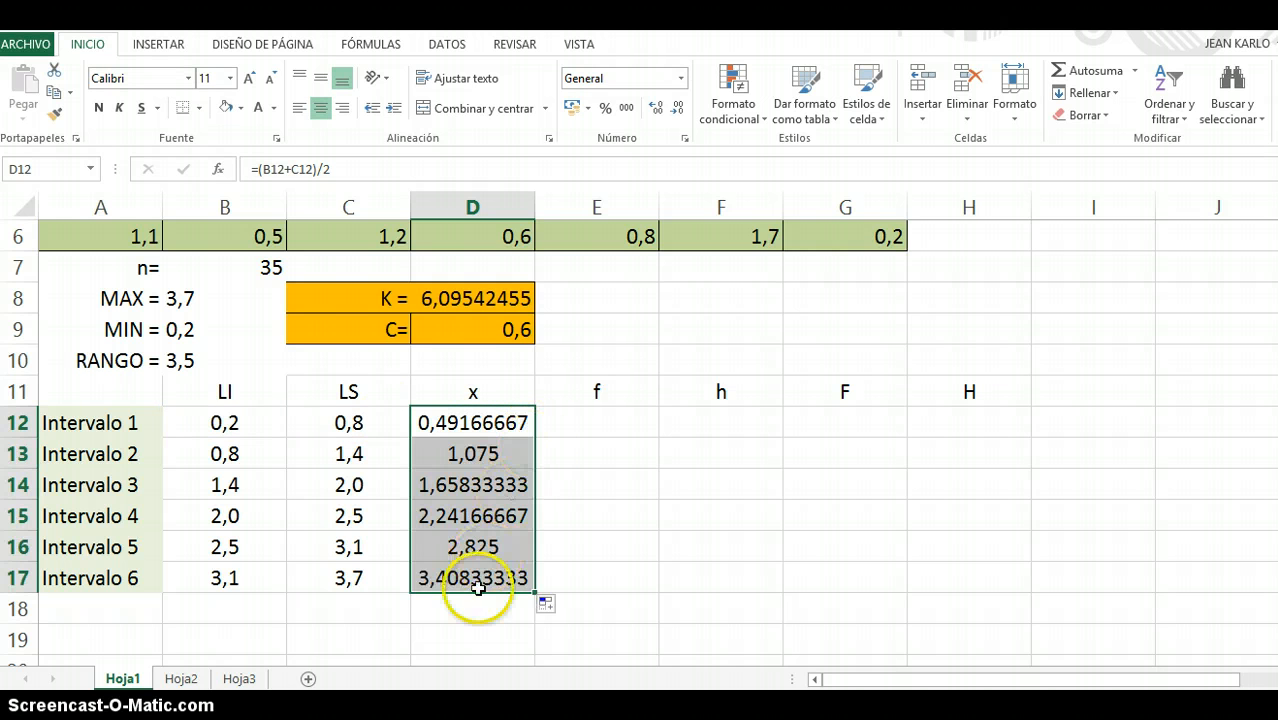
click(675, 112)
click(675, 112)
click(675, 112)
click(675, 112)
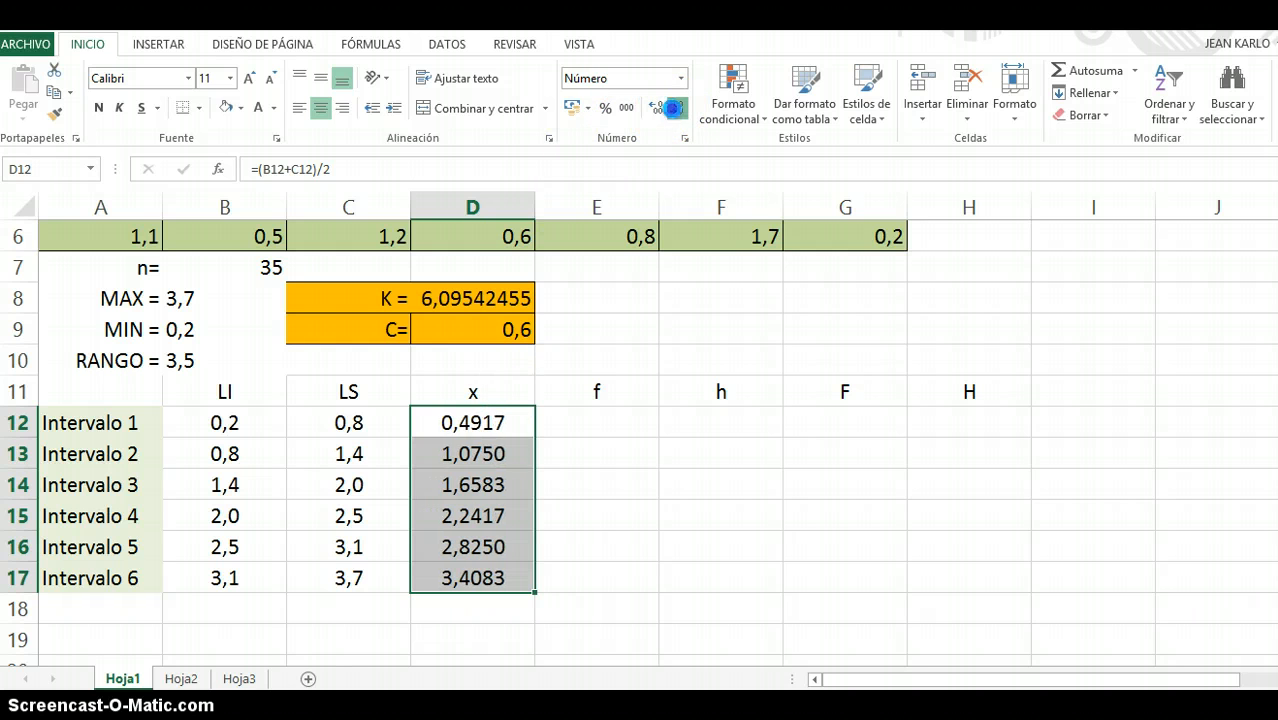
Step: Set the class midpoints in D12:D17 to two decimals and select E12, the first cell under f
click(675, 112)
click(675, 112)
click(675, 112)
click(656, 107)
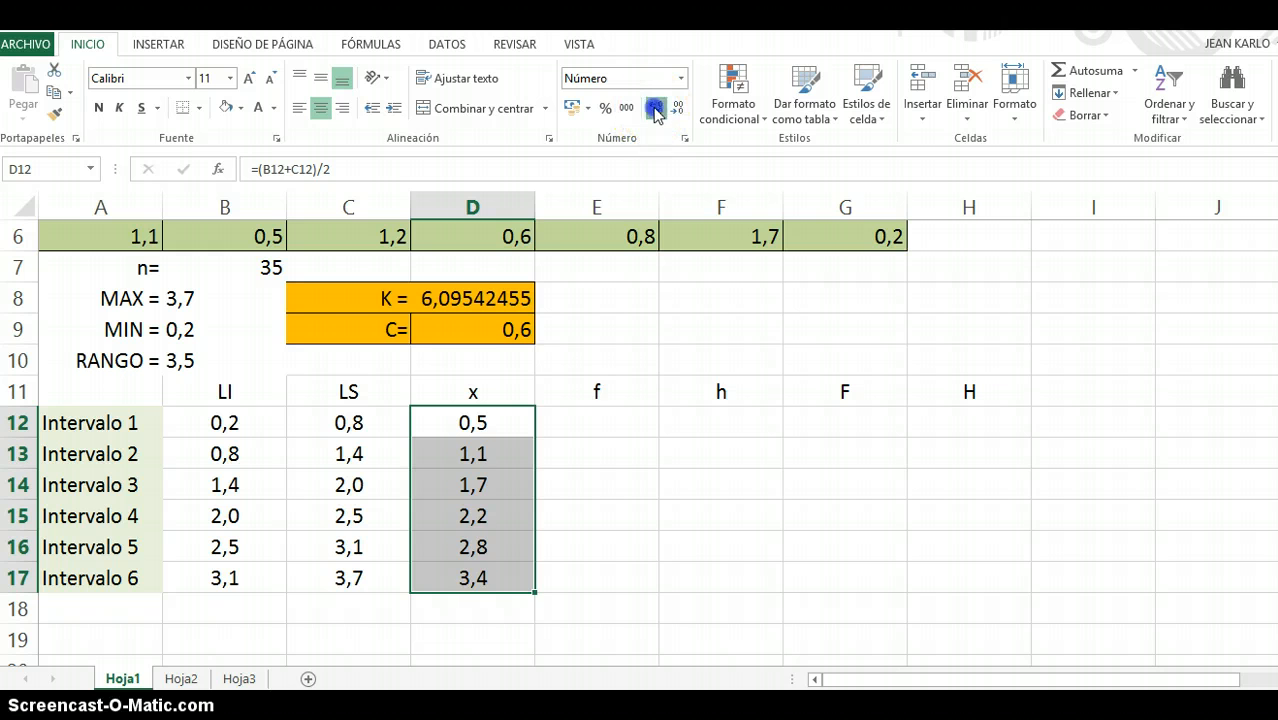
click(608, 428)
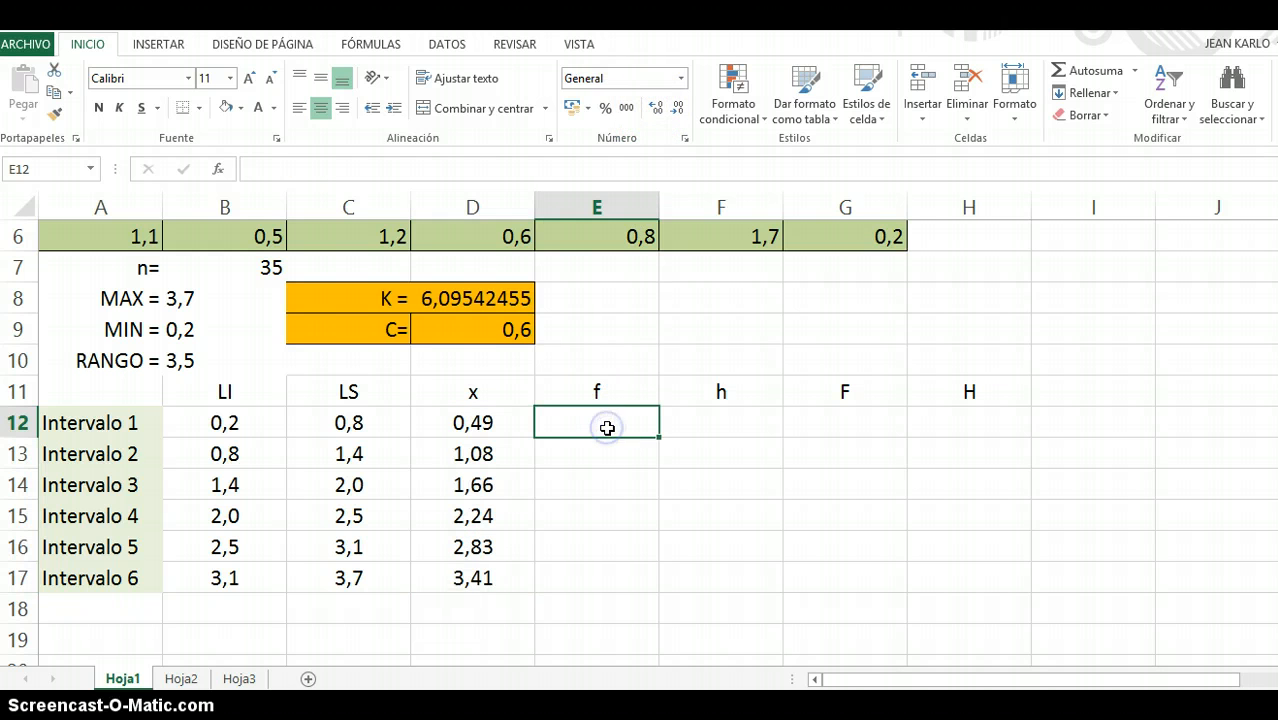
click(597, 412)
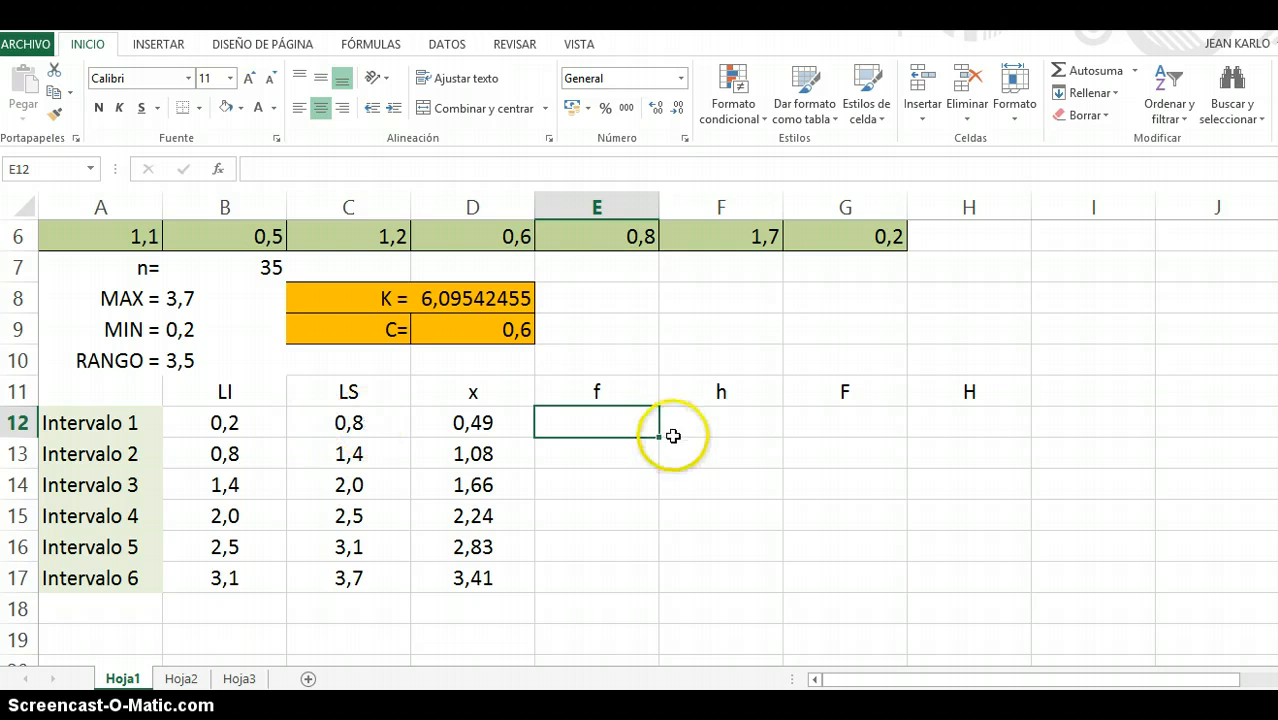
Step: Review the data set, find Análisis de datos, and check whether the Herramientas para análisis add-in is enabled in the Excel options
scroll(666, 470, up, 3)
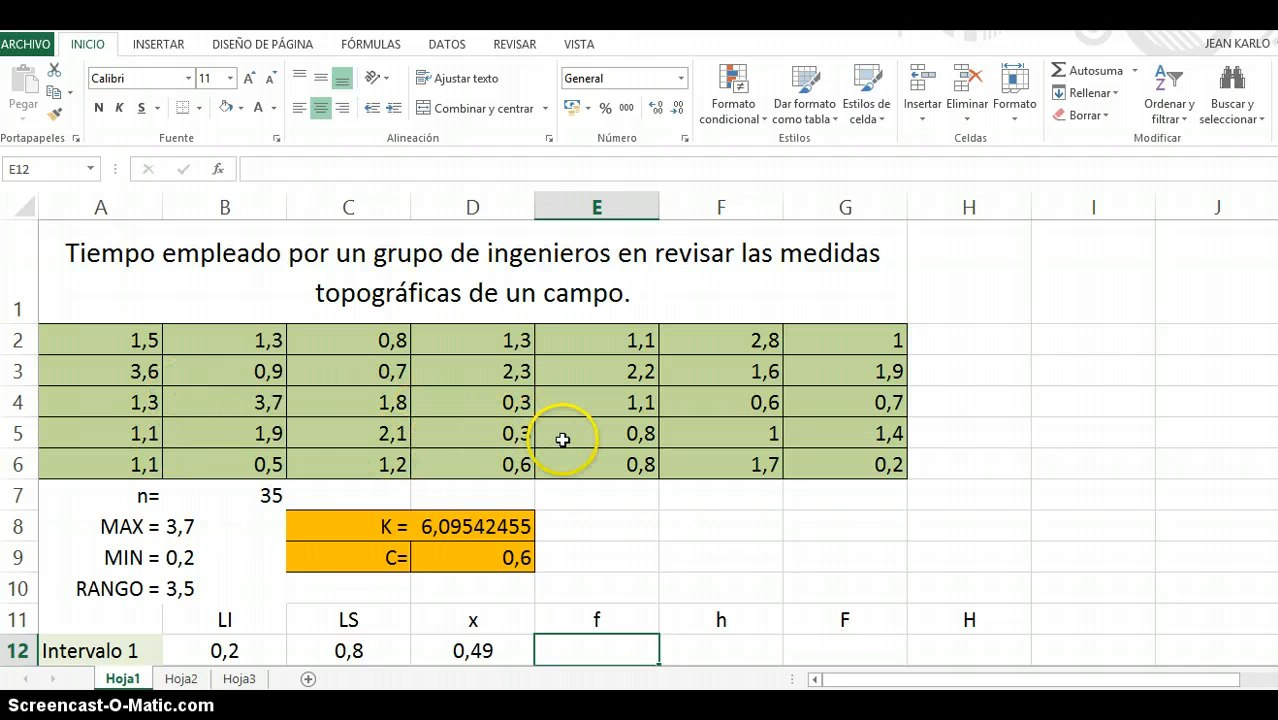
scroll(640, 444, down, 2)
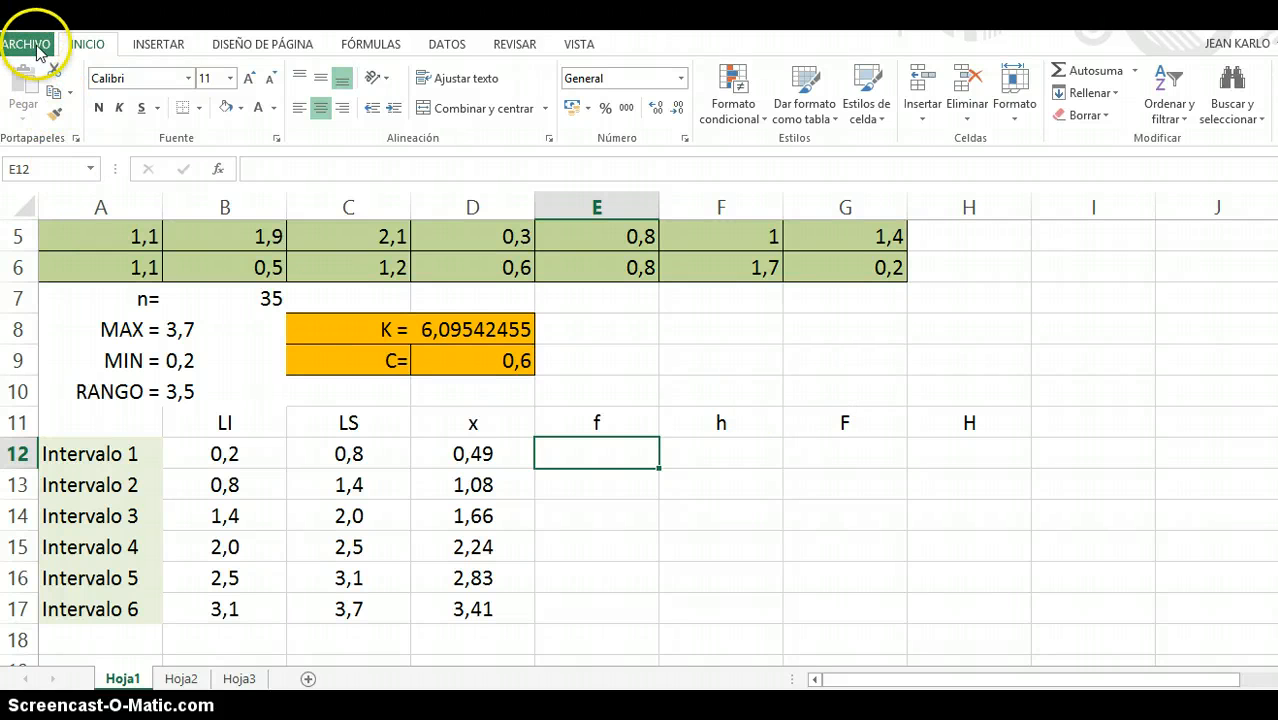
click(449, 47)
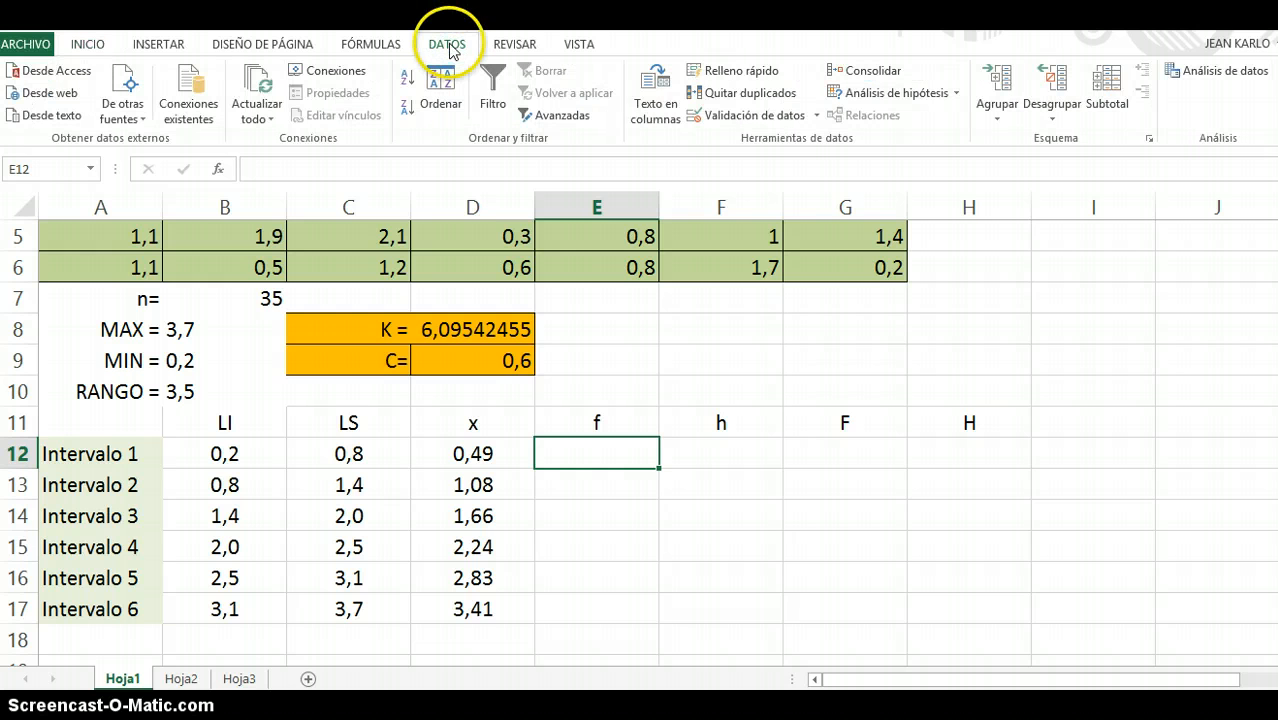
click(1205, 80)
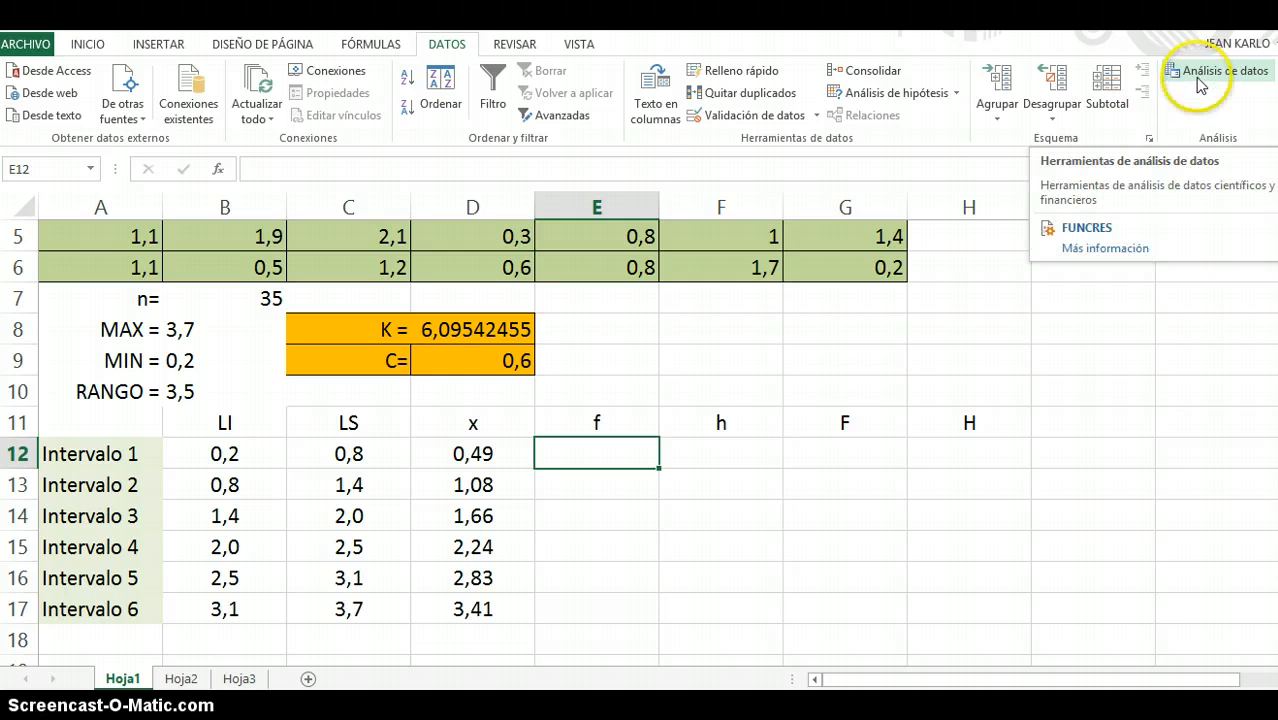
click(24, 45)
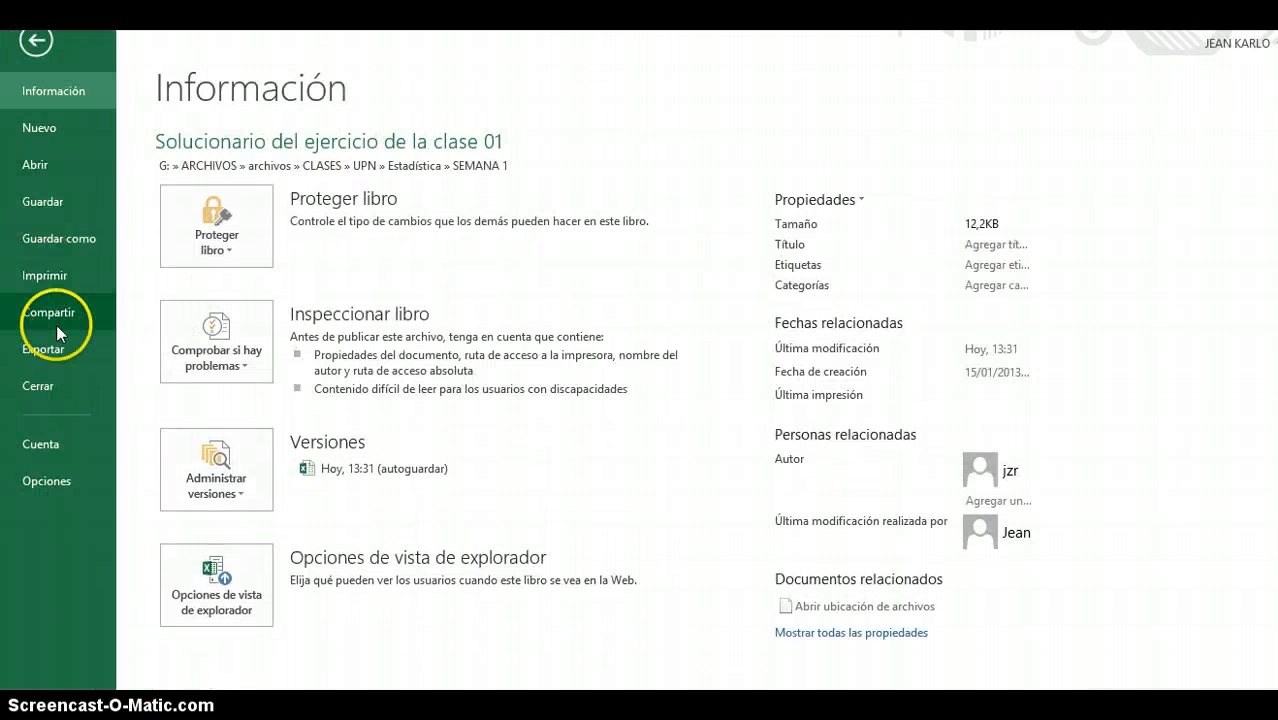
click(48, 482)
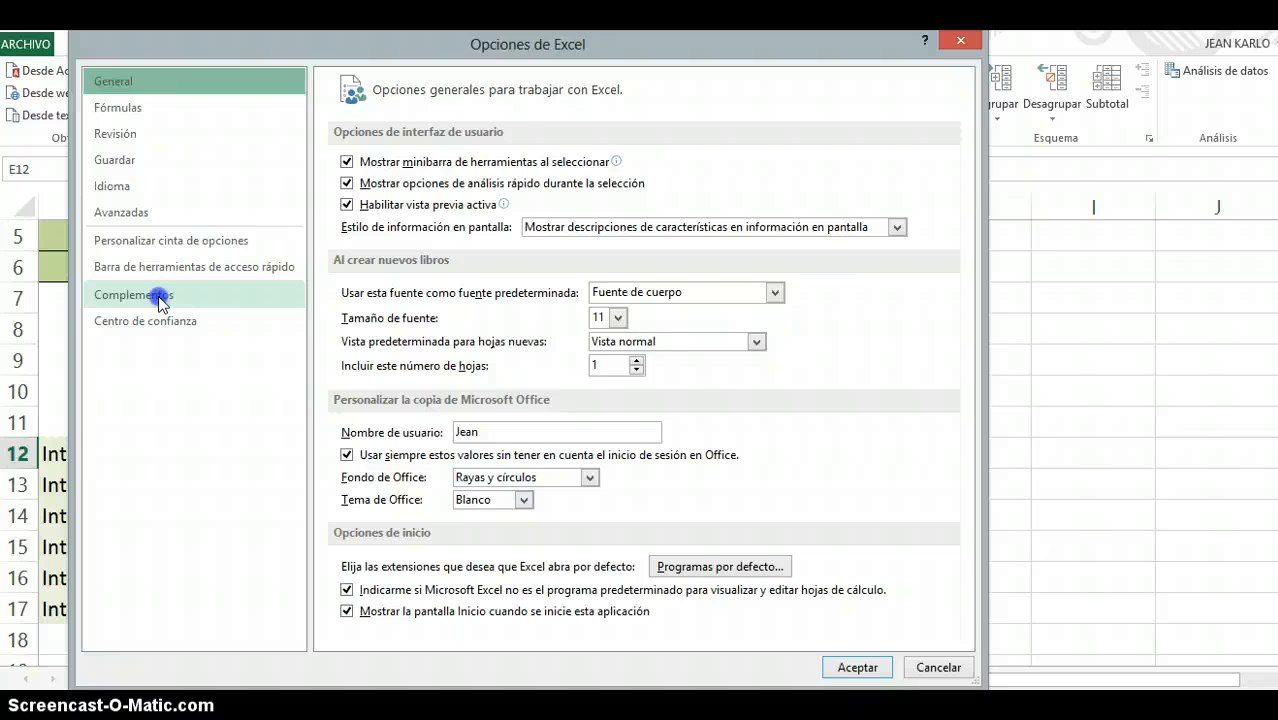
click(160, 297)
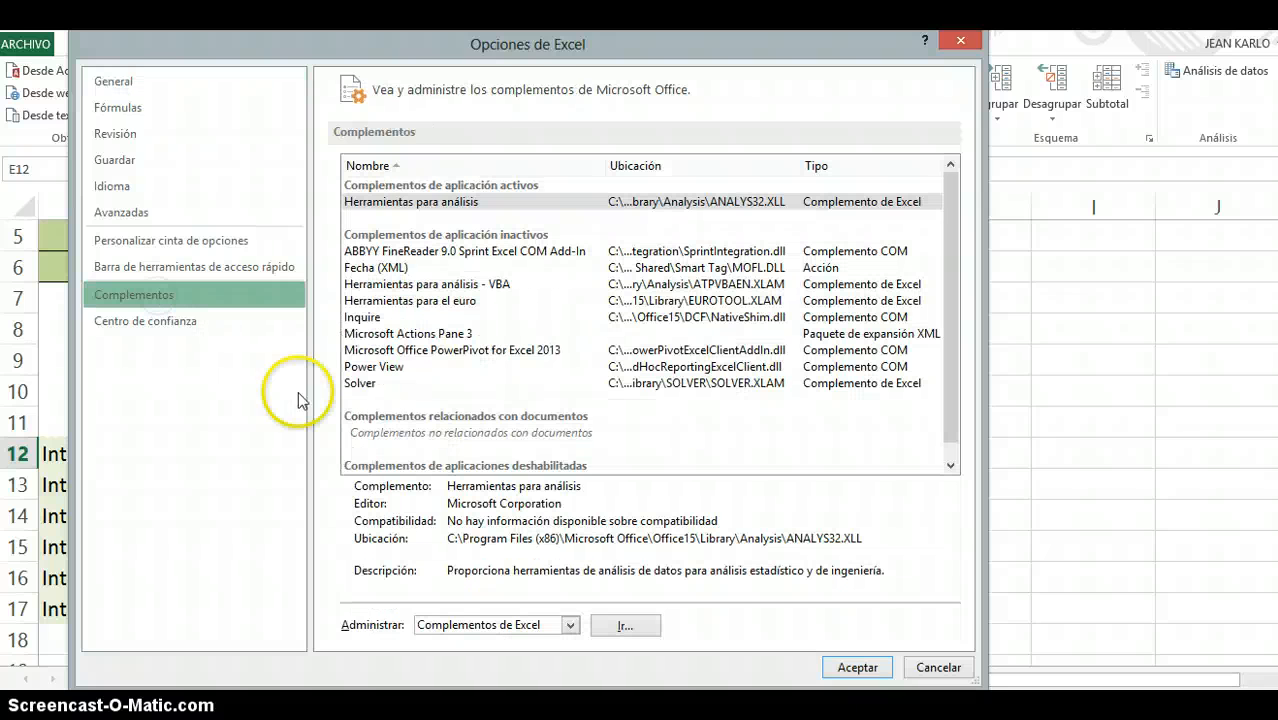
click(620, 625)
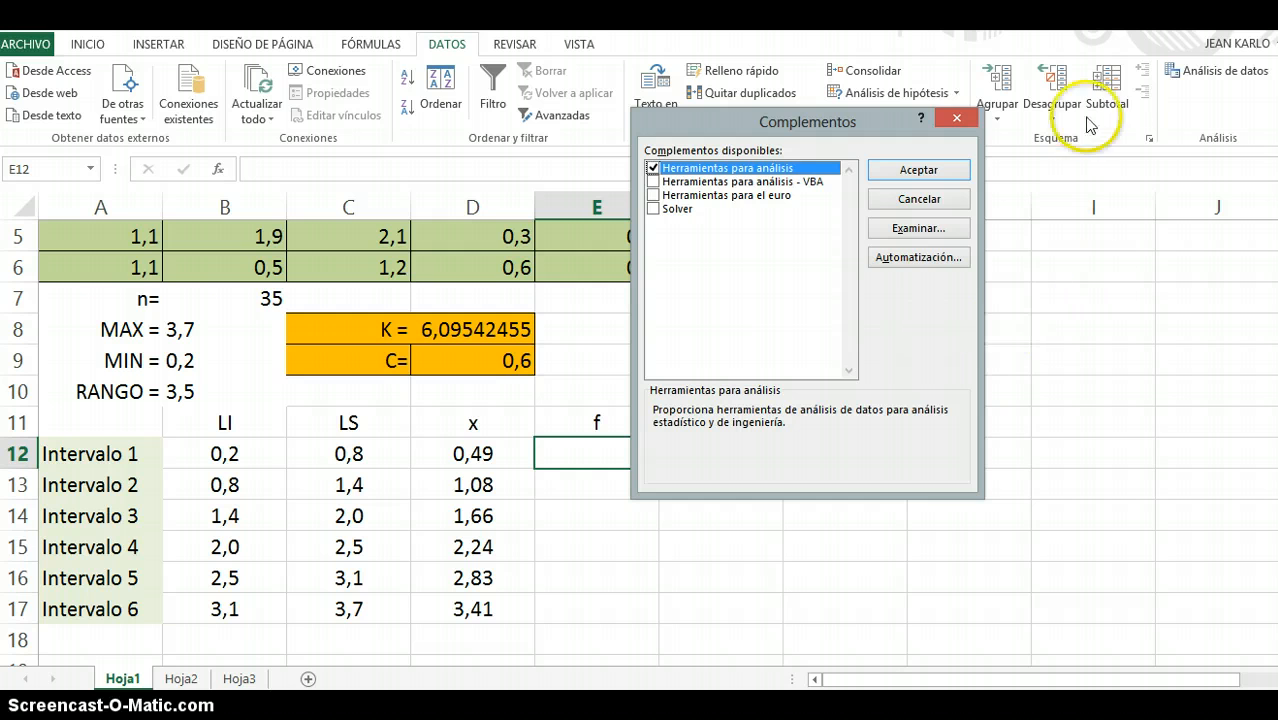
click(963, 122)
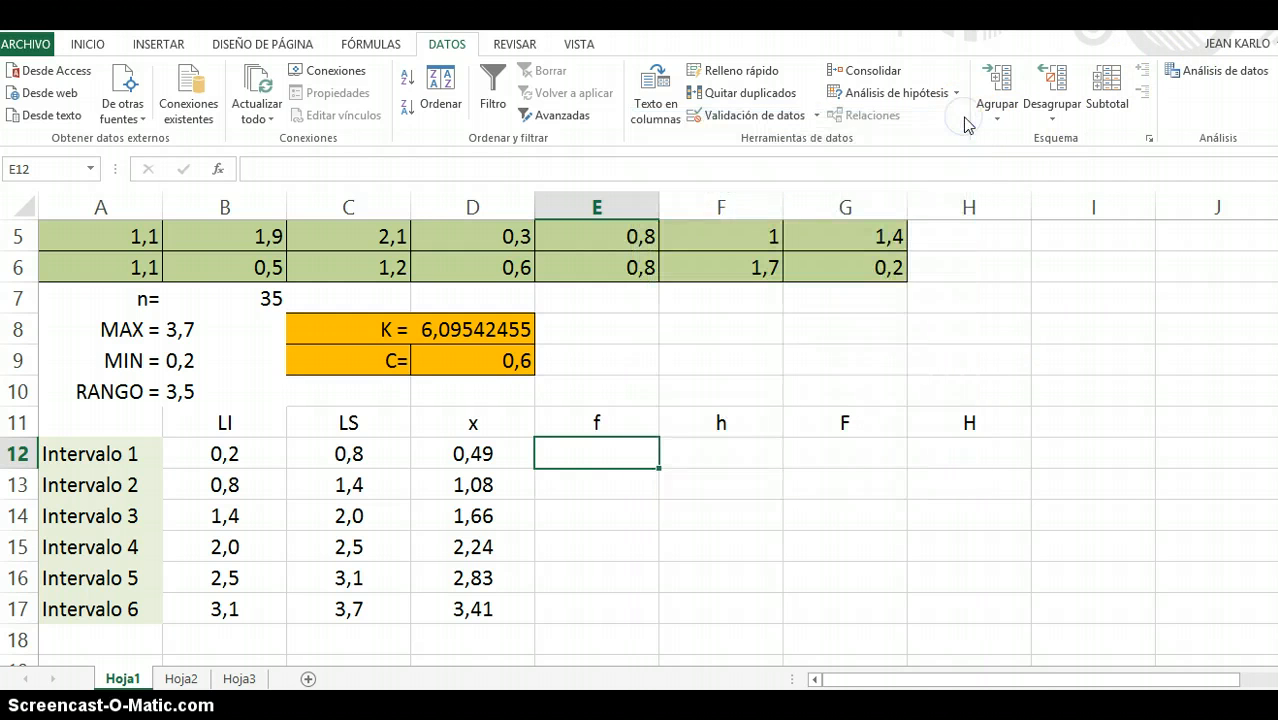
Step: Start the Histograma function of Análisis de datos and set its input range to $A$2:$G$6
click(1197, 75)
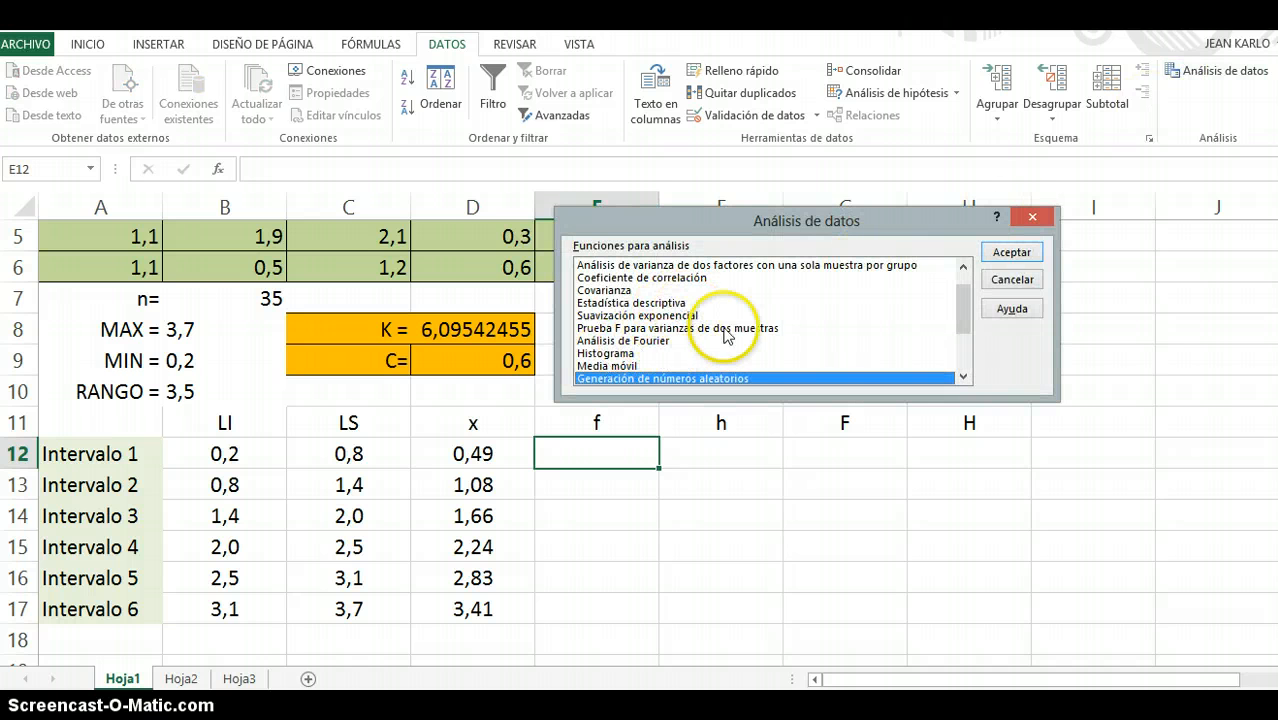
click(636, 354)
click(1012, 253)
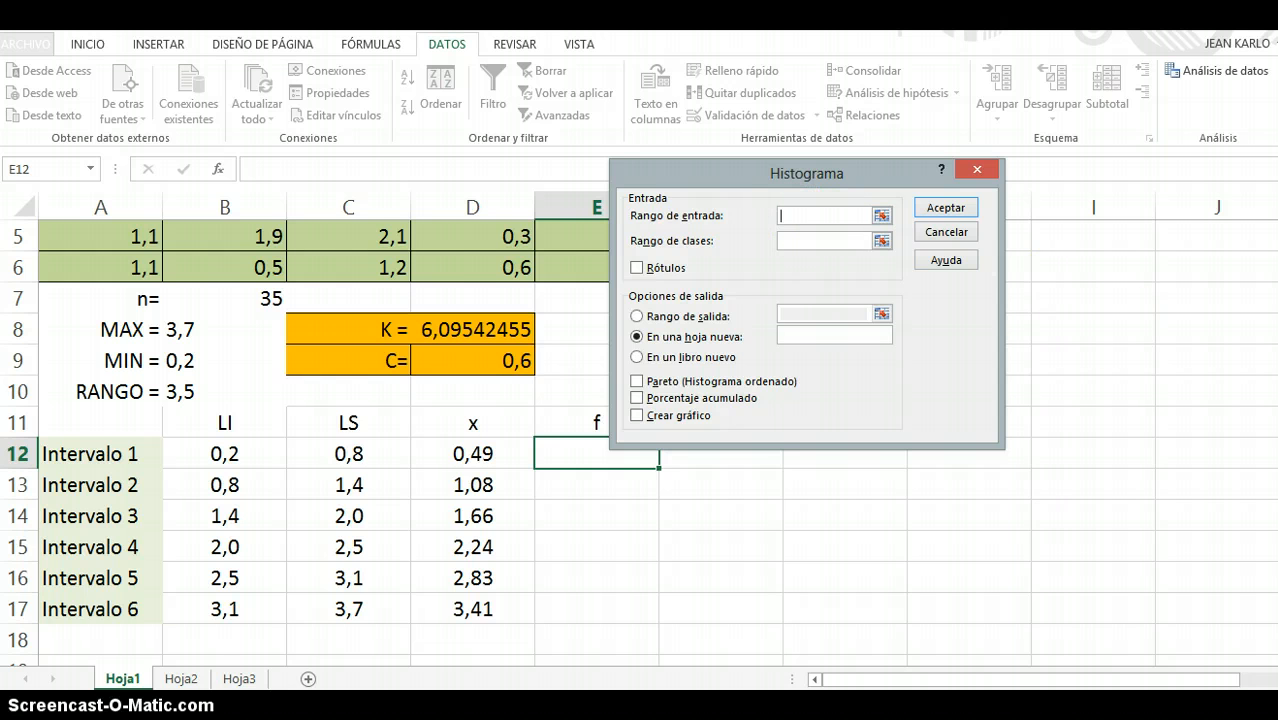
scroll(300, 450, up, 2)
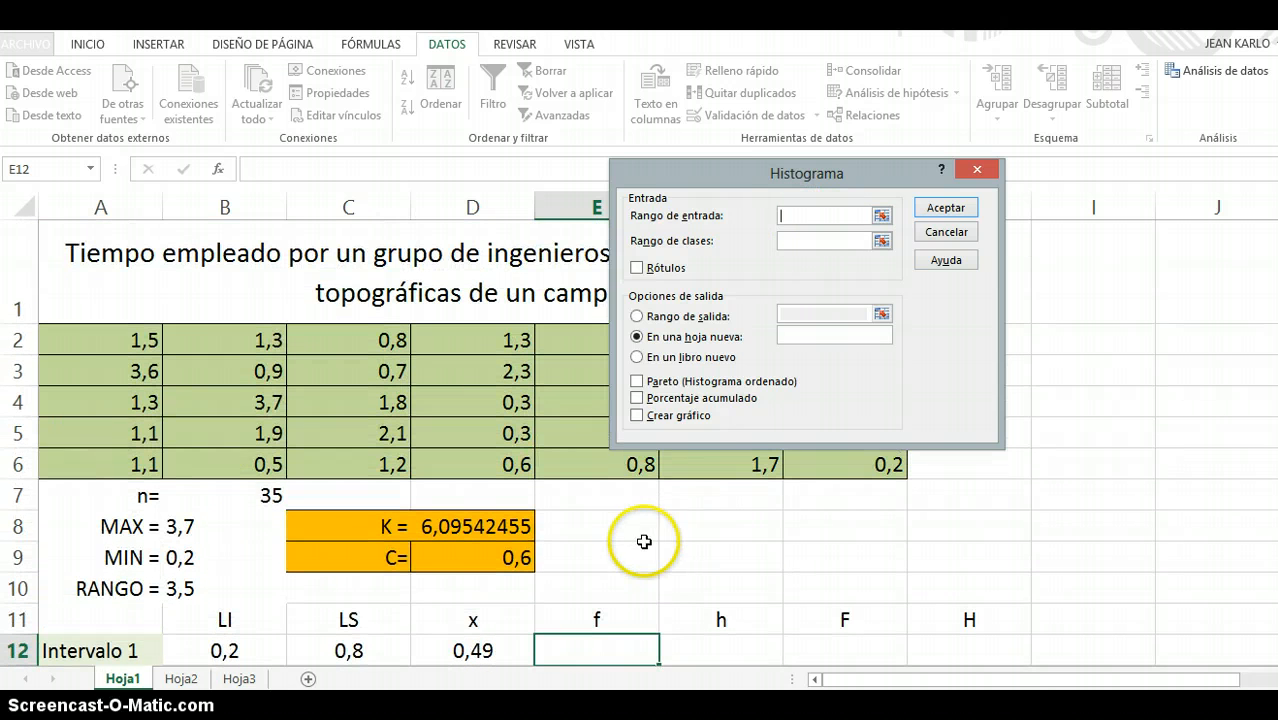
drag(71, 340, 811, 451)
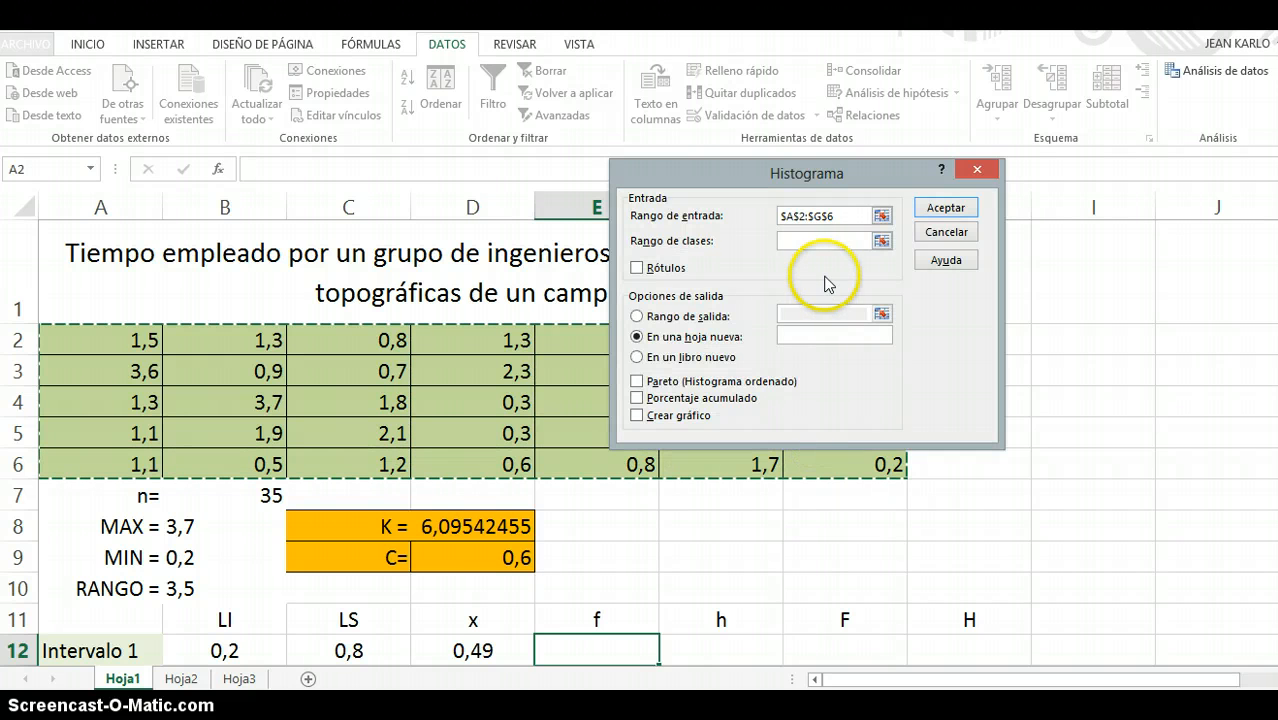
Step: Set the class range to the upper limits $C$12:$C$17, enable chart creation, and generate the histogram on a new sheet
click(805, 244)
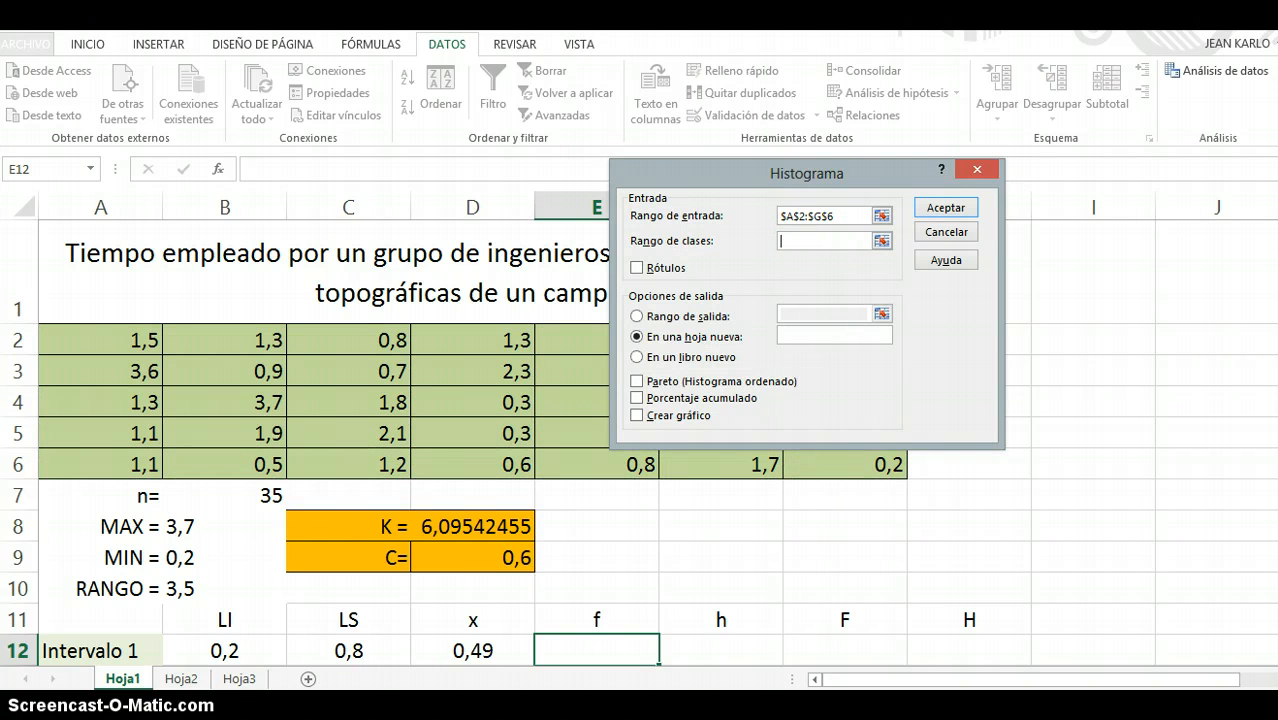
scroll(638, 443, down, 2)
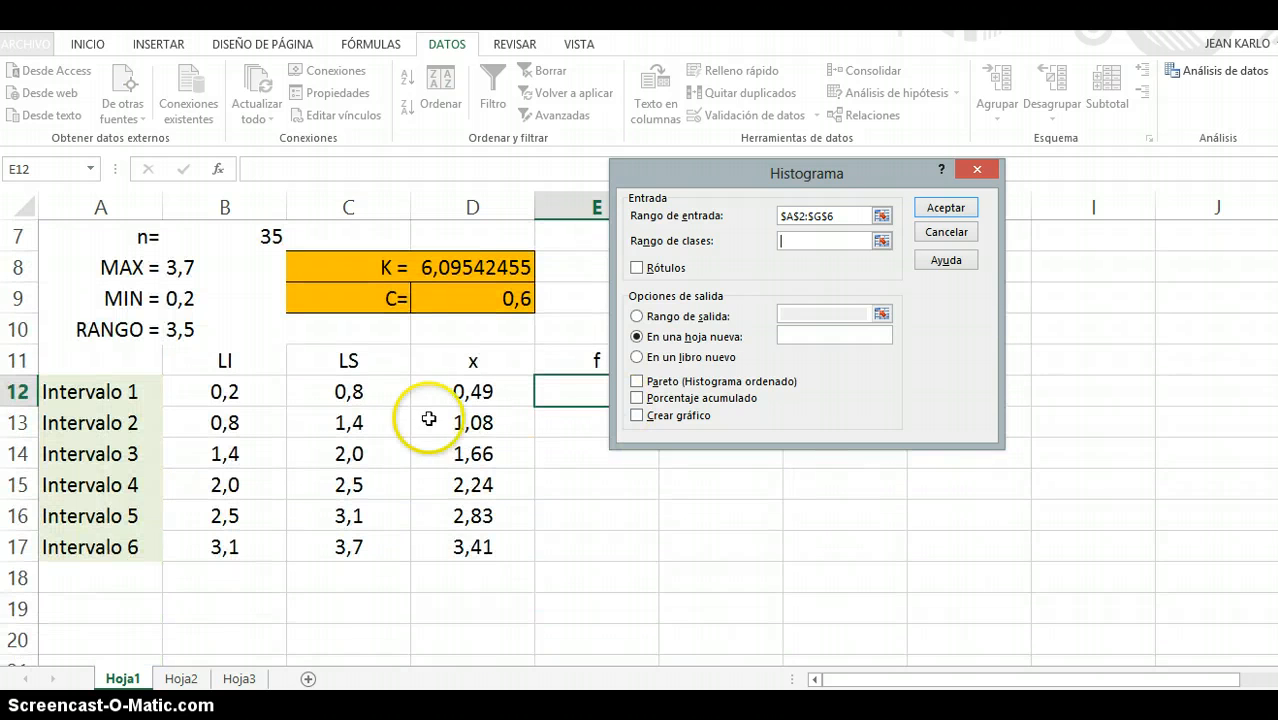
drag(345, 391, 344, 545)
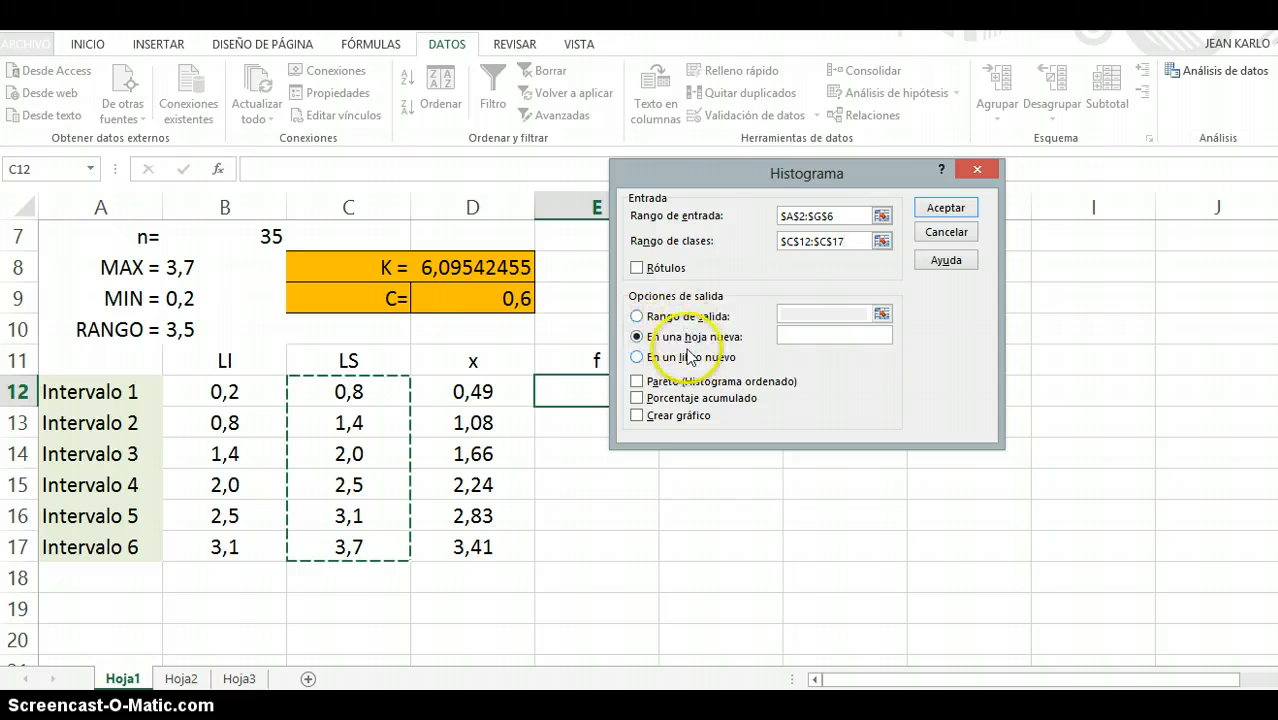
click(637, 417)
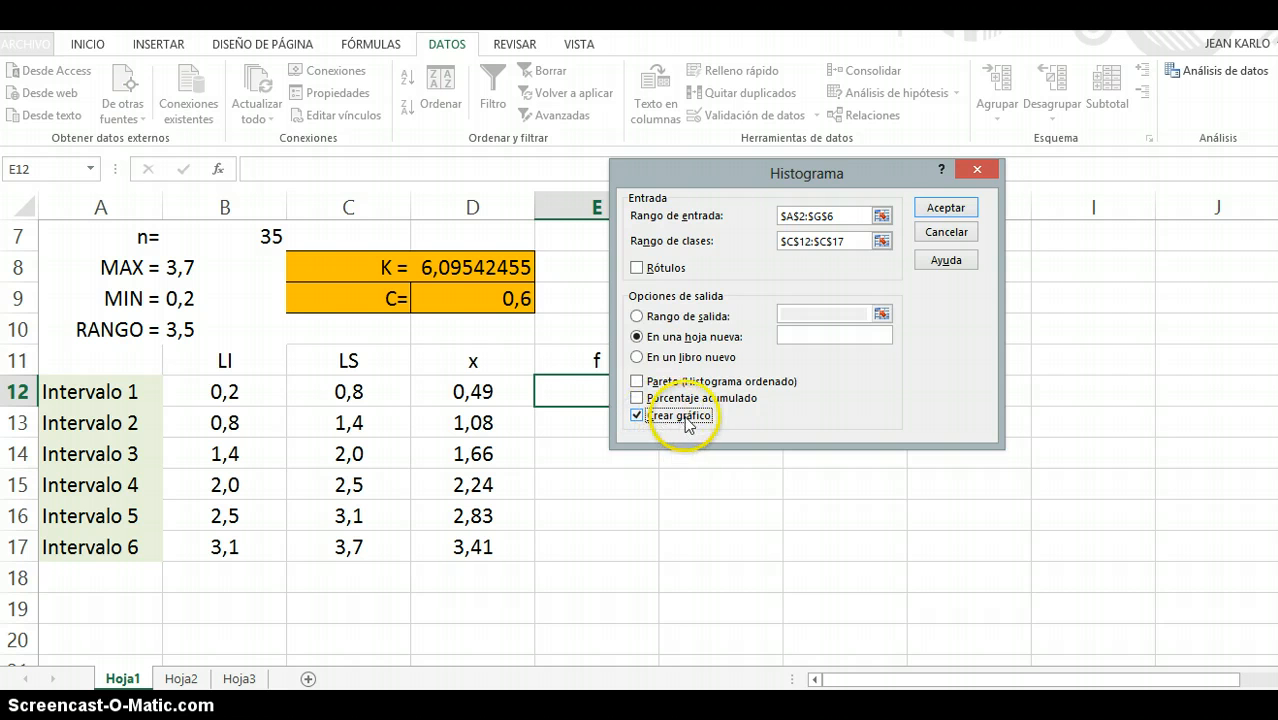
click(934, 214)
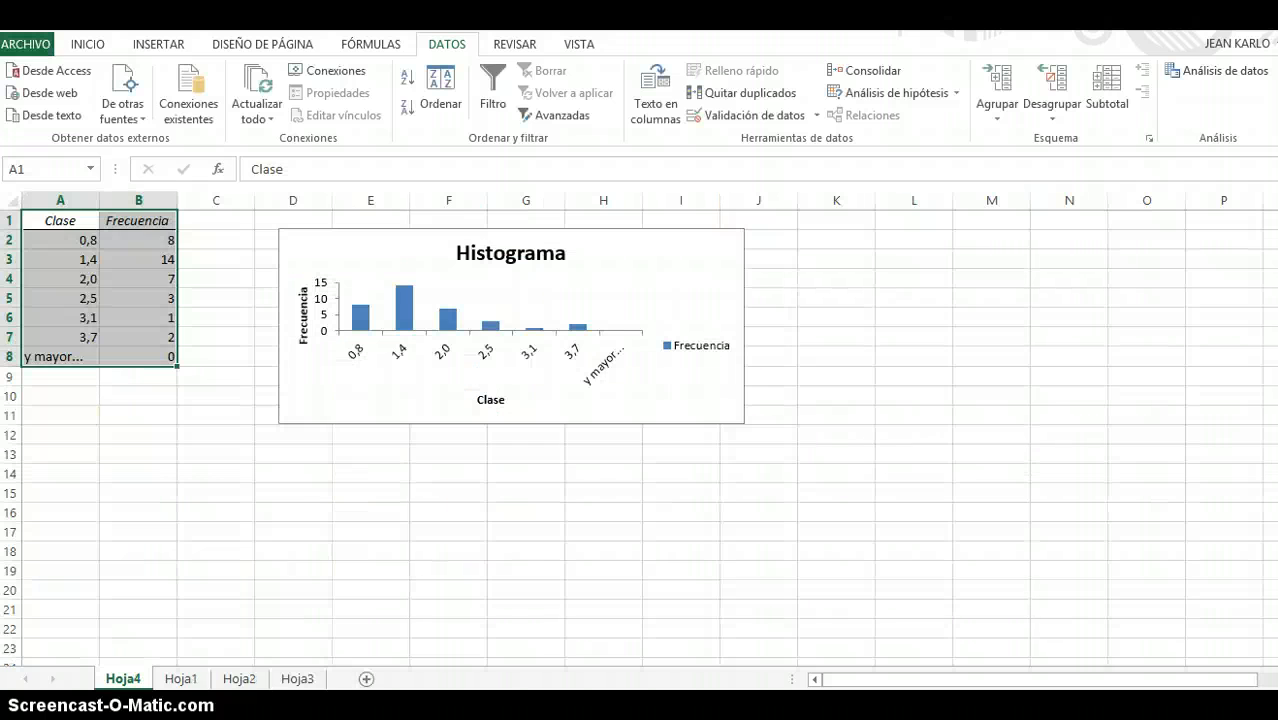
Step: Copy the class frequencies B2:B7 from Hoja4 into E12:E17 of Hoja1
click(162, 239)
drag(160, 238, 158, 328)
key(ctrl+c)
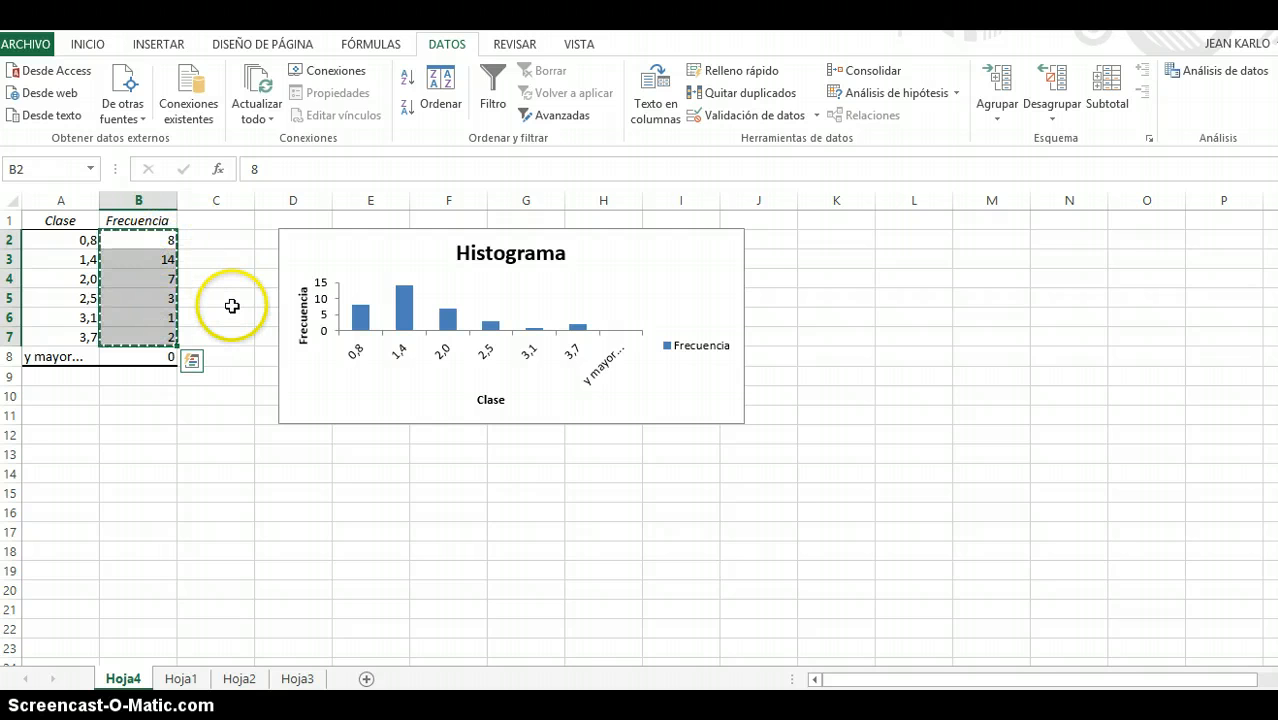
key(ctrl+Page_Down)
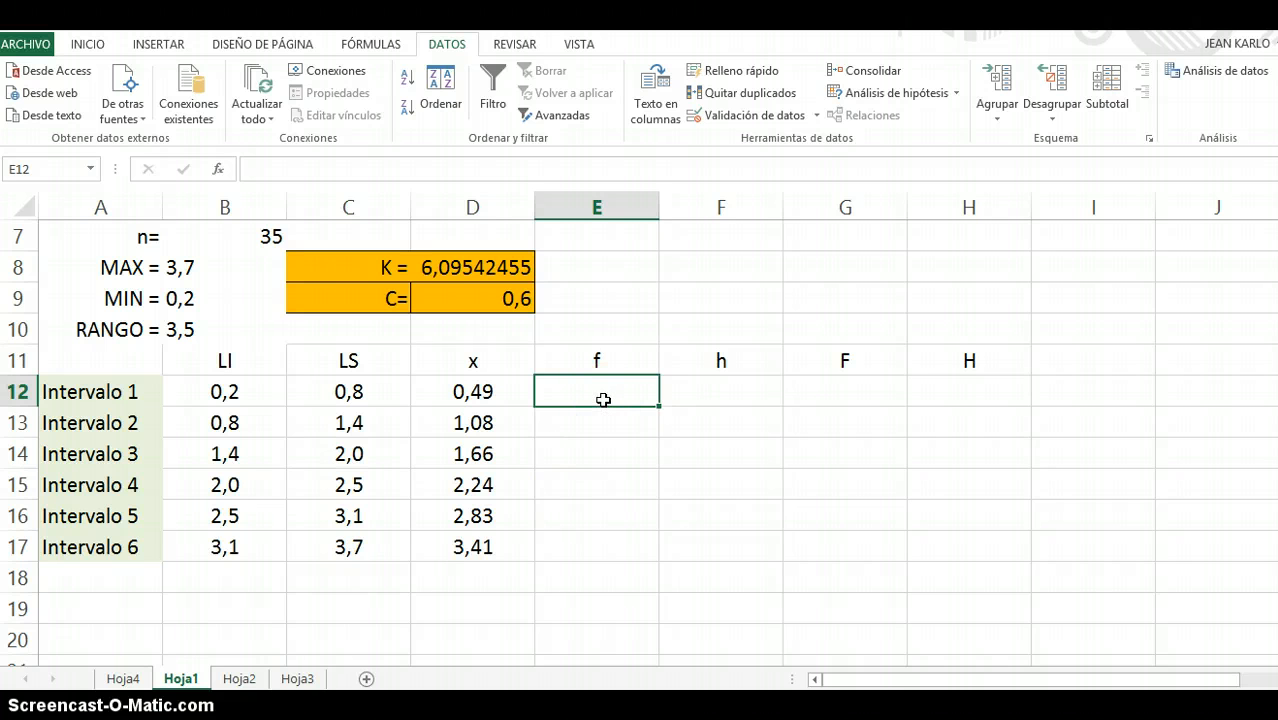
key(ctrl+v)
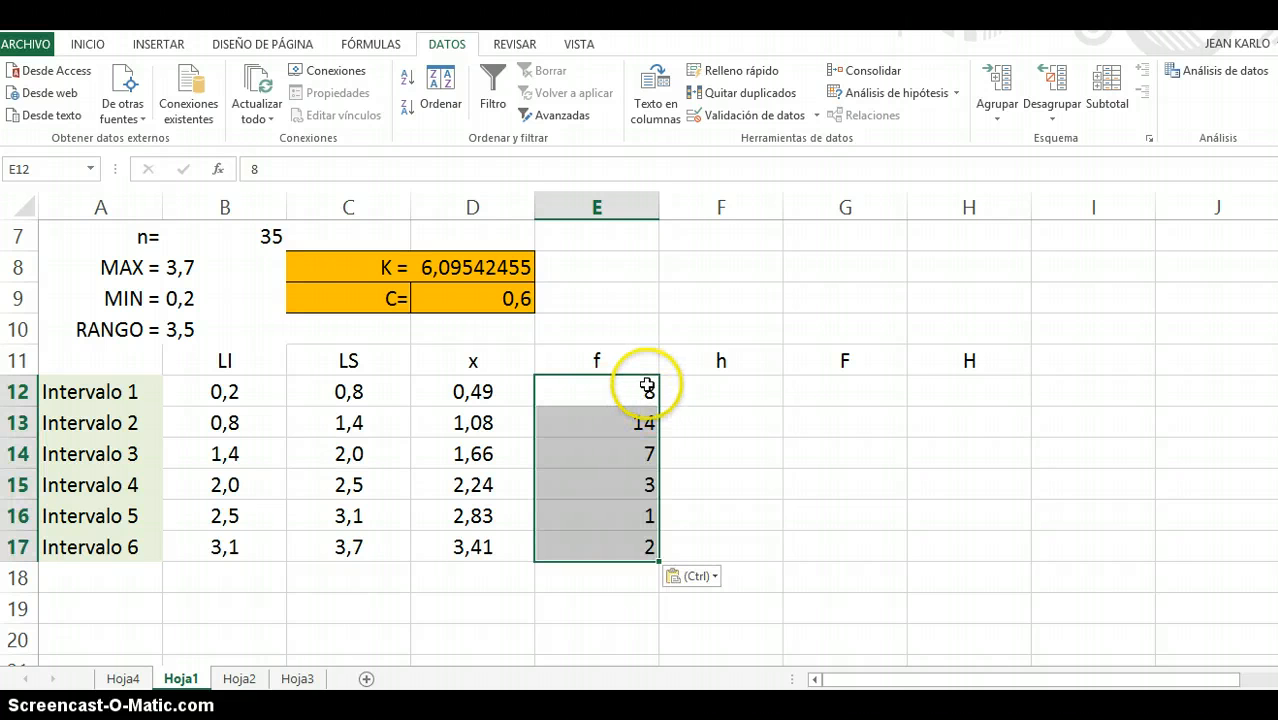
Step: Total the frequencies in E18 with =SUMA(E12:E17) and compare the first two frequencies with their class limits
click(600, 578)
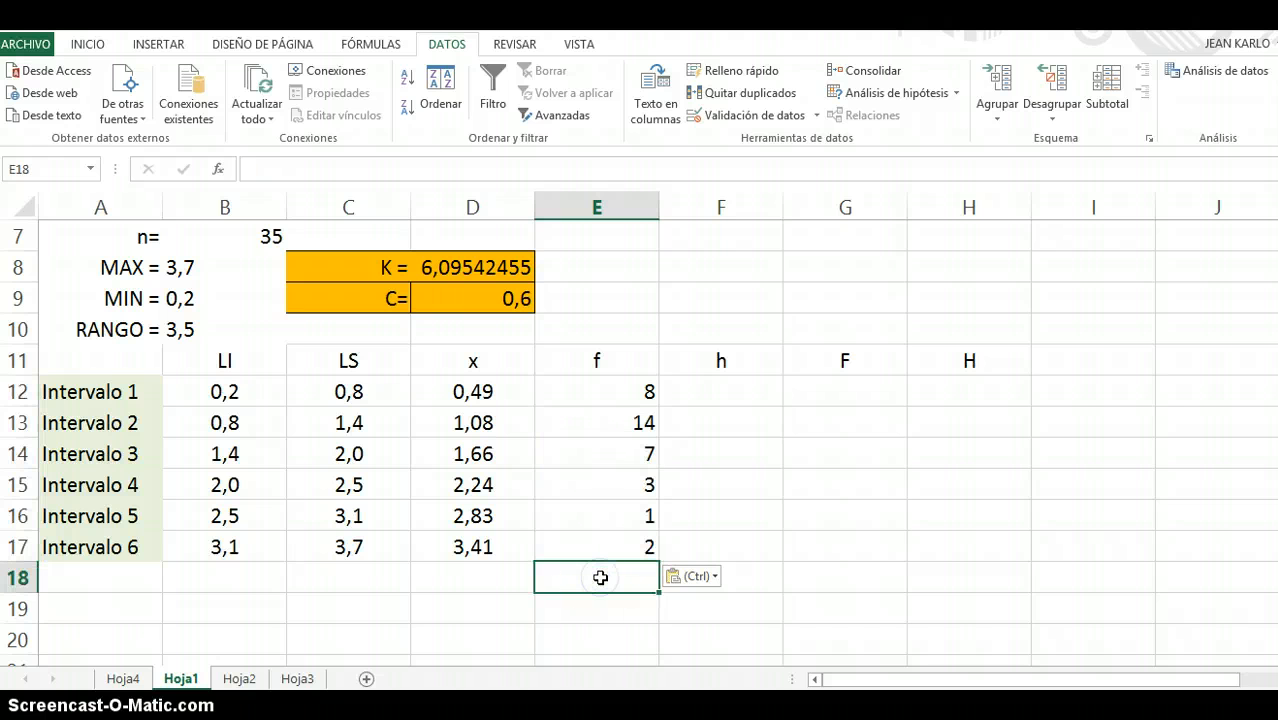
click(82, 45)
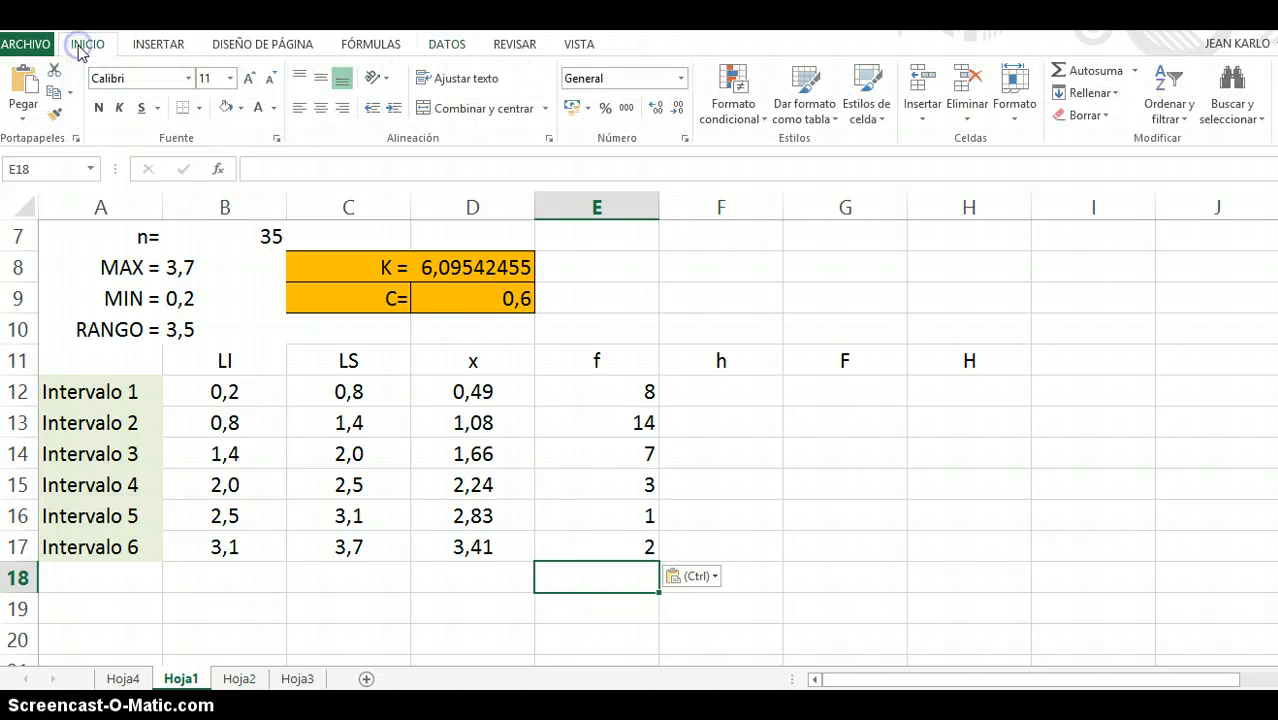
click(1096, 71)
key(Return)
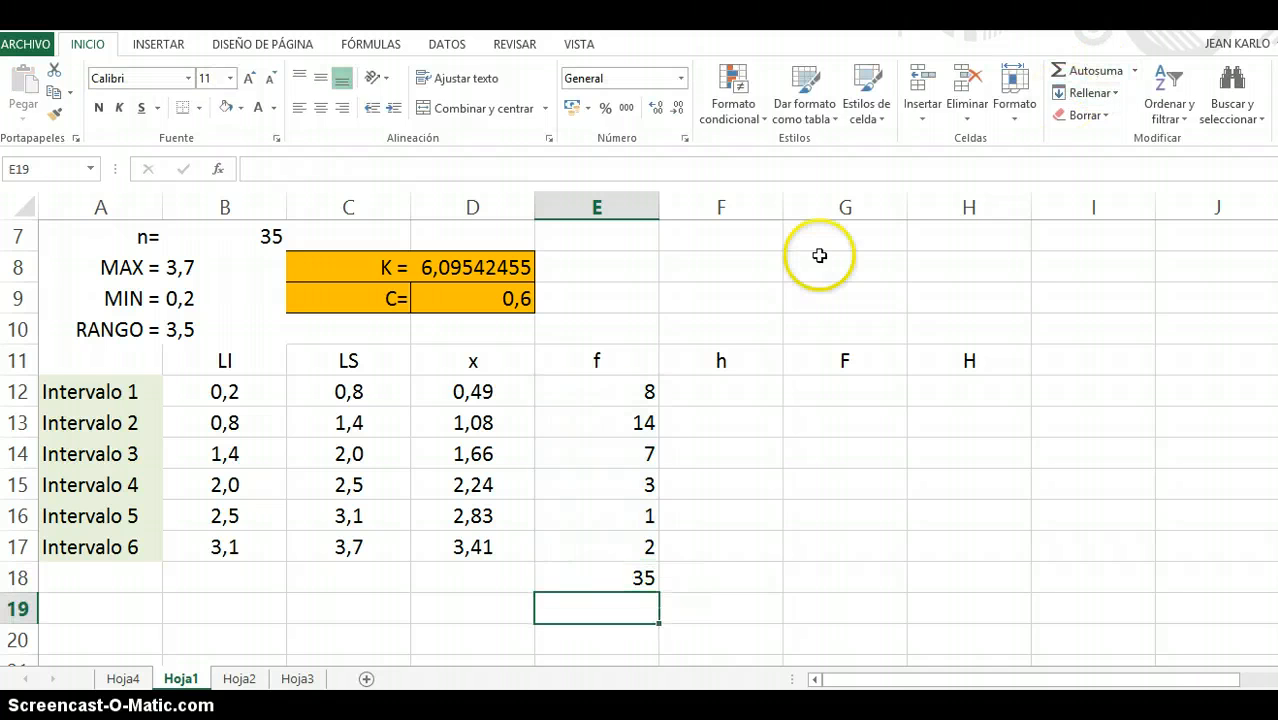
click(618, 574)
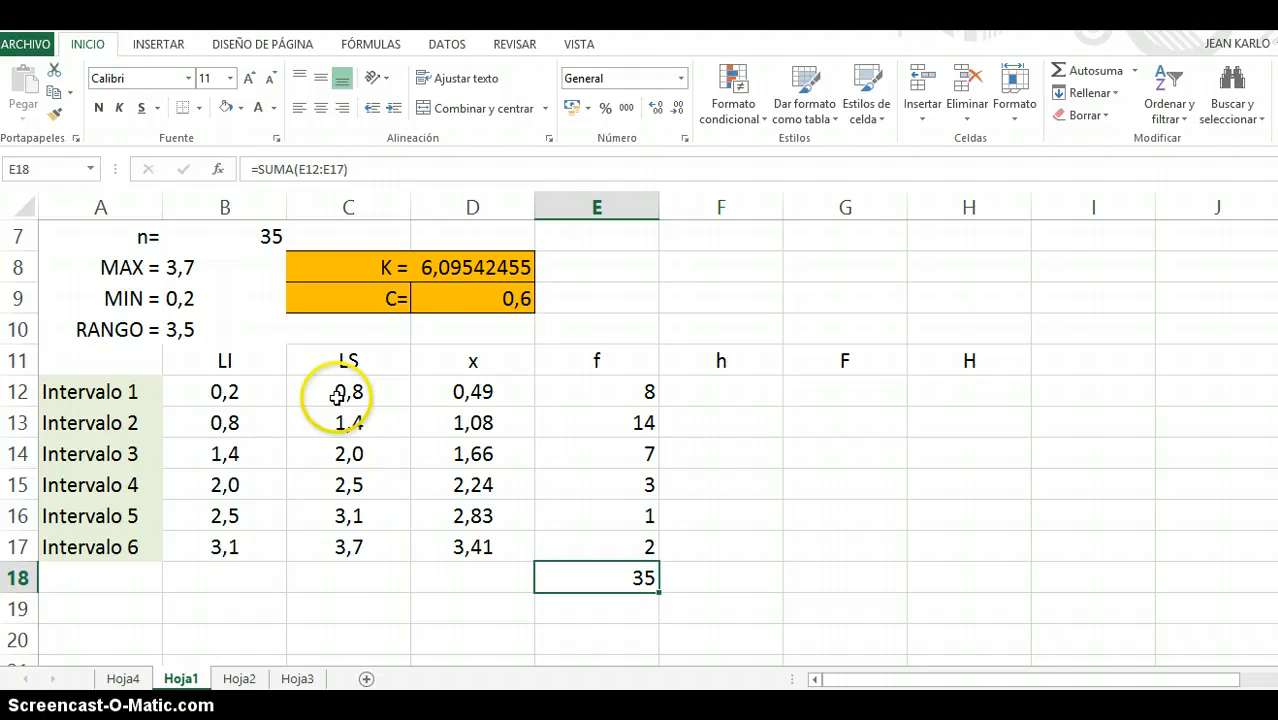
click(634, 393)
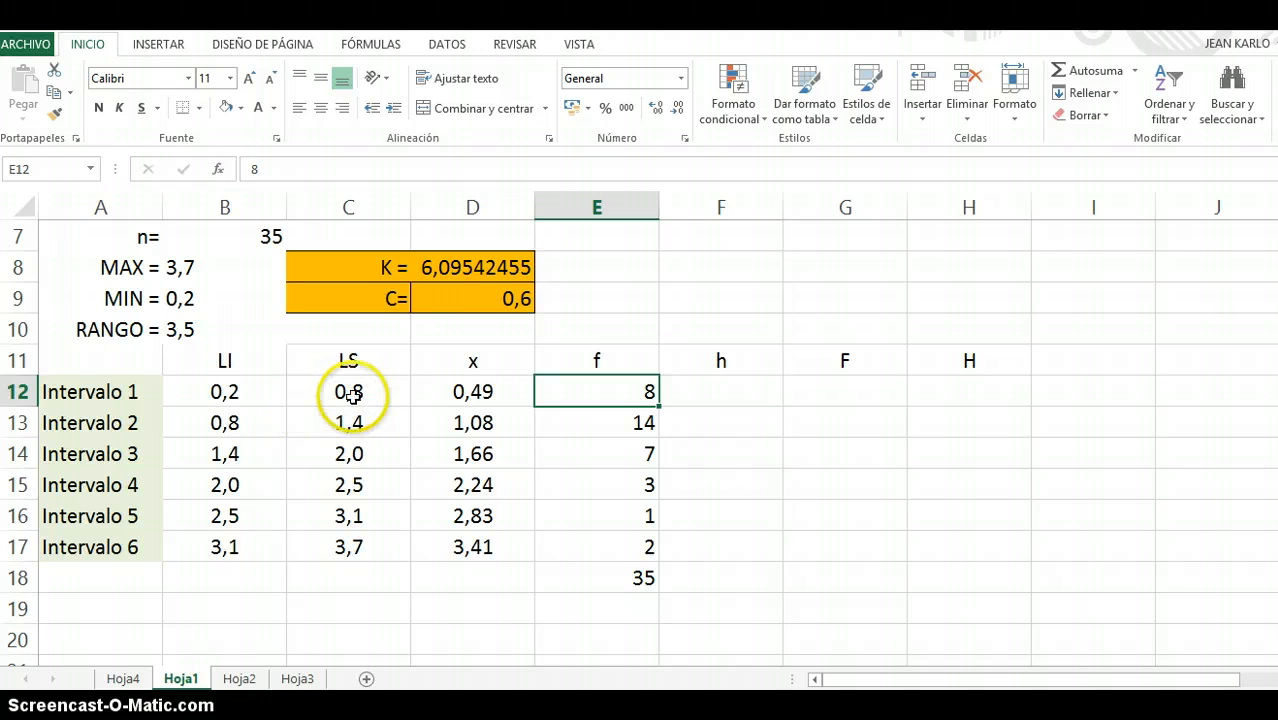
click(632, 425)
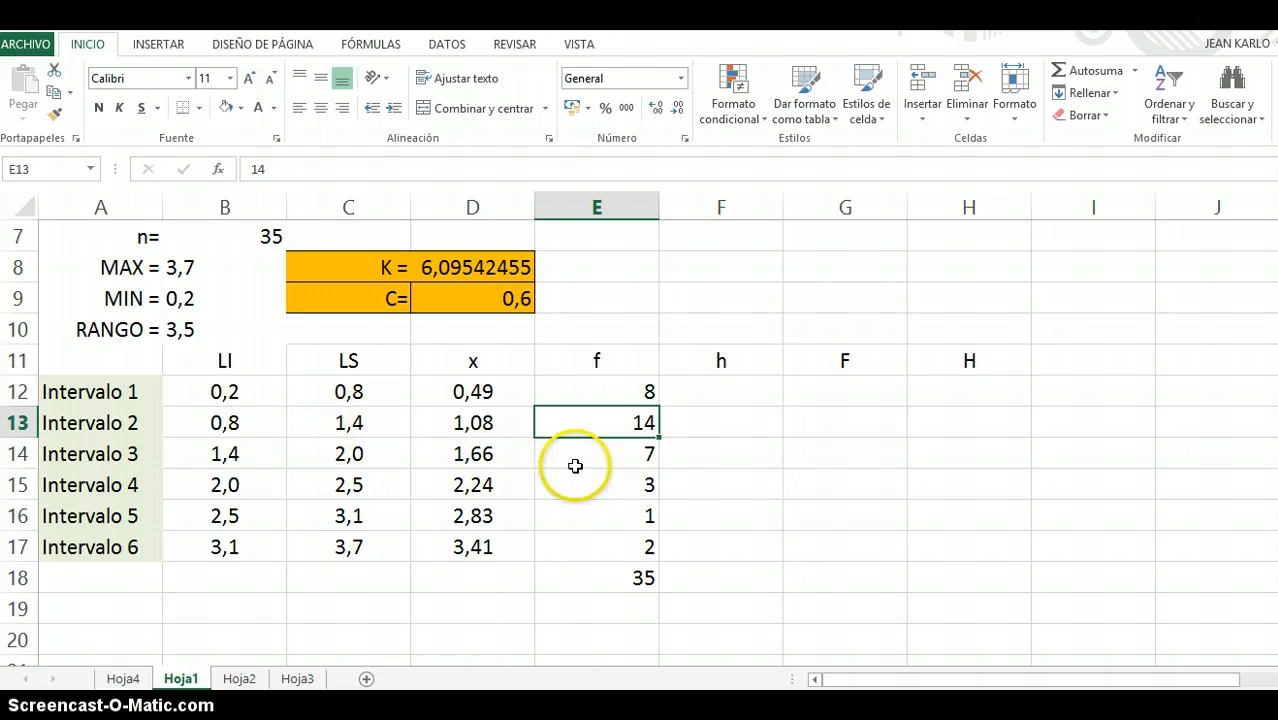
Step: Calculate the relative frequency h of Intervalo 1 in F12 with =E12/$E$18
click(743, 391)
text(=)
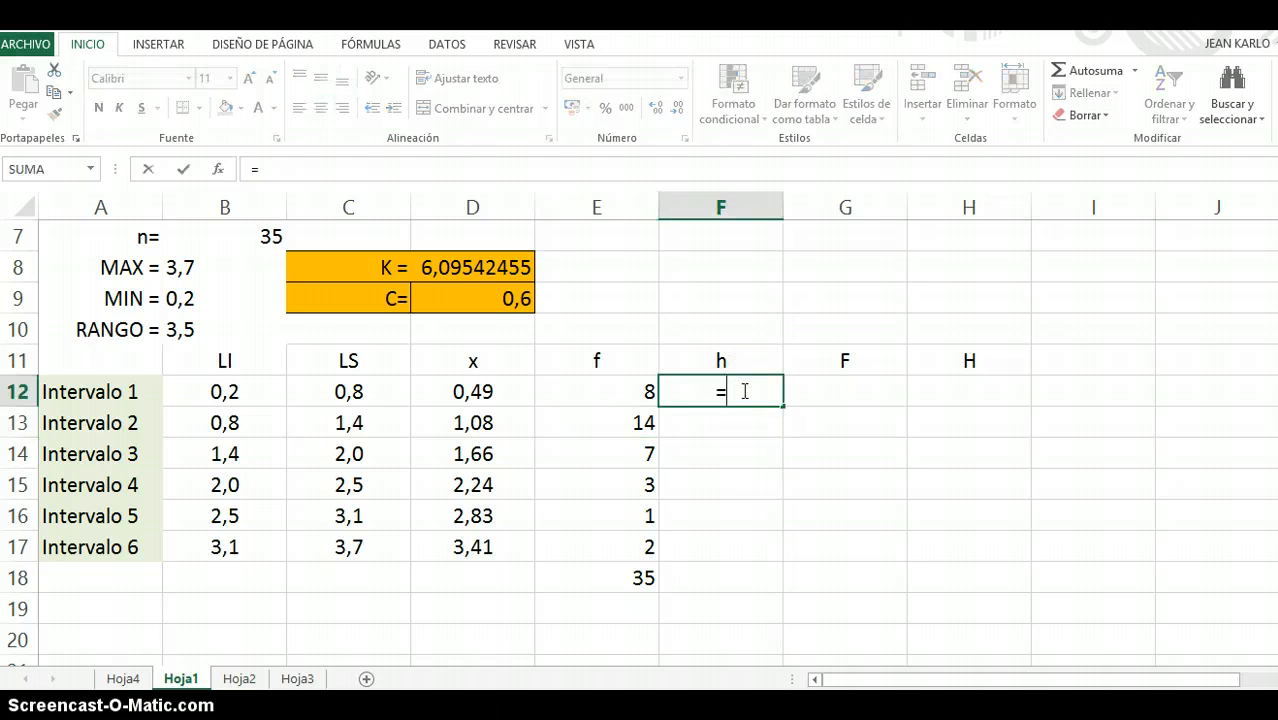
click(628, 395)
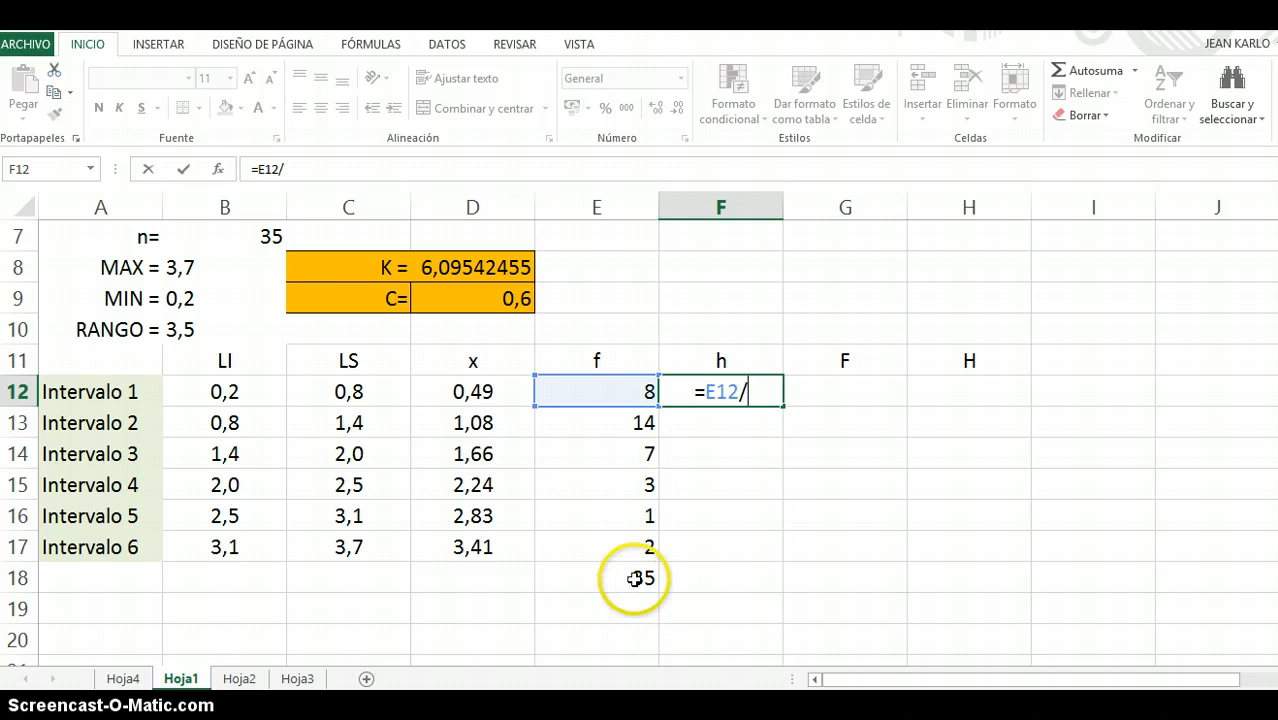
click(630, 578)
click(742, 392)
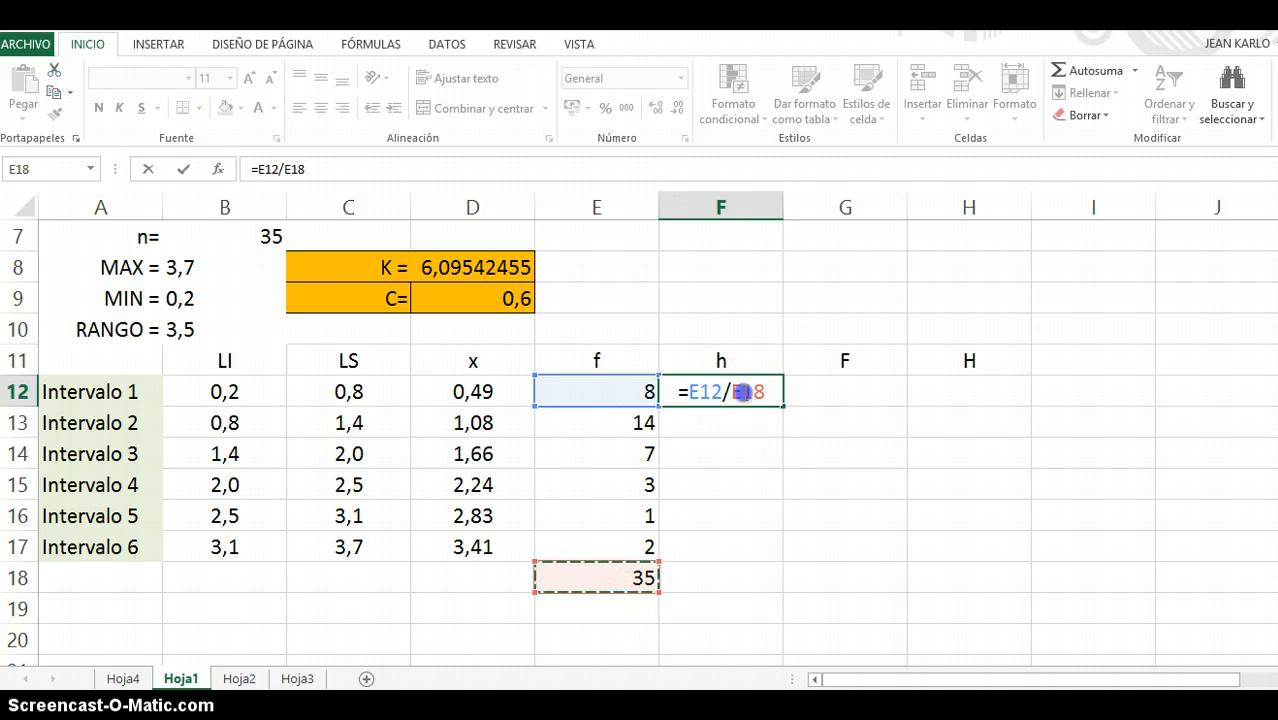
key(F4)
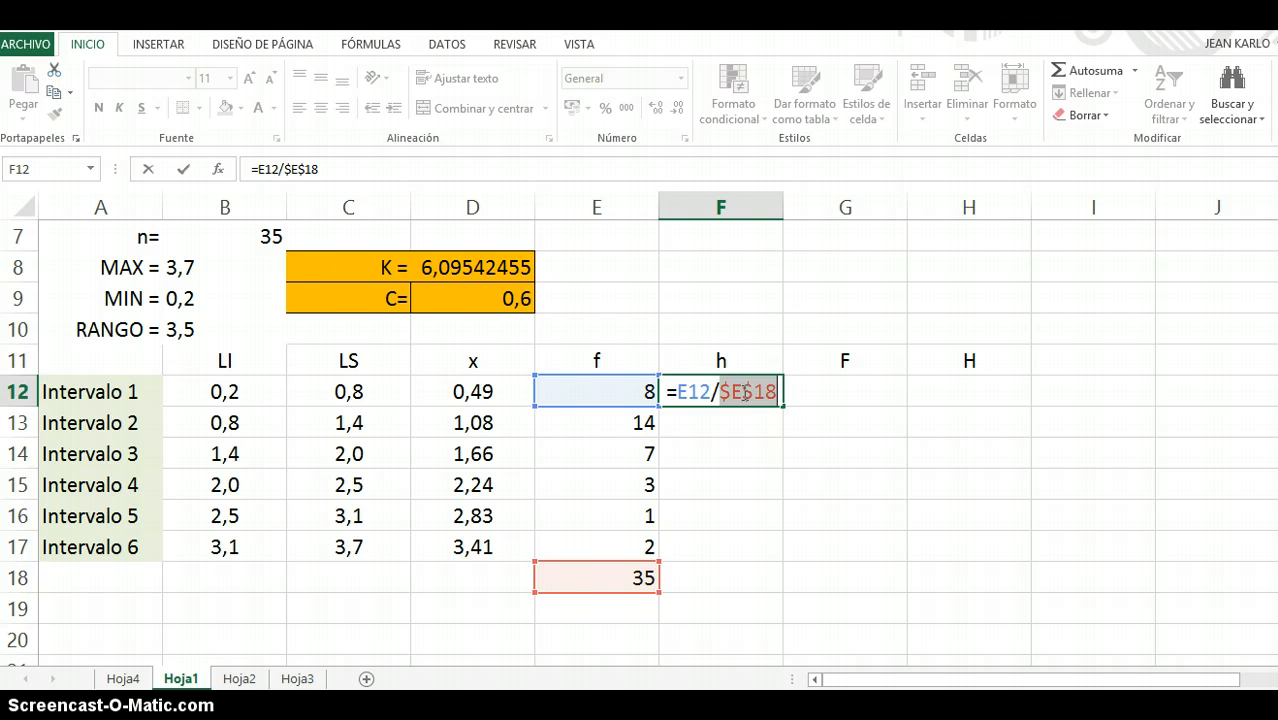
key(Return)
click(743, 390)
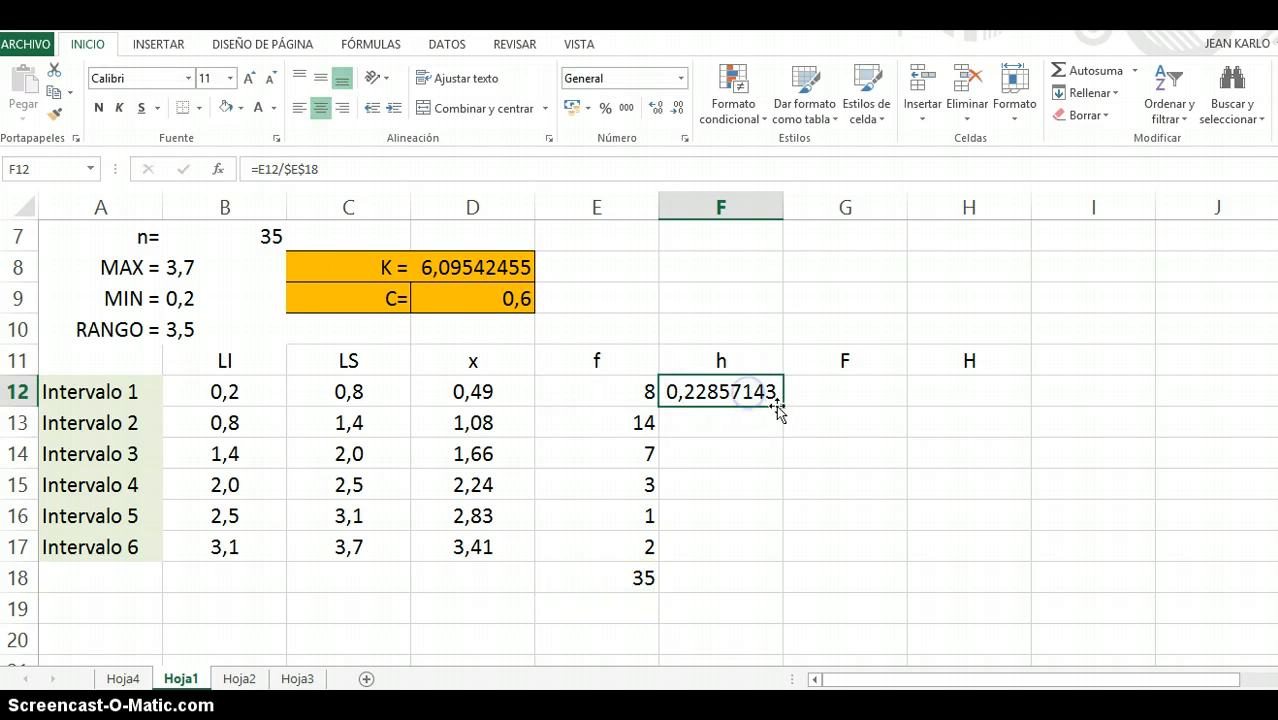
Step: Fill the relative frequency formula from F12 down to F17 and format F12:F17 as percentages
double_click(782, 406)
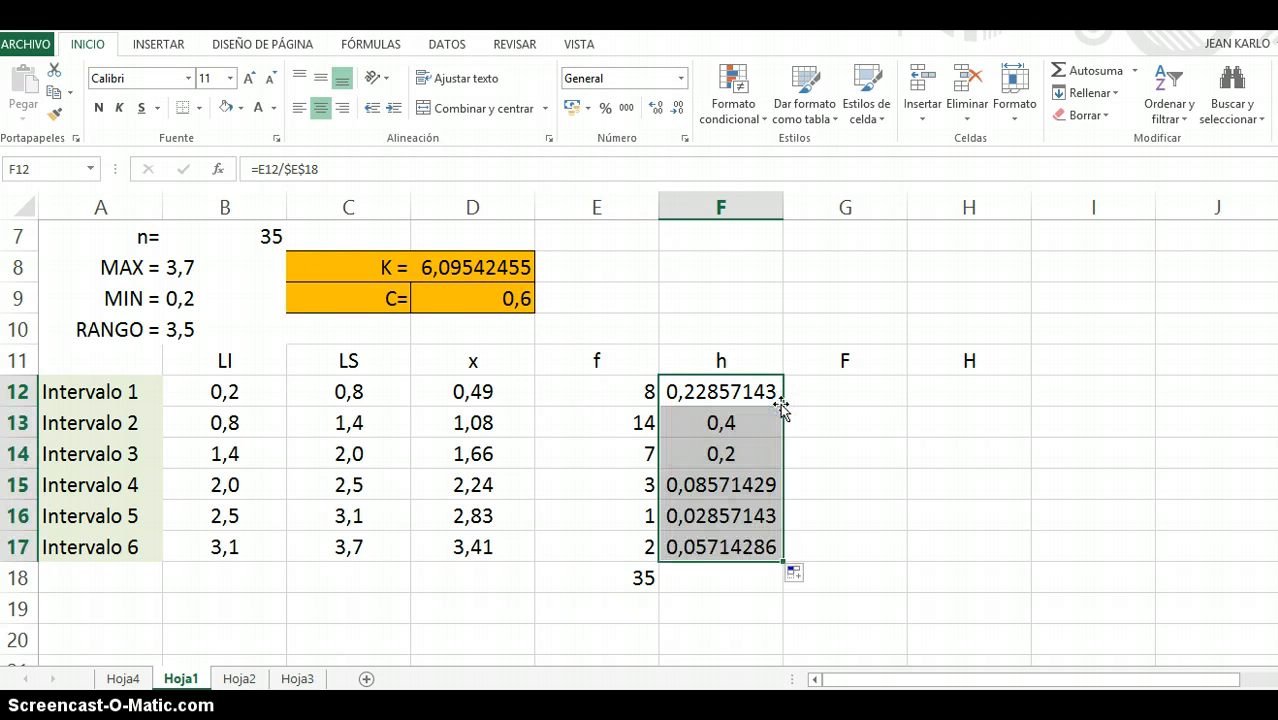
click(605, 108)
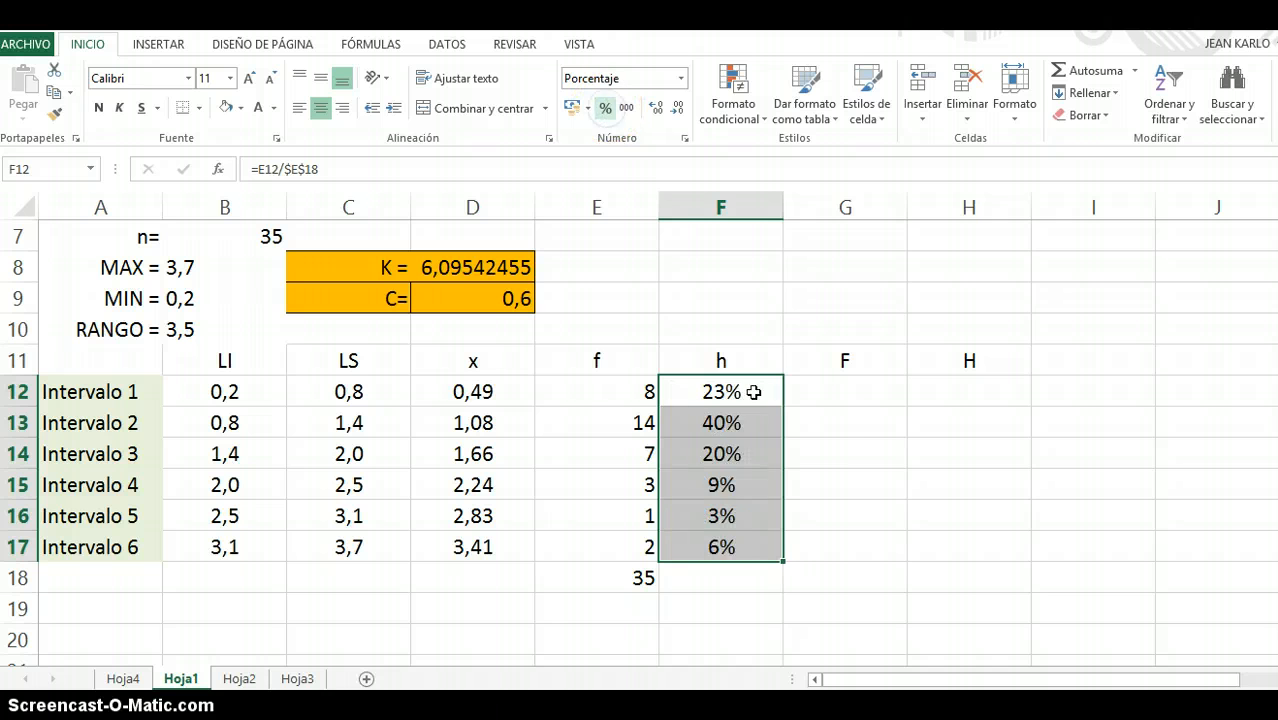
Step: Start the cumulative frequency column F by entering =E12 in G12 for Intervalo 1
click(852, 396)
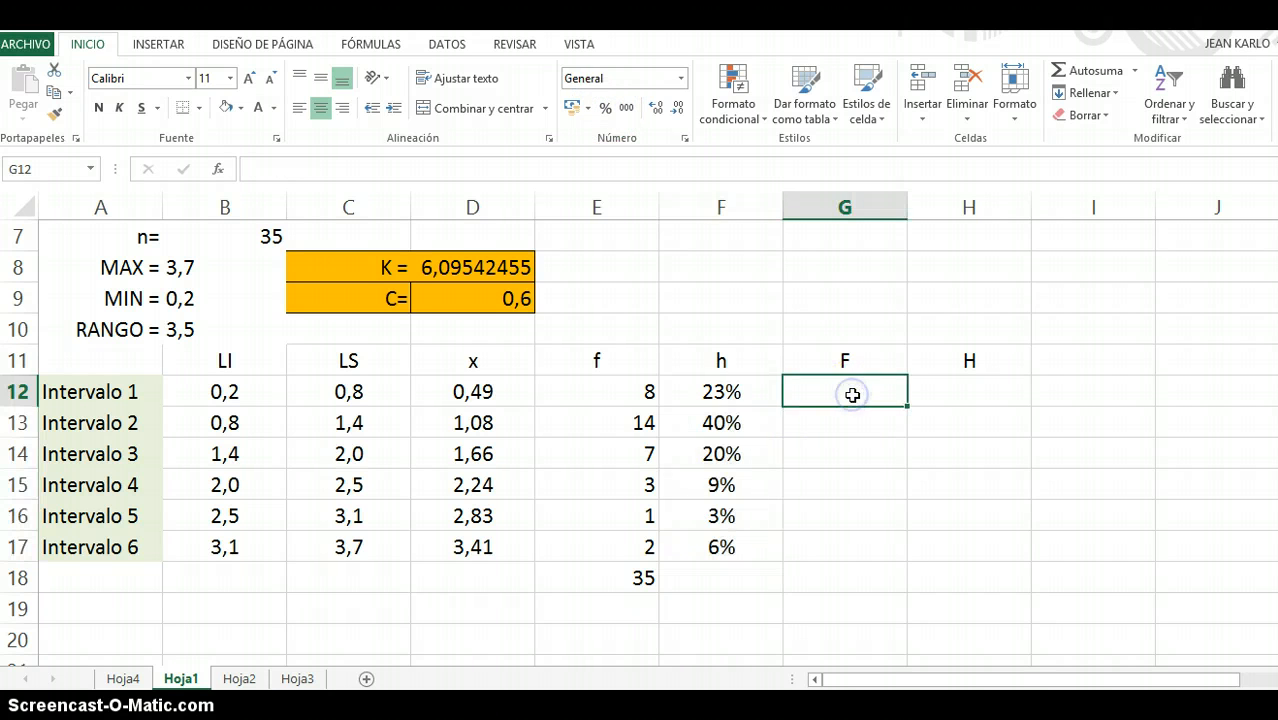
text(=)
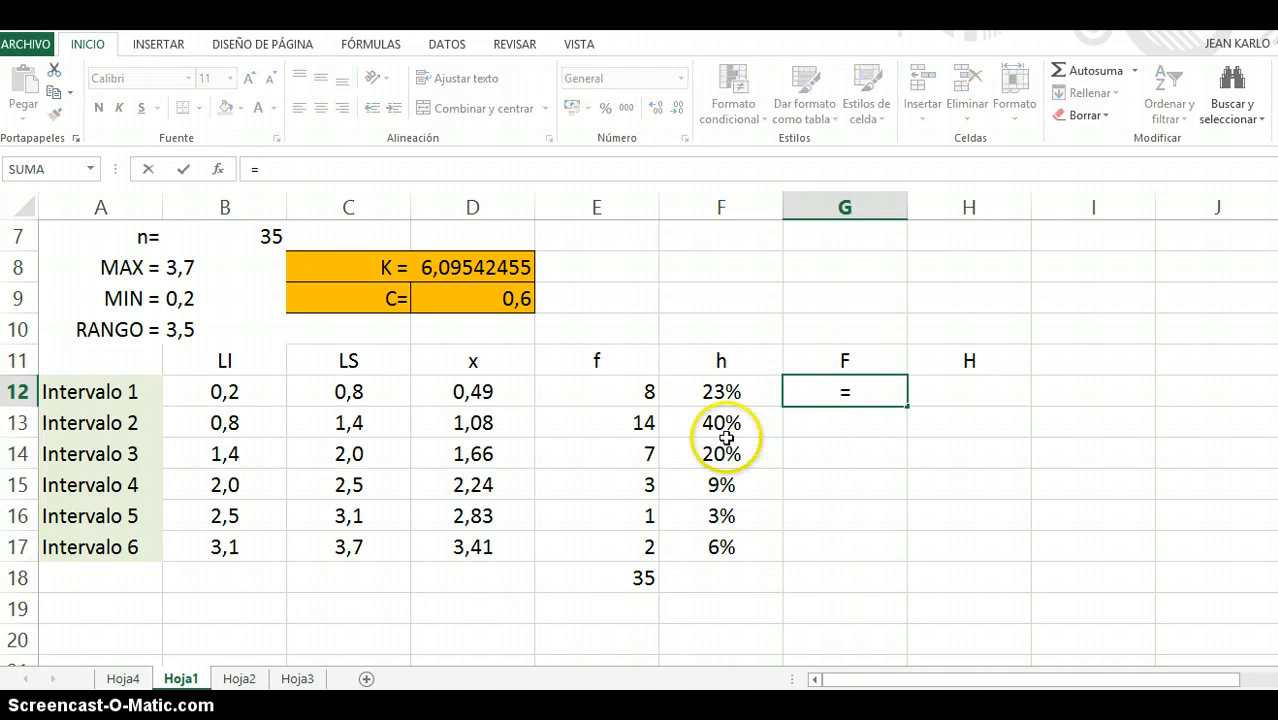
click(638, 391)
key(Return)
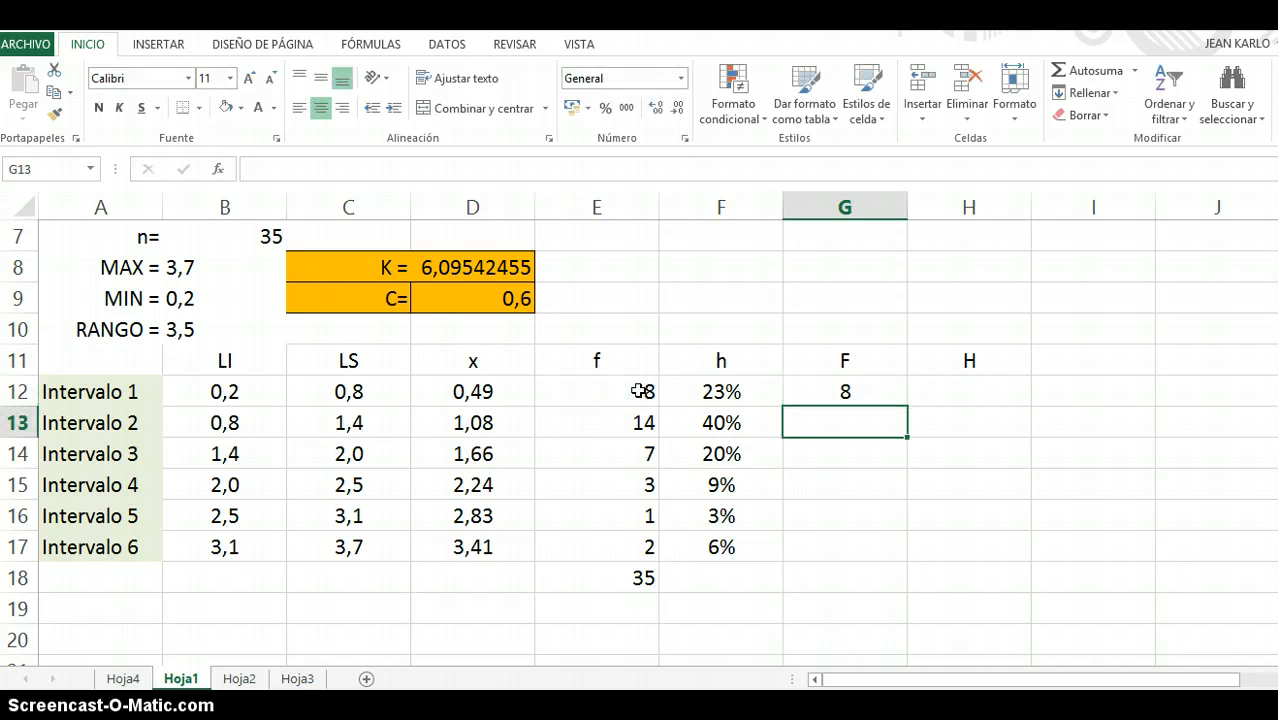
Step: Calculate the cumulative frequency of Intervalo 2 in G13 with =G12+E13 and fill the formula down to G17
text(=)
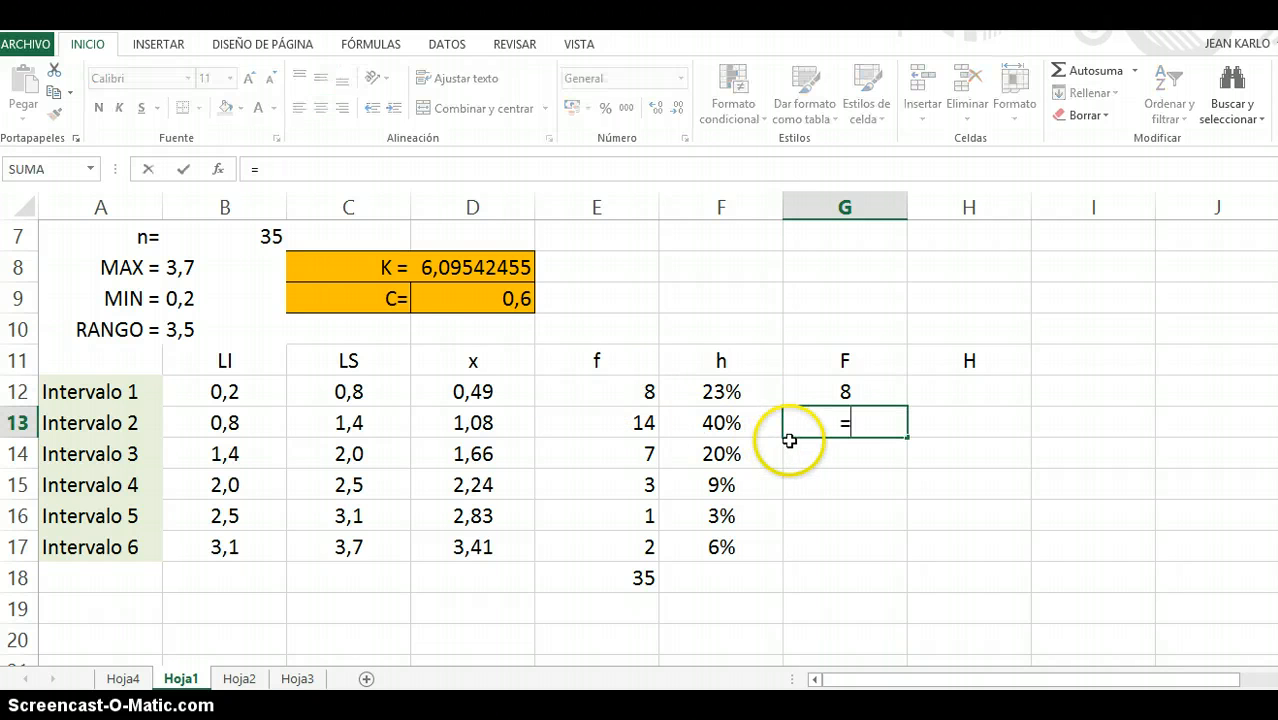
click(846, 392)
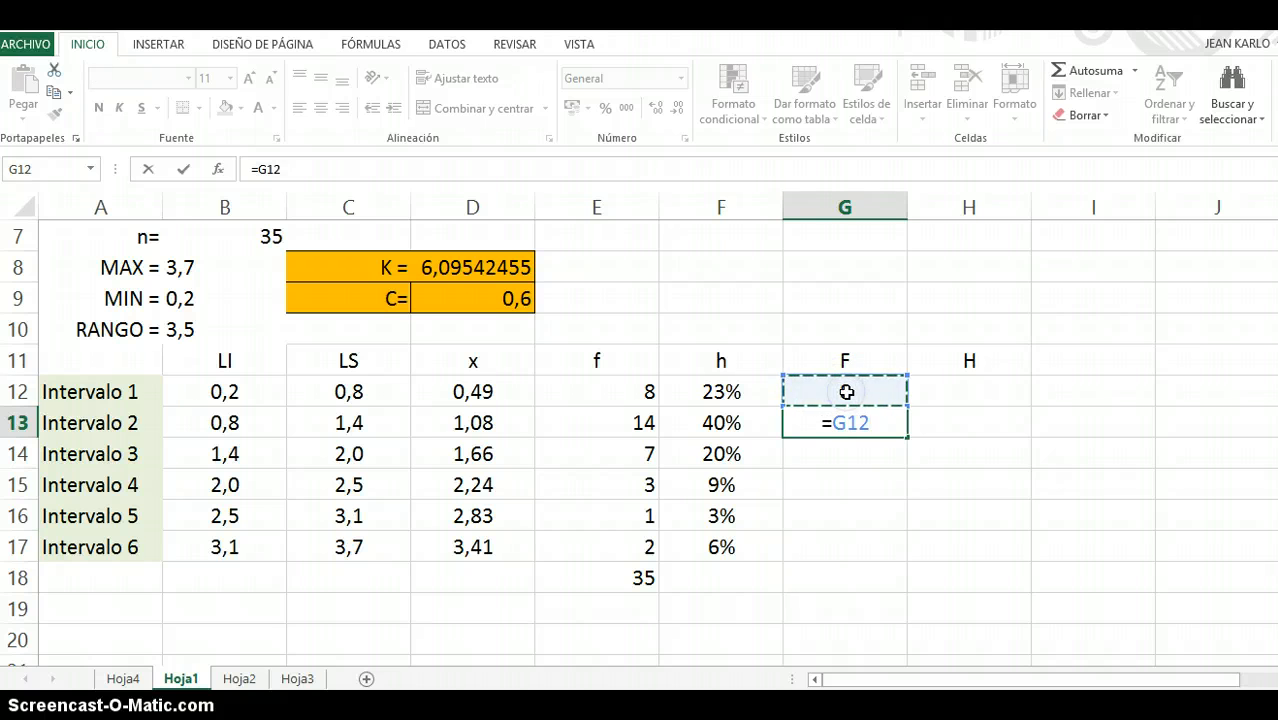
text(+)
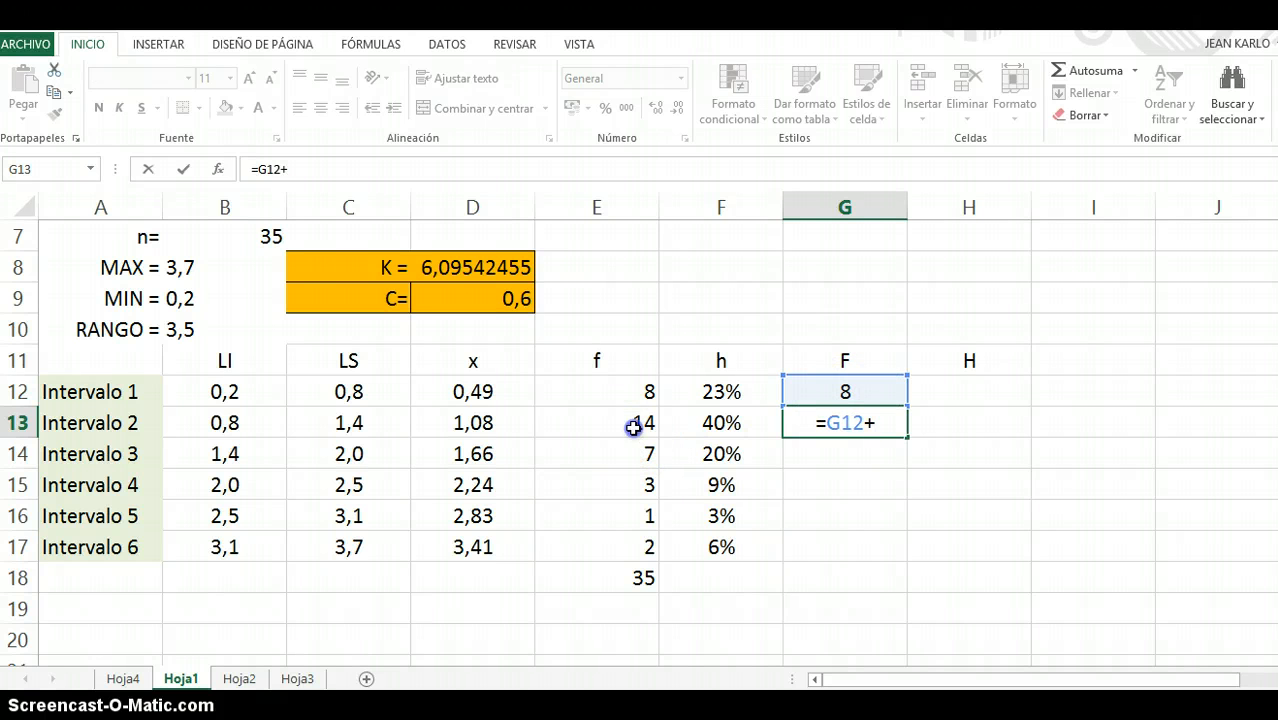
click(634, 426)
key(Return)
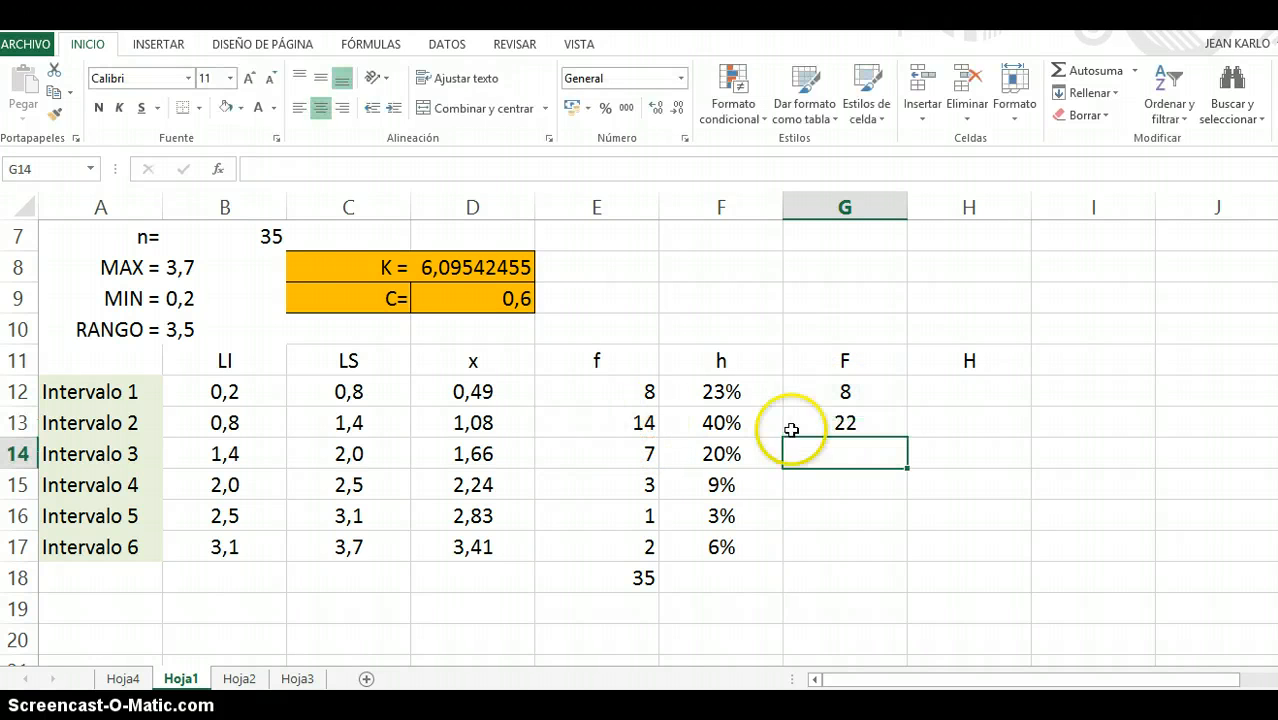
click(862, 423)
drag(906, 437, 906, 560)
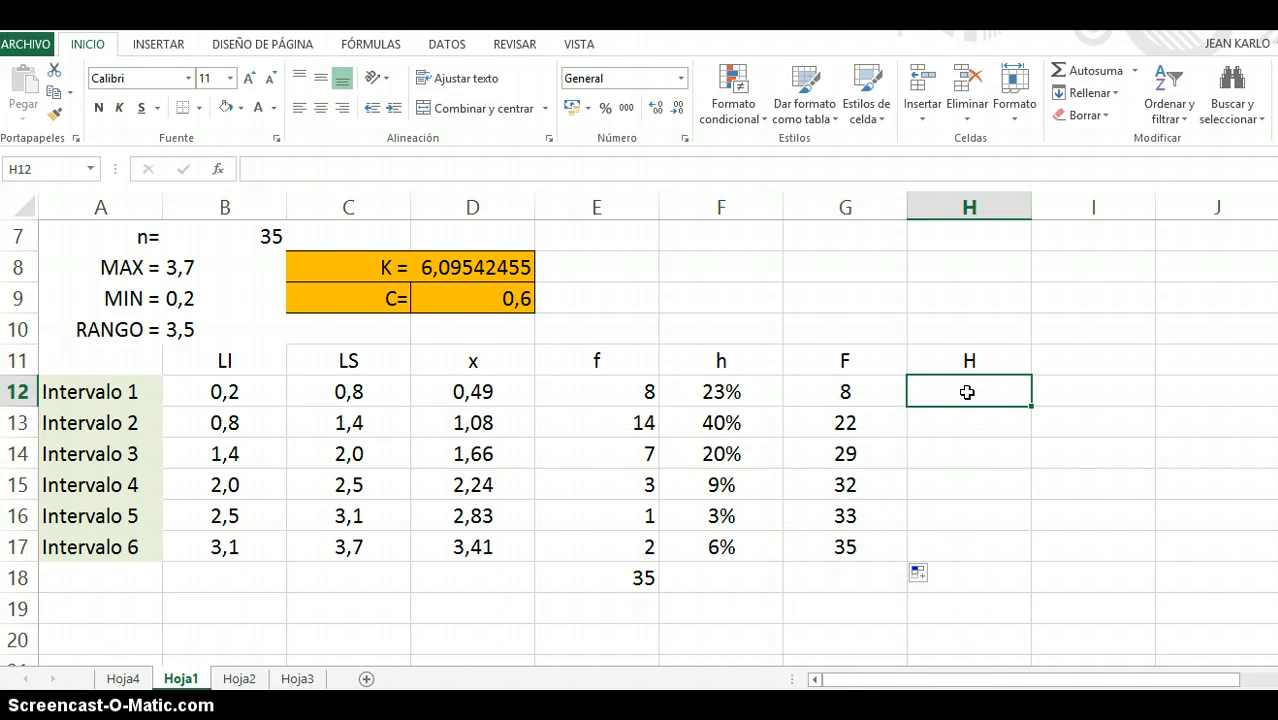
Step: Start the cumulative relative frequency column H by entering =F12 in H12 for Intervalo 1
text(=)
click(728, 390)
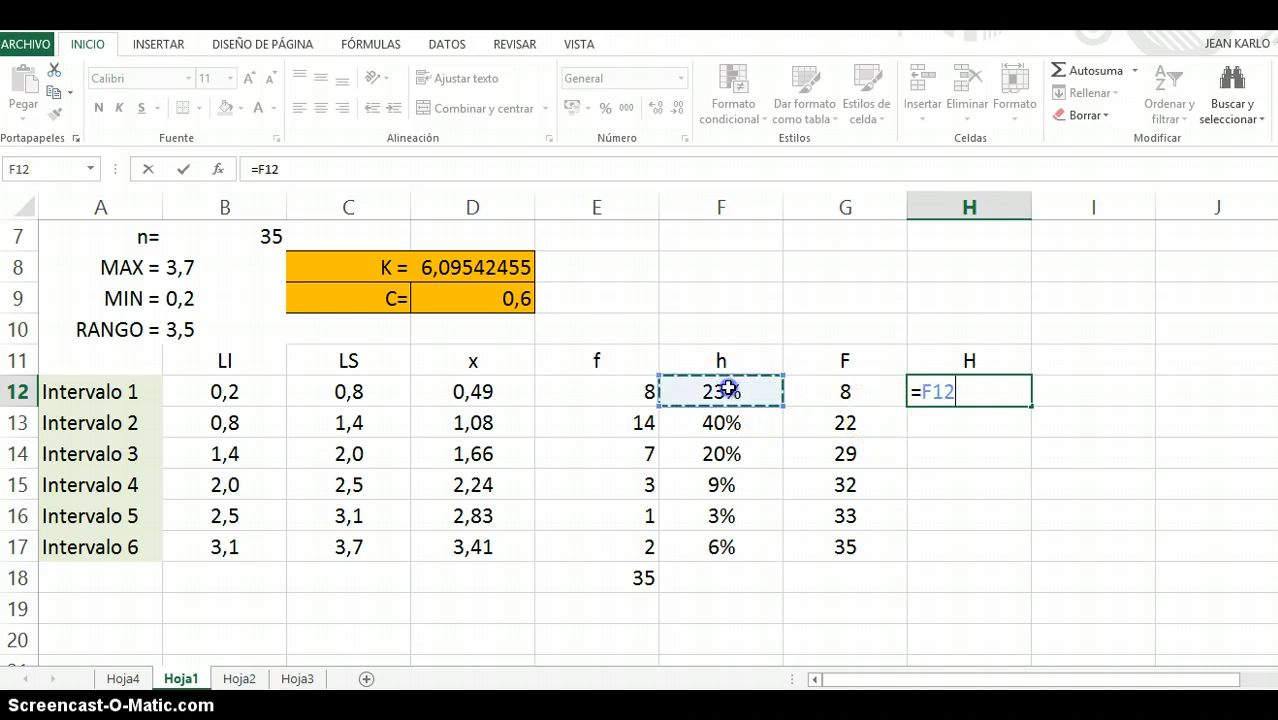
key(Return)
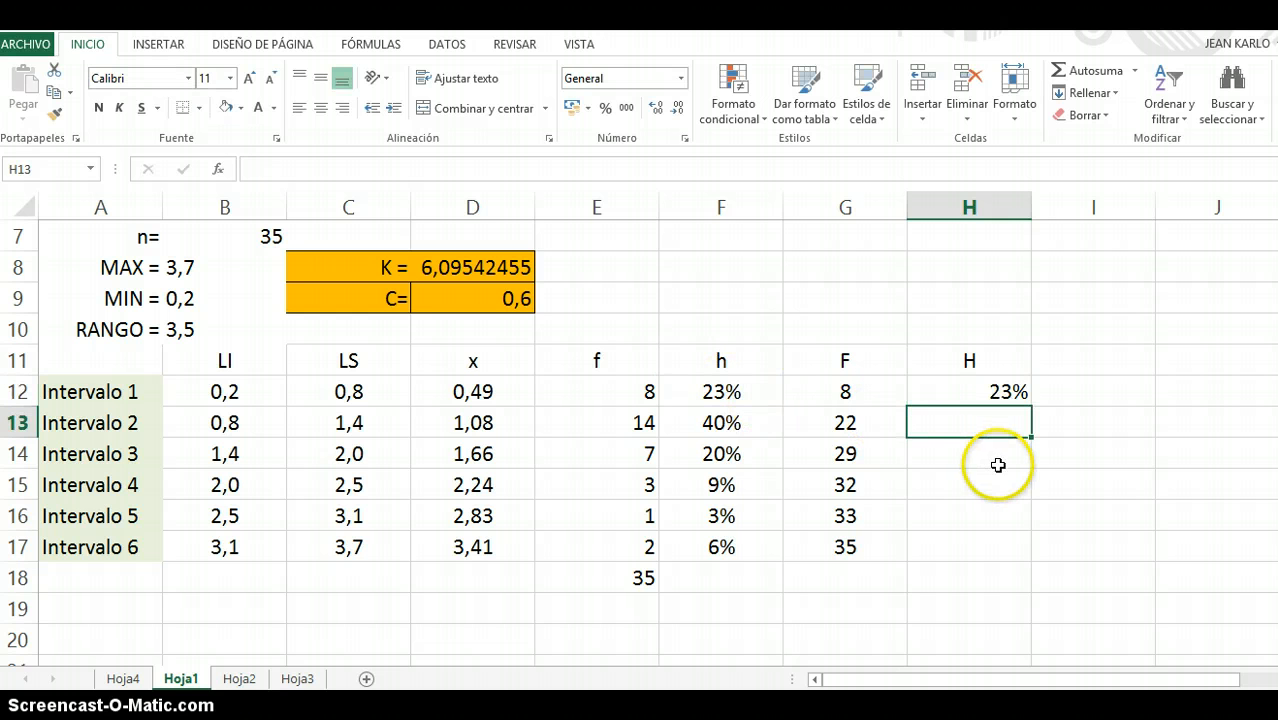
Step: Calculate the cumulative relative frequency of Intervalo 2 in H13 with =H12+F13 and fill the formula down to H17
text(=)
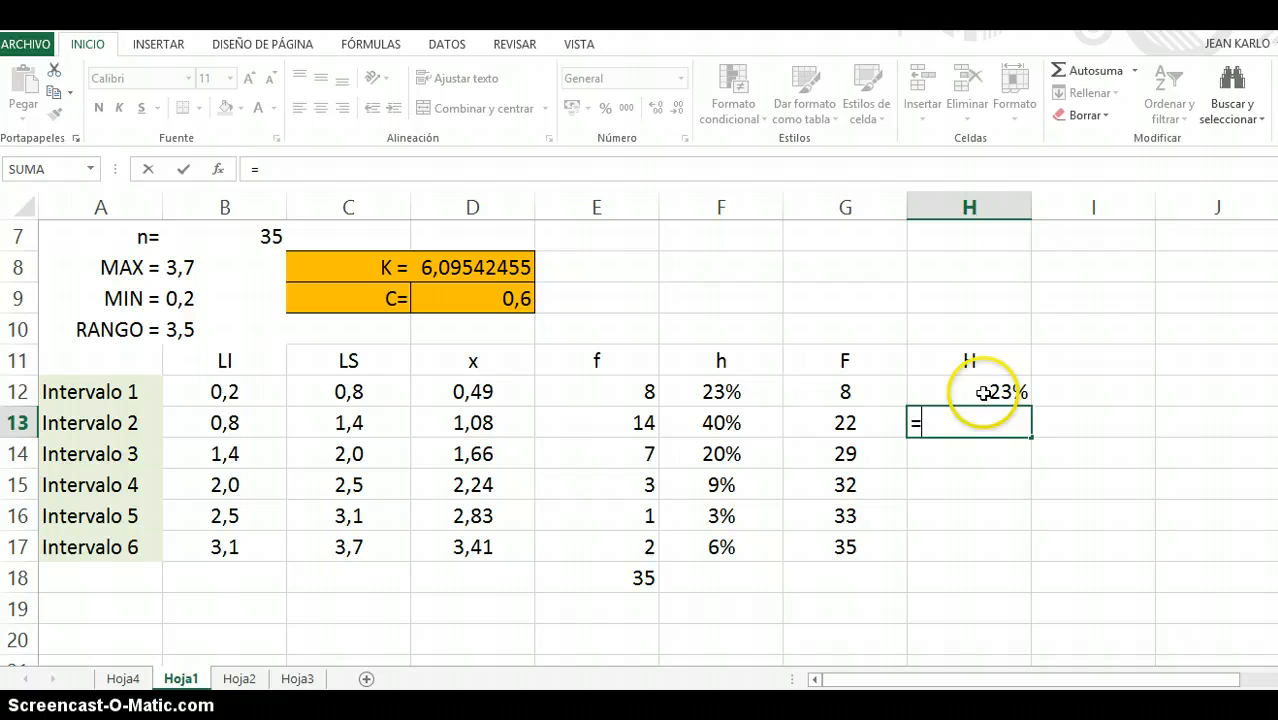
click(984, 393)
text(+)
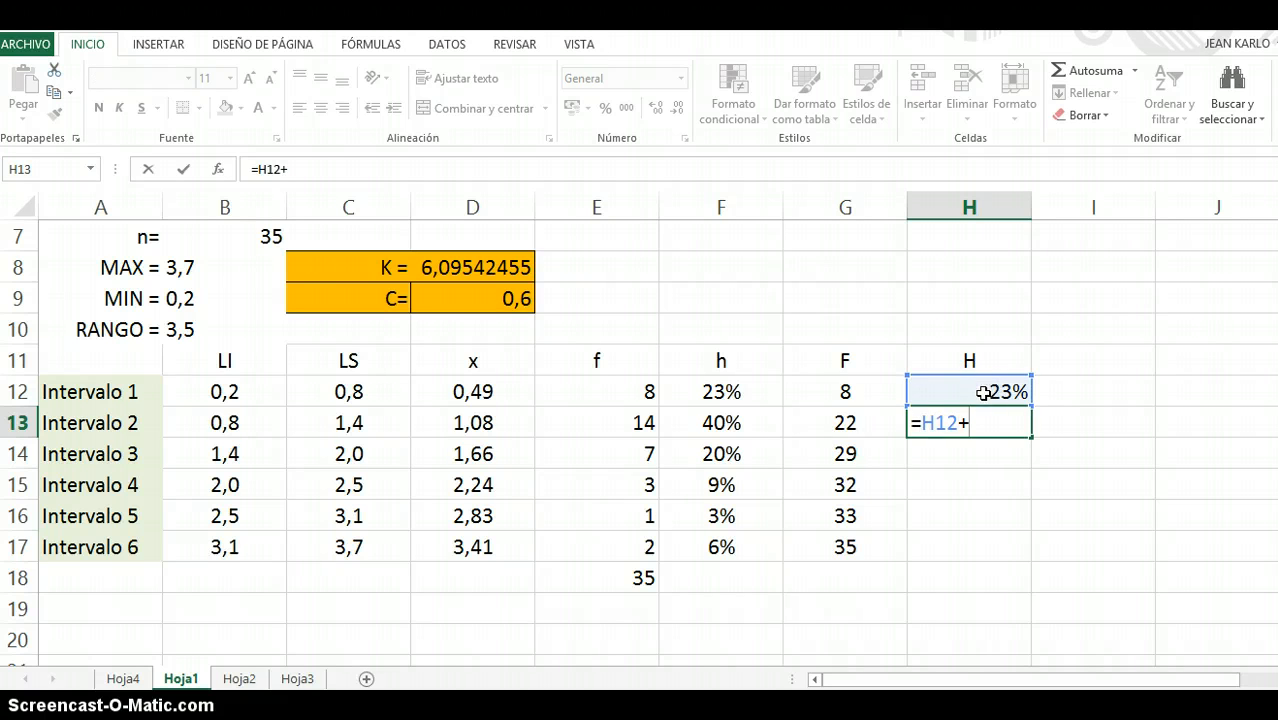
click(716, 423)
key(ctrl+Return)
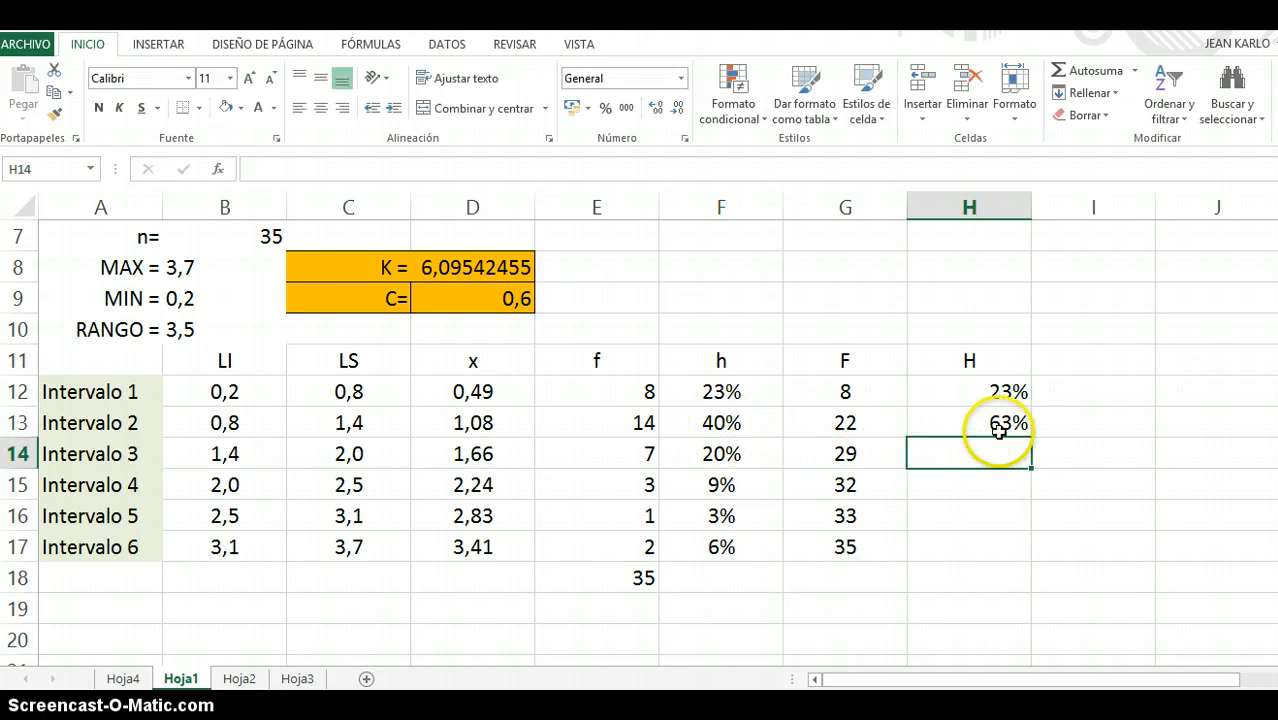
click(1002, 429)
double_click(1031, 437)
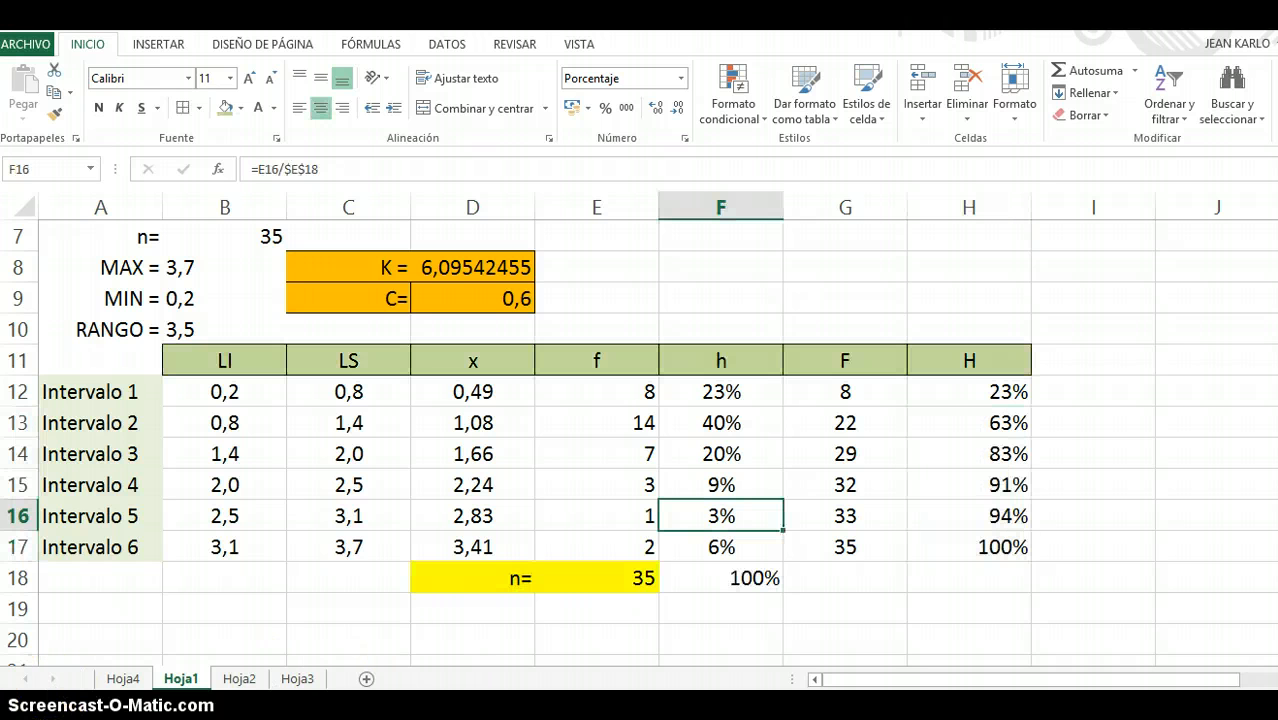
Step: Compare the frequency f of Intervalo 3 and the relative frequency h of Intervalo 4 with their class limits
click(604, 454)
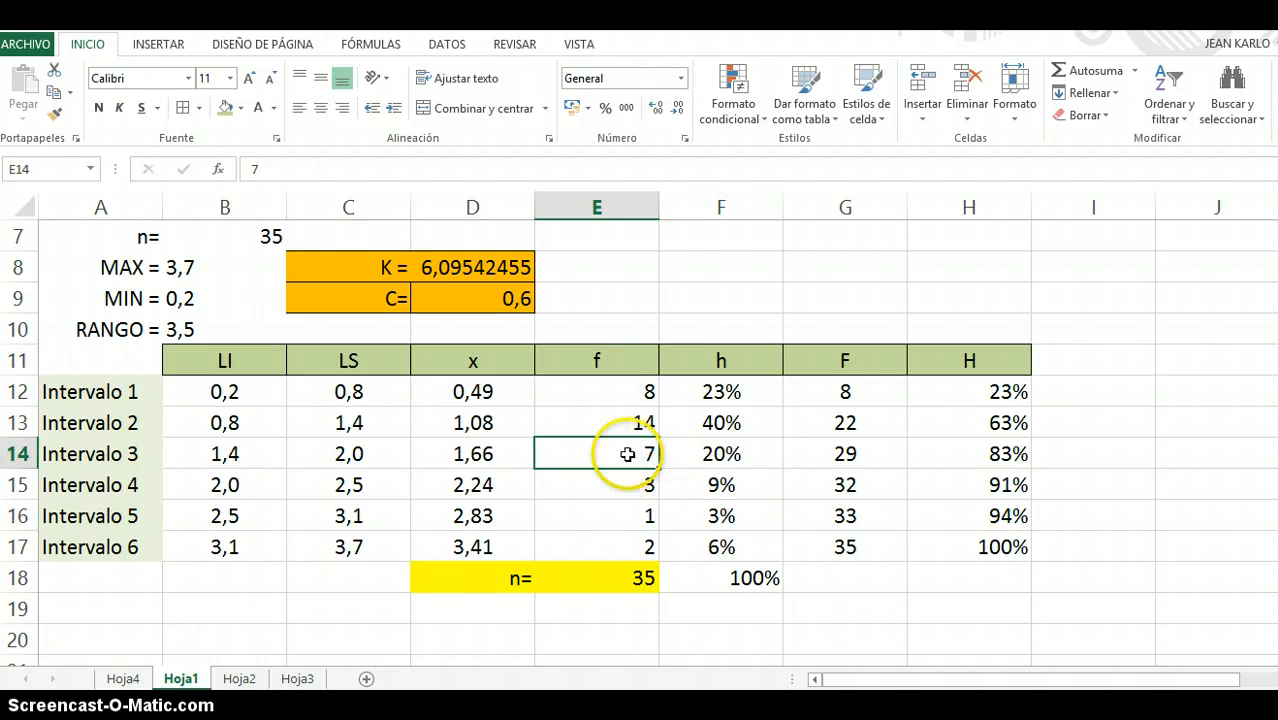
click(227, 454)
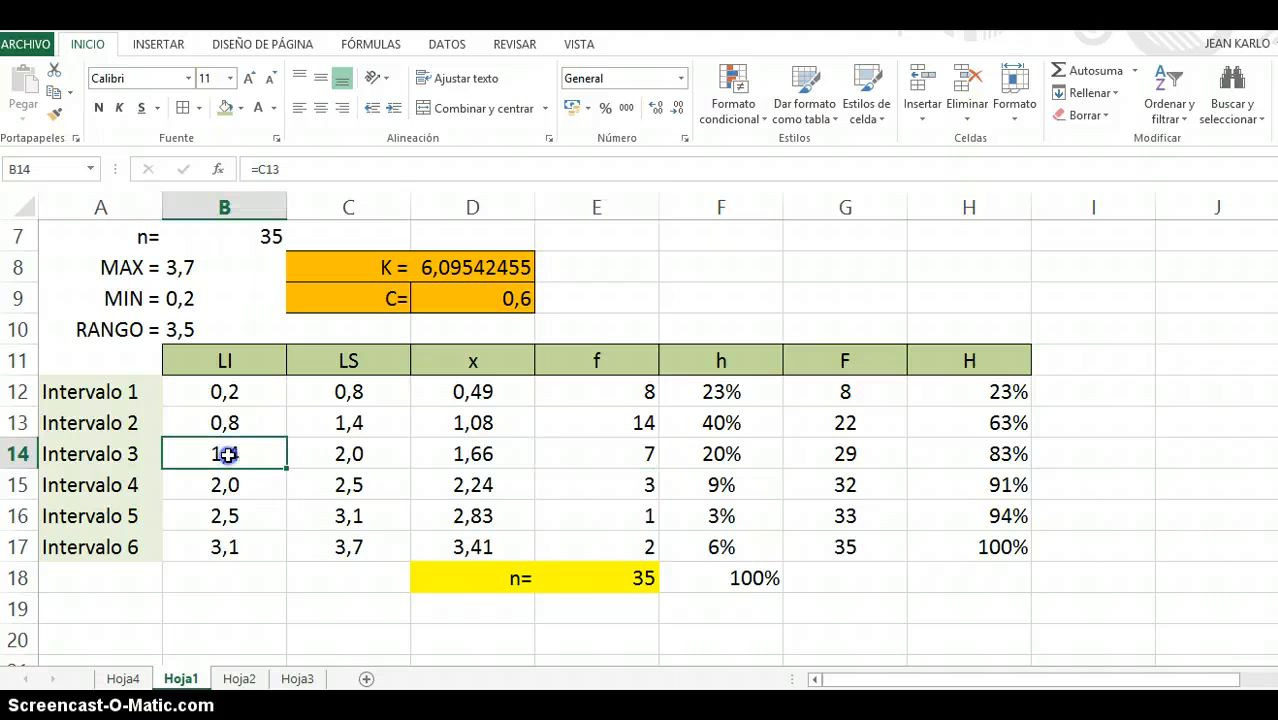
drag(255, 455, 348, 454)
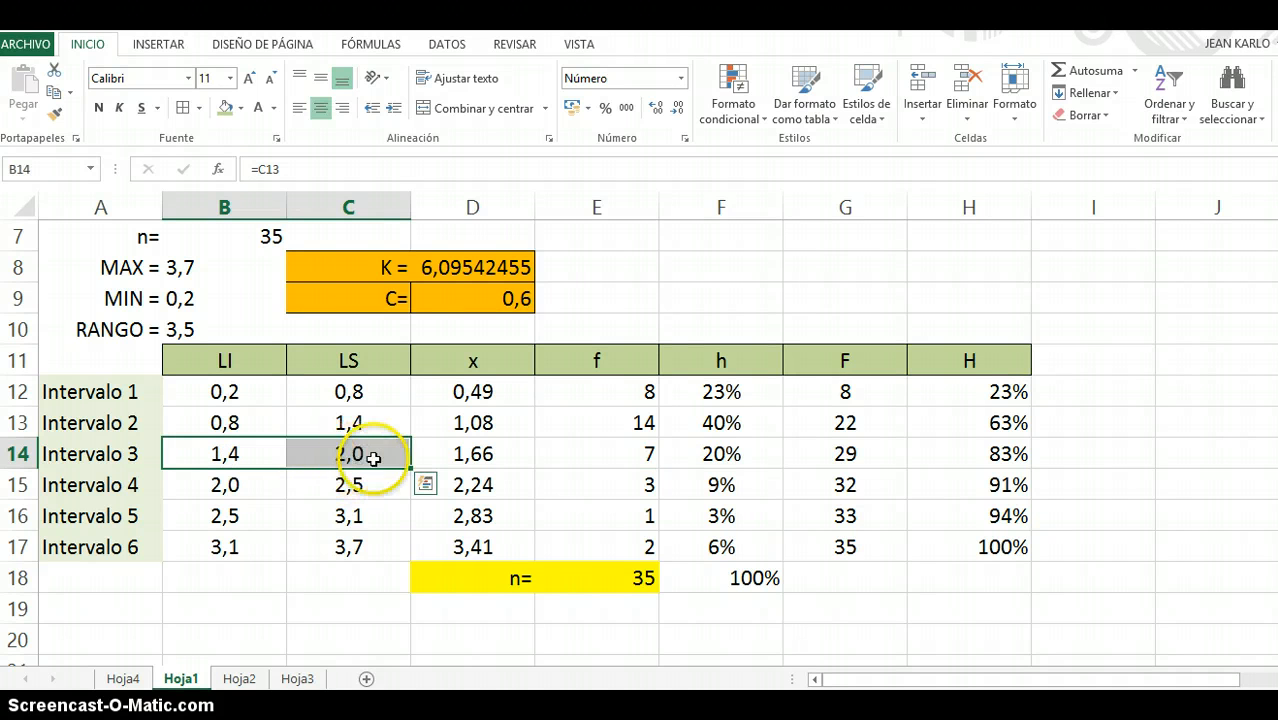
click(756, 493)
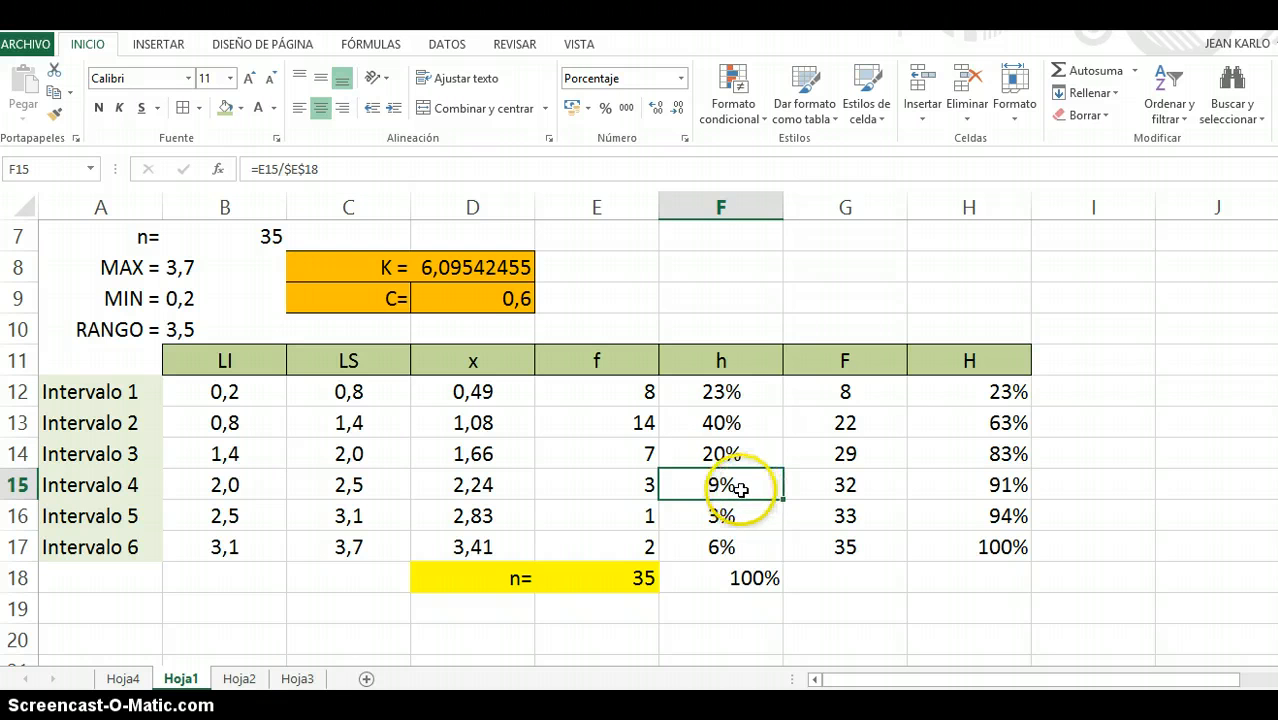
click(232, 486)
drag(232, 486, 299, 487)
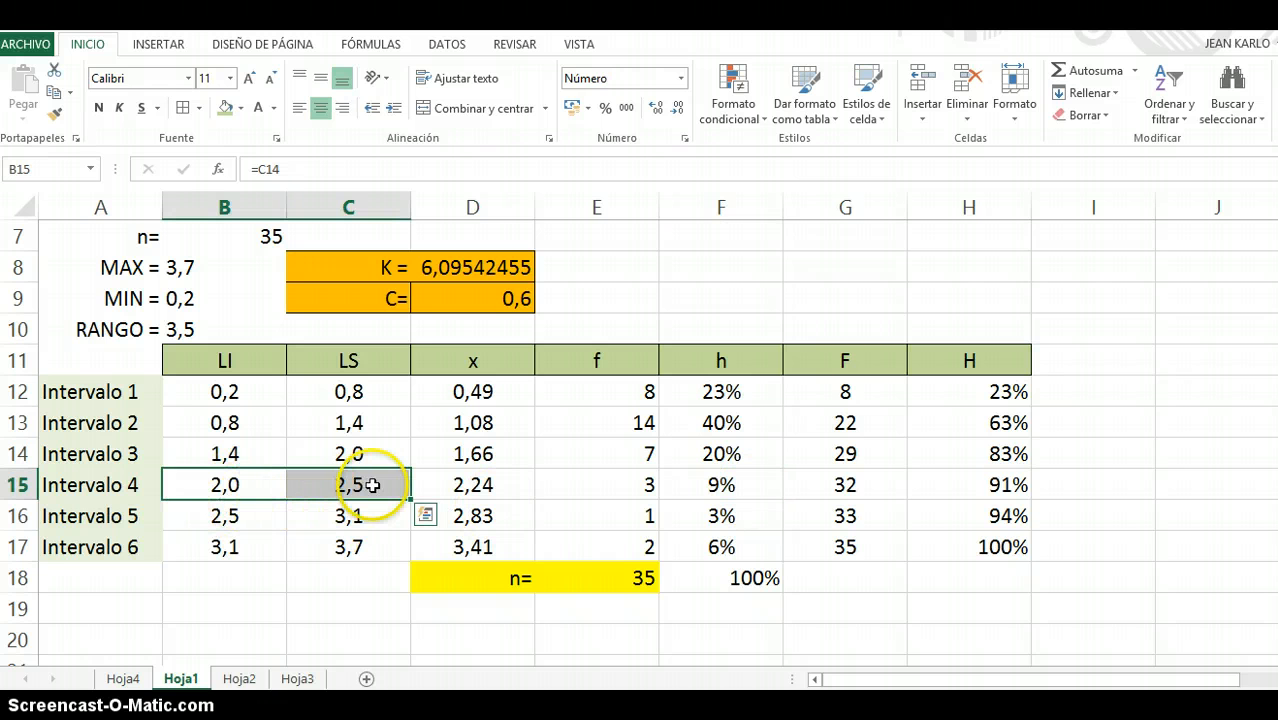
Step: Compare the cumulative F of Intervalo 4 and the cumulative H of Intervalo 3 with the class limits they span from Intervalo 1
click(850, 454)
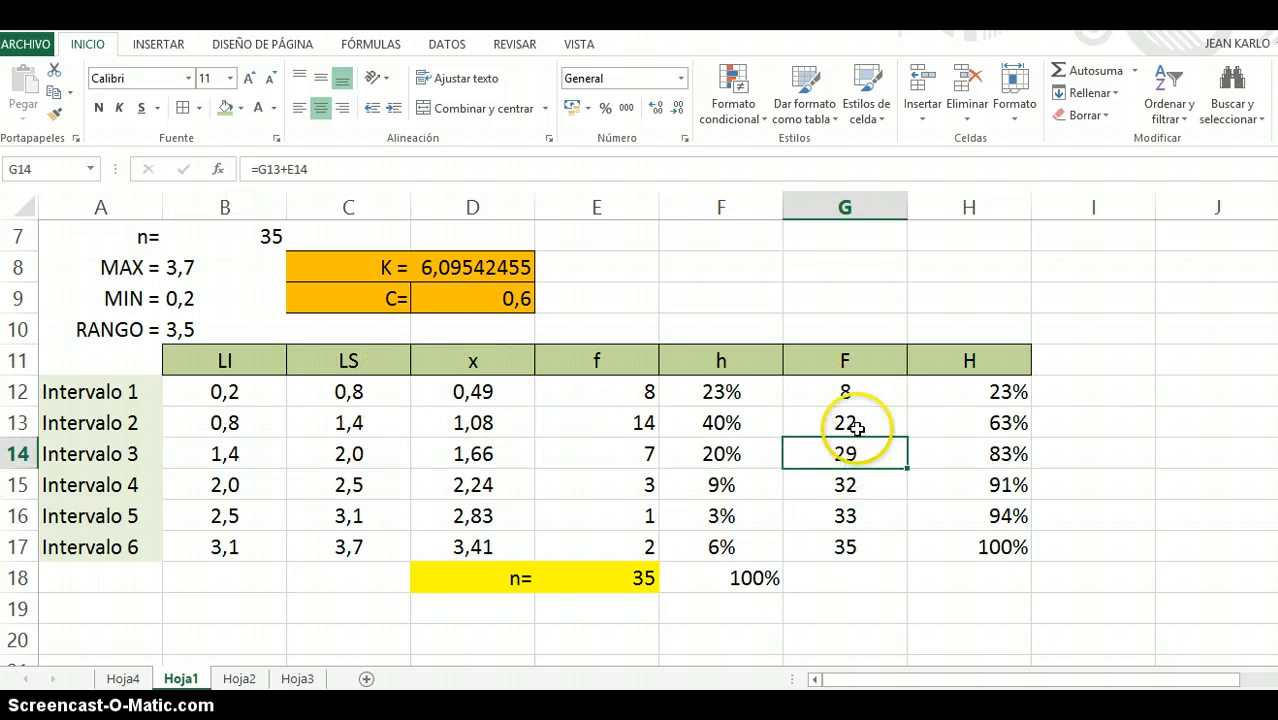
click(856, 486)
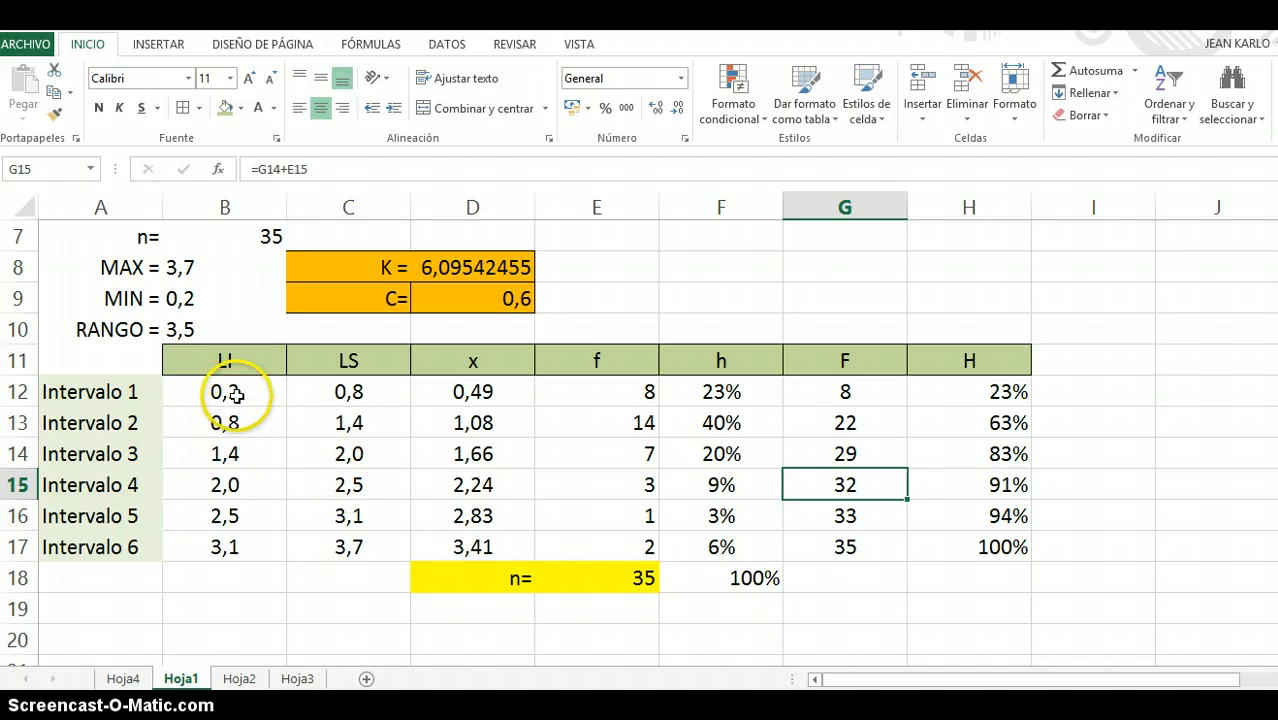
drag(222, 392, 317, 472)
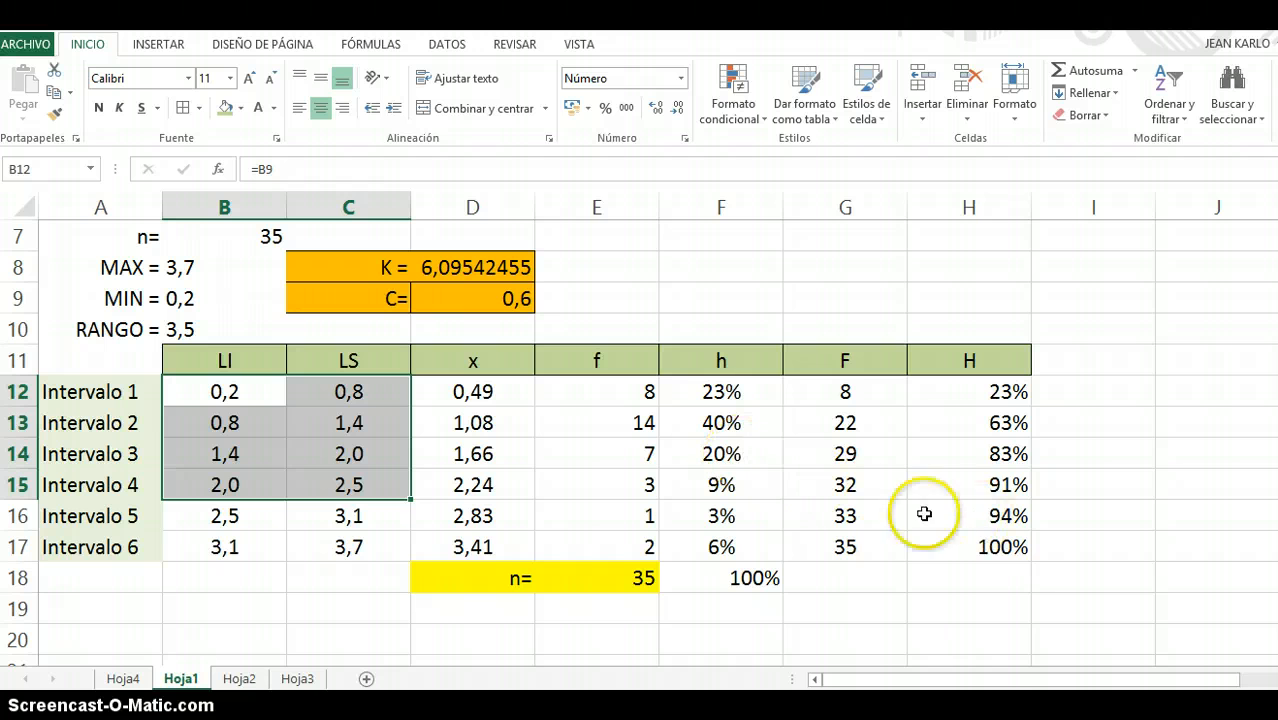
click(1000, 460)
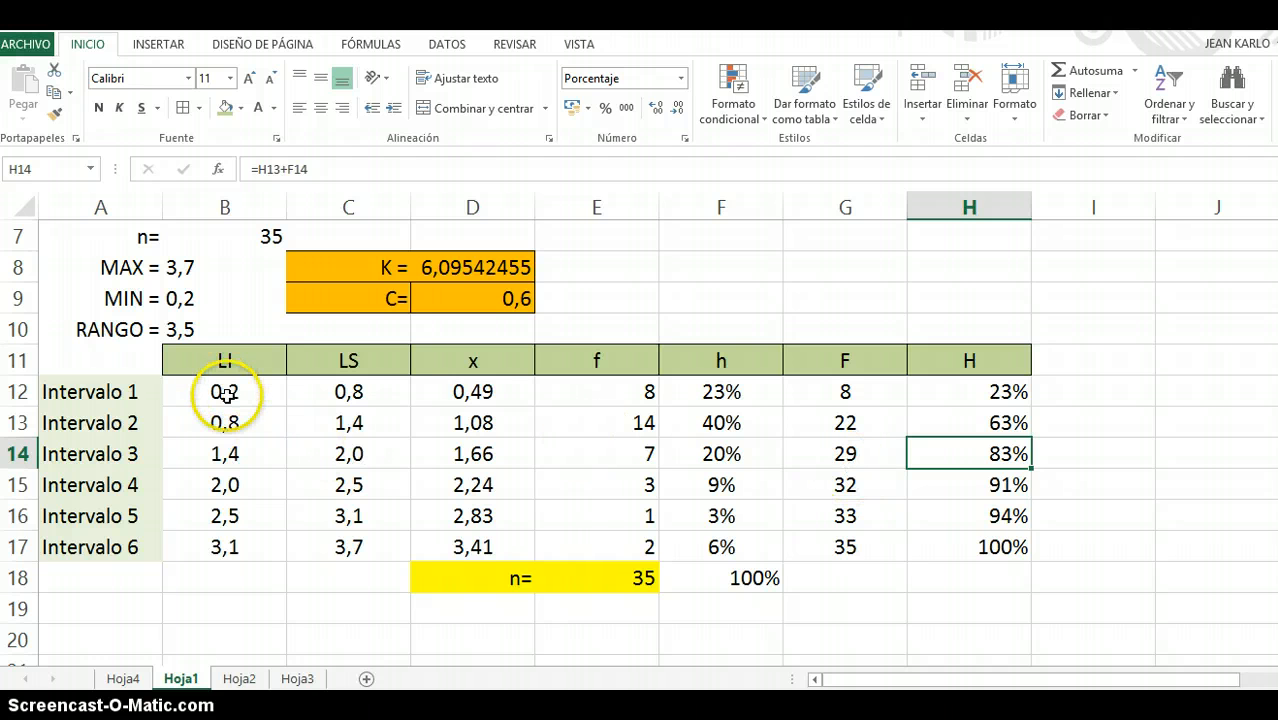
drag(225, 393, 327, 455)
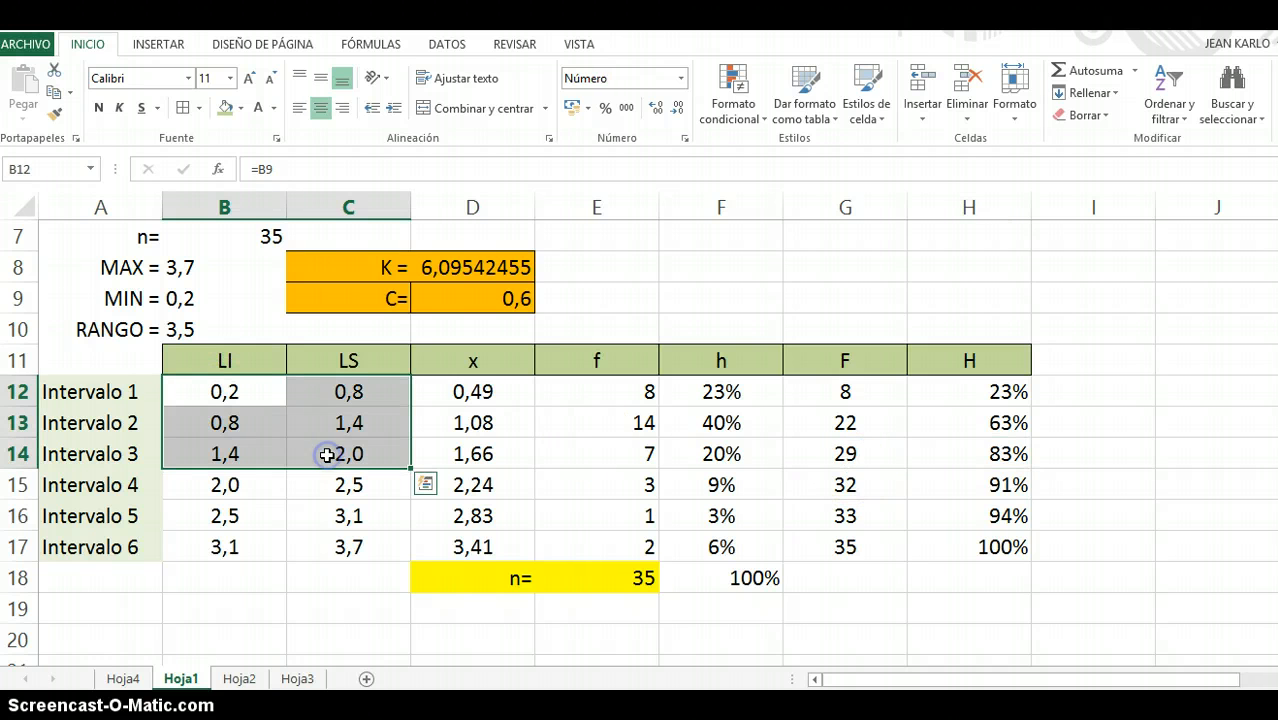
click(561, 522)
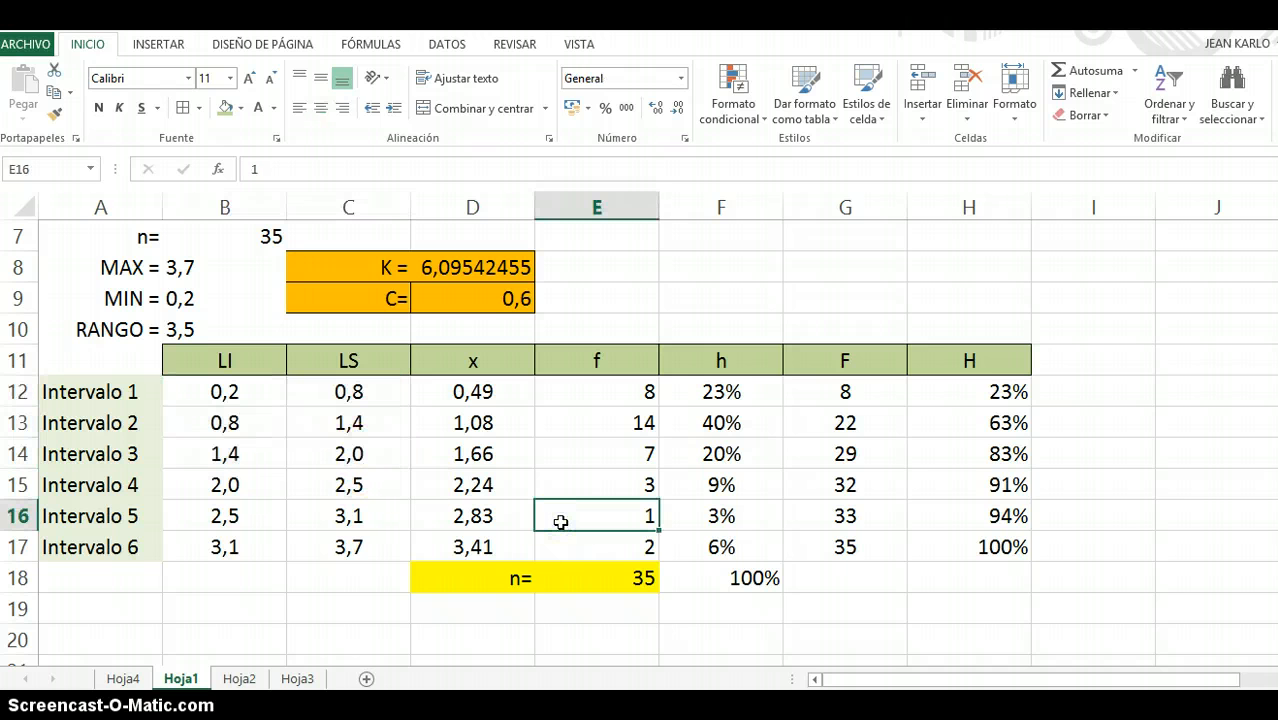